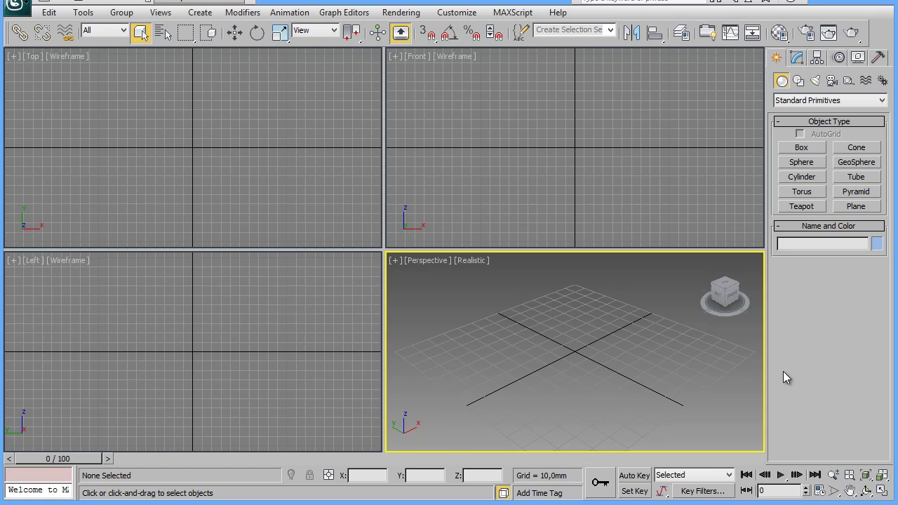
Maximize the Top viewport and start the NGon spline tool.
click(237, 167)
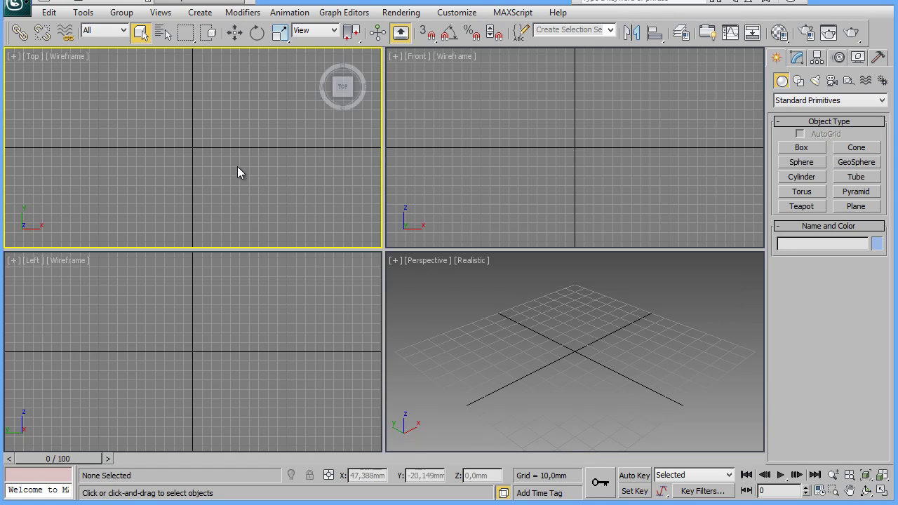
key(alt+w)
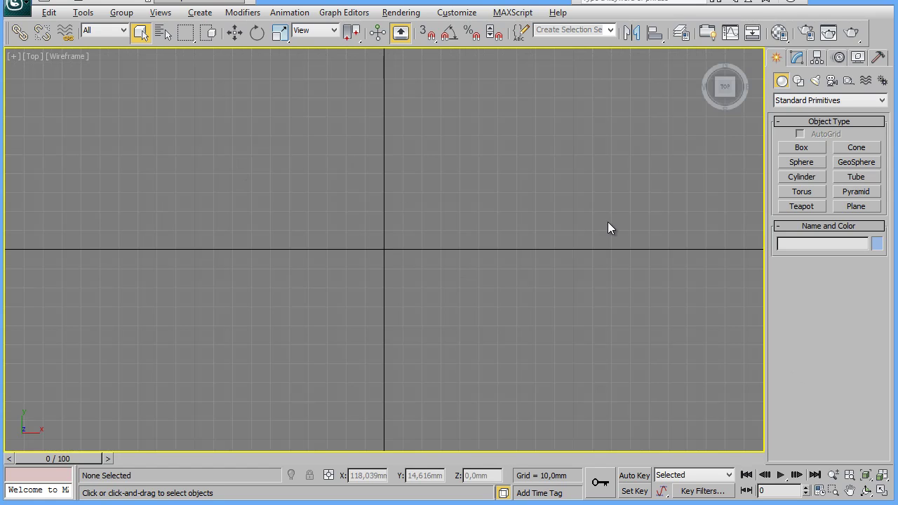
click(798, 80)
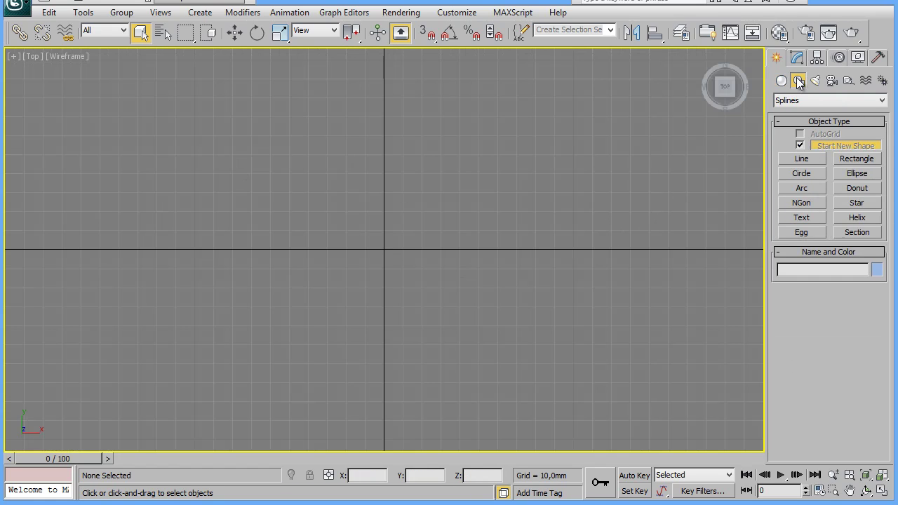
click(796, 204)
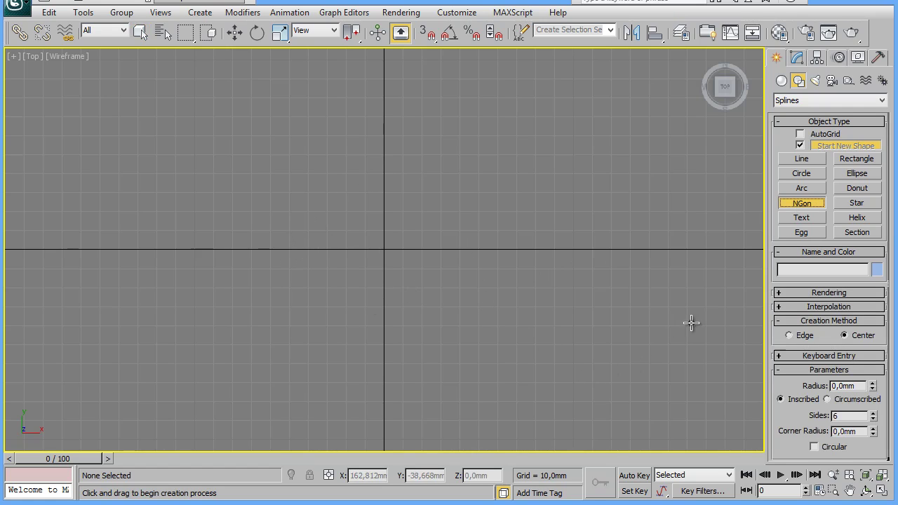
Create a 225 mm radius hexagon at the origin through Keyboard Entry.
click(817, 355)
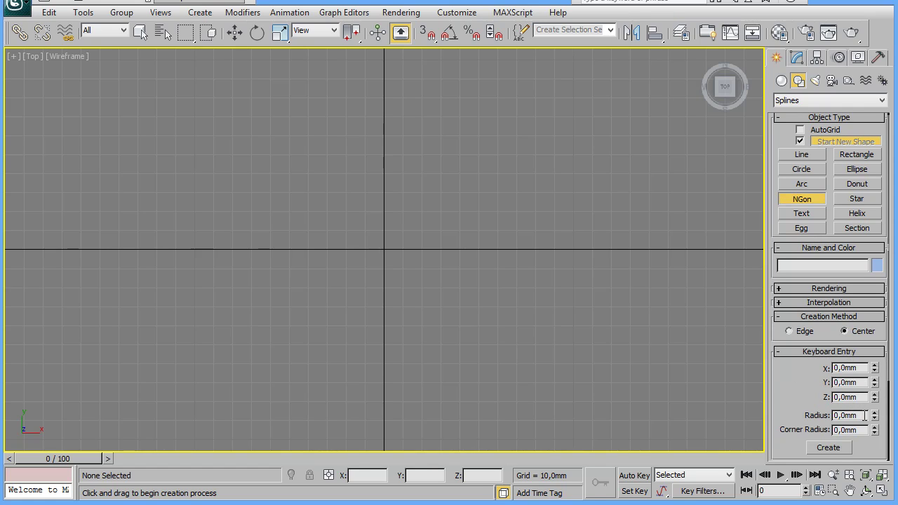
drag(867, 415, 822, 416)
text(225)
click(829, 451)
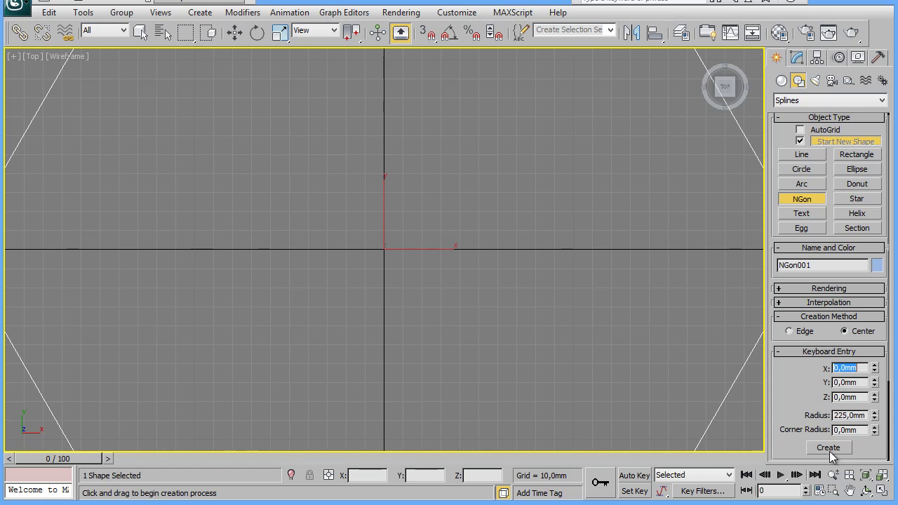
Frame the hexagon, maximize the Front viewport and pan toward the hexagon's edge.
click(881, 475)
key(alt+w)
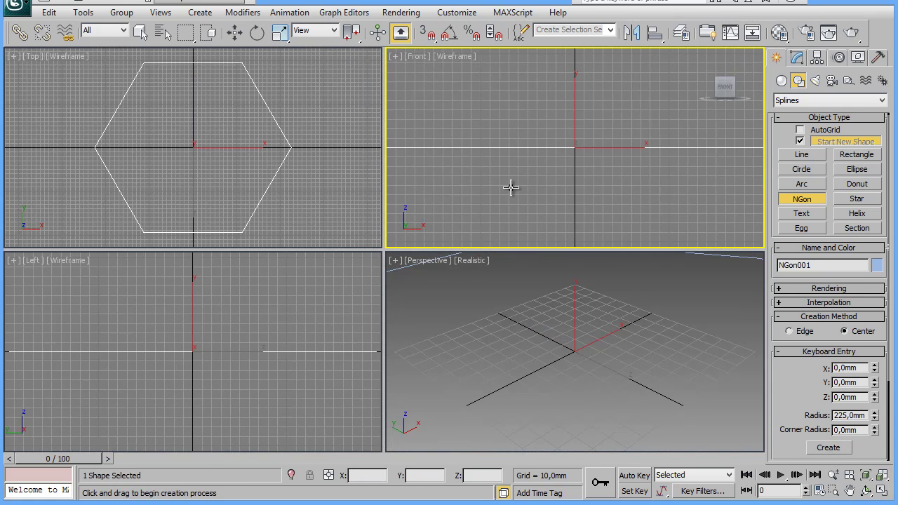
key(alt+w)
mouse_move(657, 335)
middle_down()
mouse_move(432, 310)
mouse_move(252, 306)
middle_up()
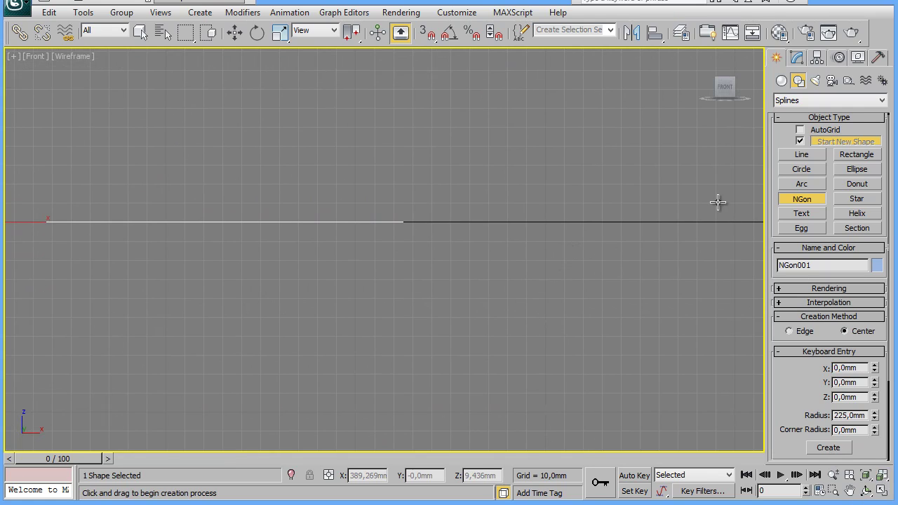
Draw a rectangle at the hexagon's edge and size it to 18 mm by 18 mm.
click(856, 154)
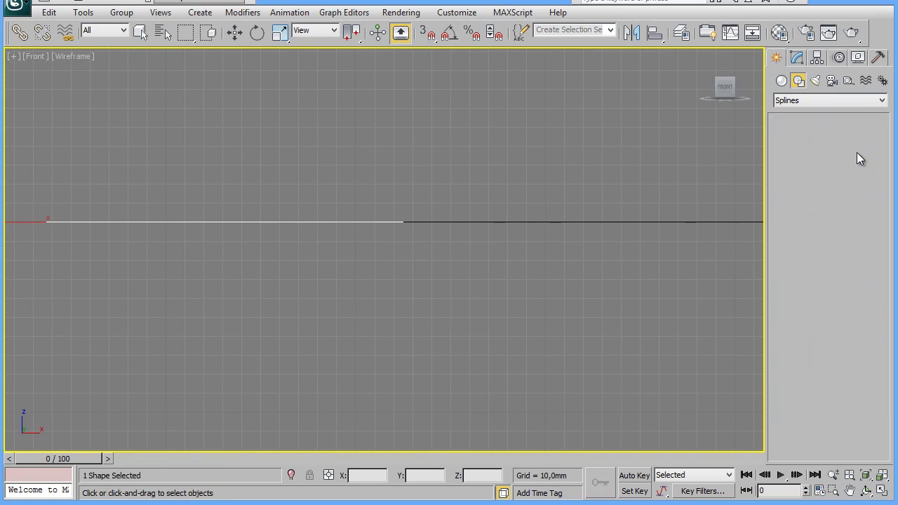
drag(435, 186, 480, 242)
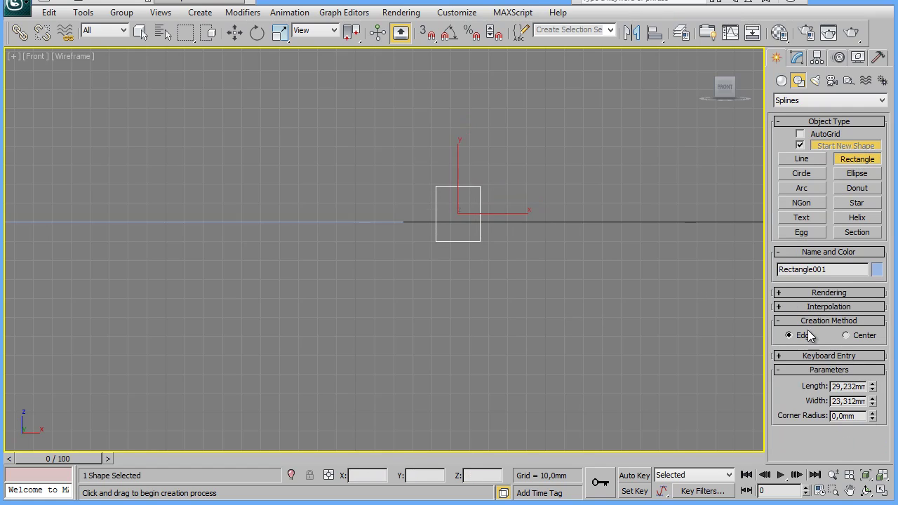
double_click(845, 385)
text(18)
key(Return)
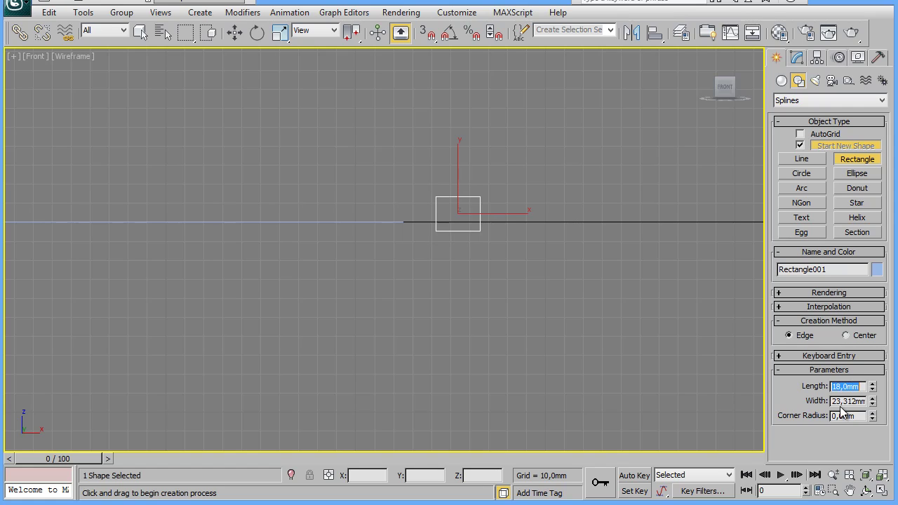
click(844, 401)
double_click(843, 401)
text(18)
key(Return)
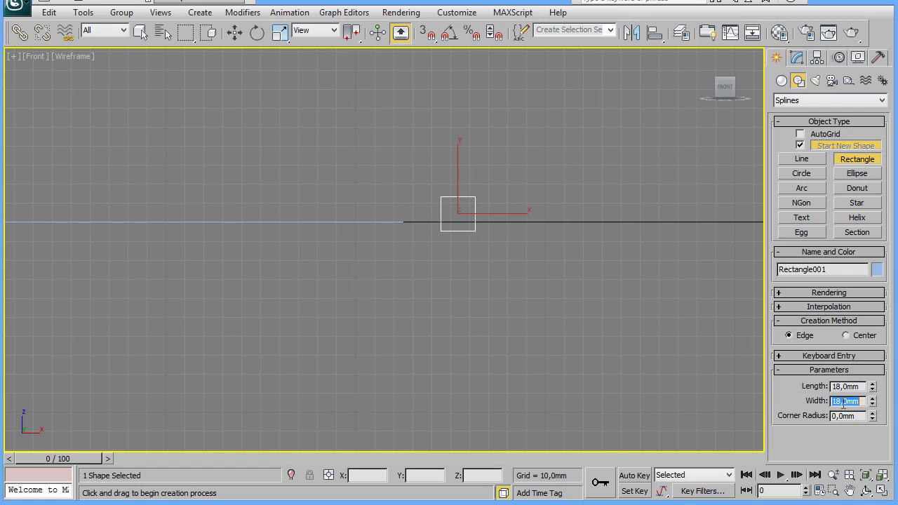
click(791, 405)
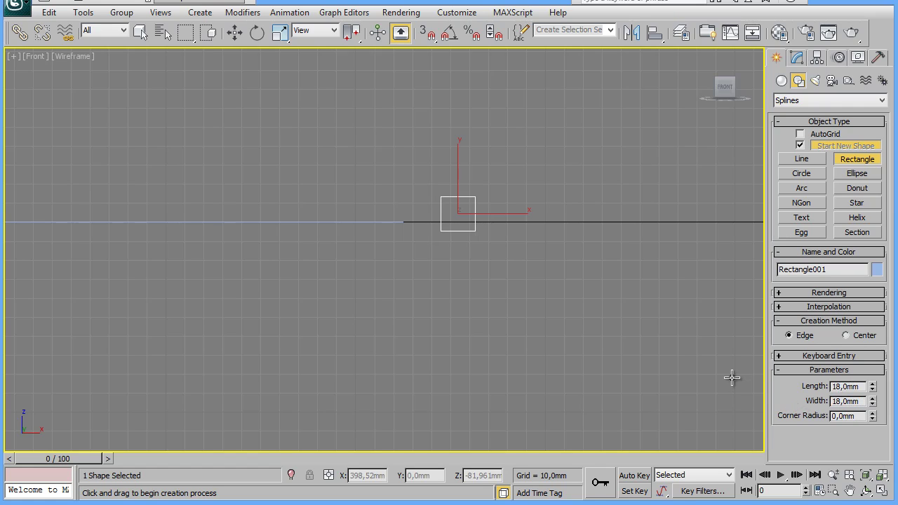
Zoom to the square and trace a seven-vertex stepped profile line from its bottom edge to its top edge.
key(z)
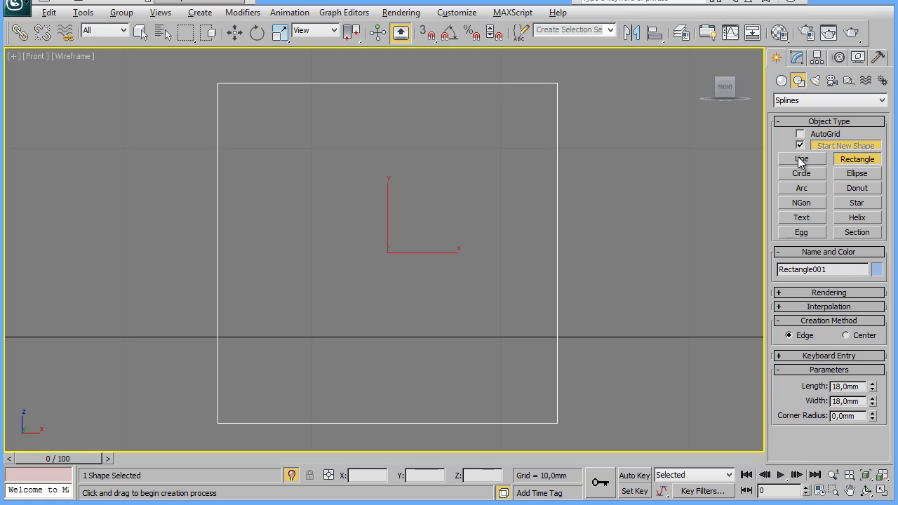
click(801, 159)
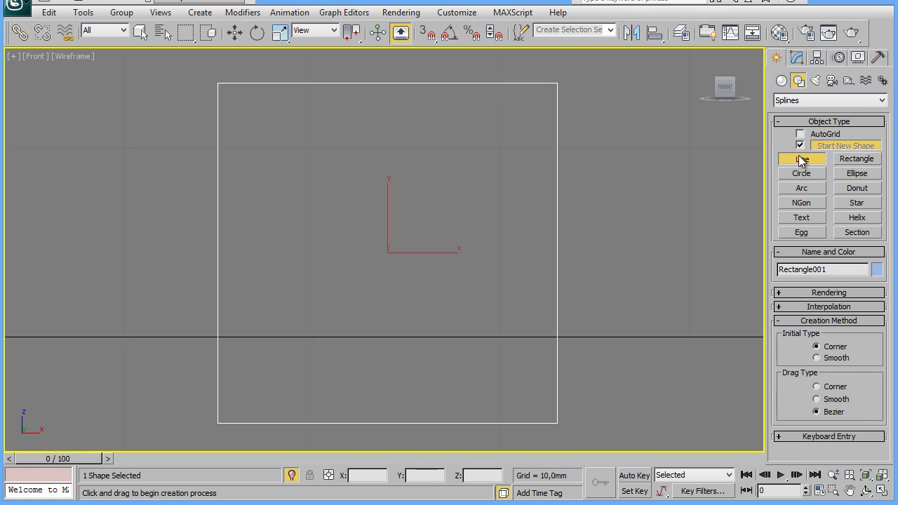
click(528, 423)
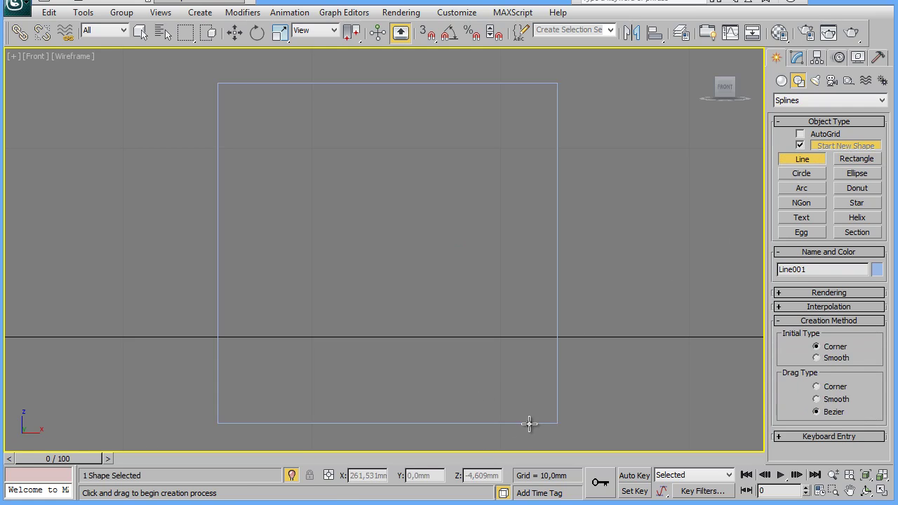
click(556, 389)
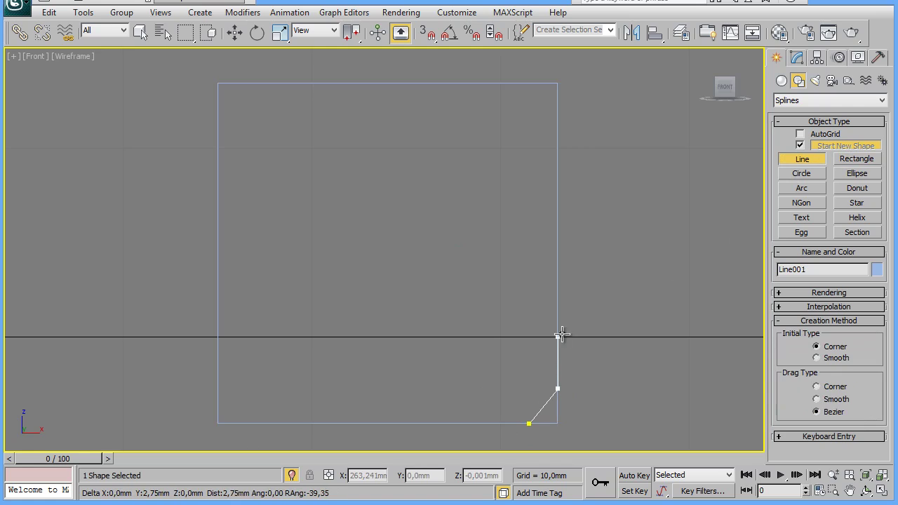
click(557, 166)
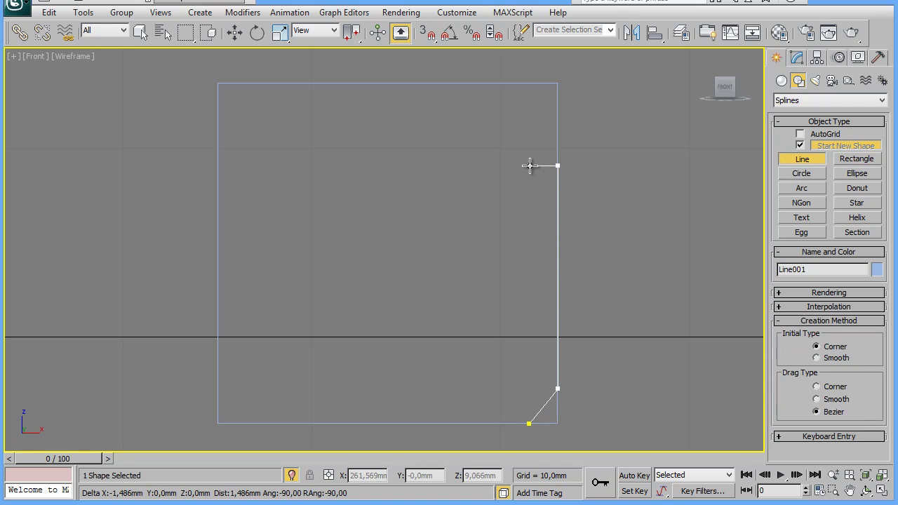
click(530, 166)
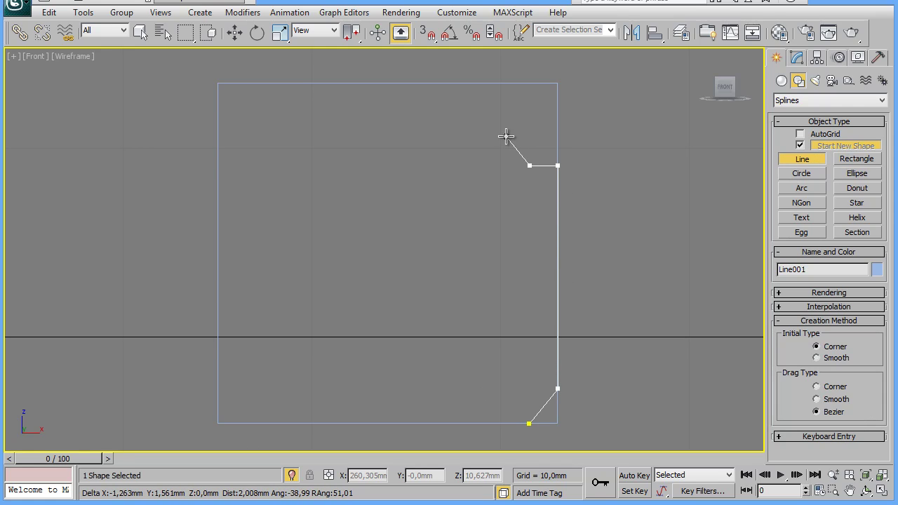
click(505, 136)
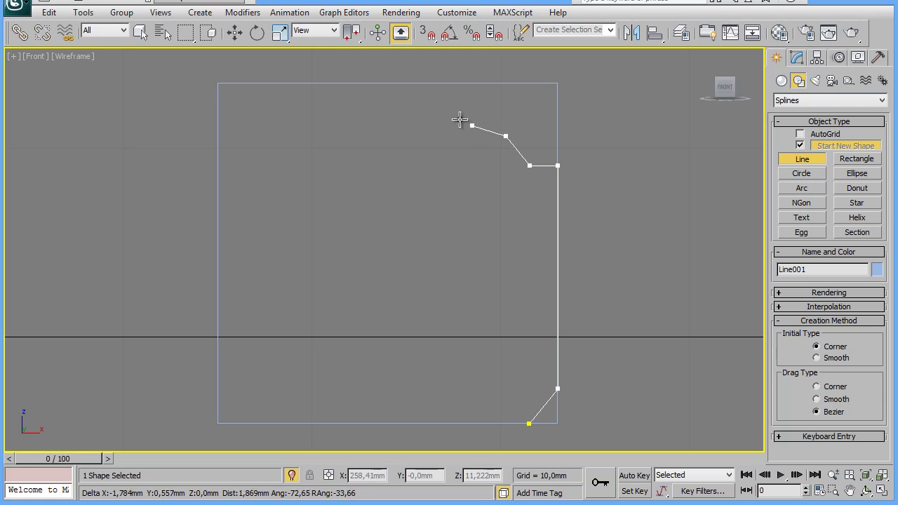
click(406, 100)
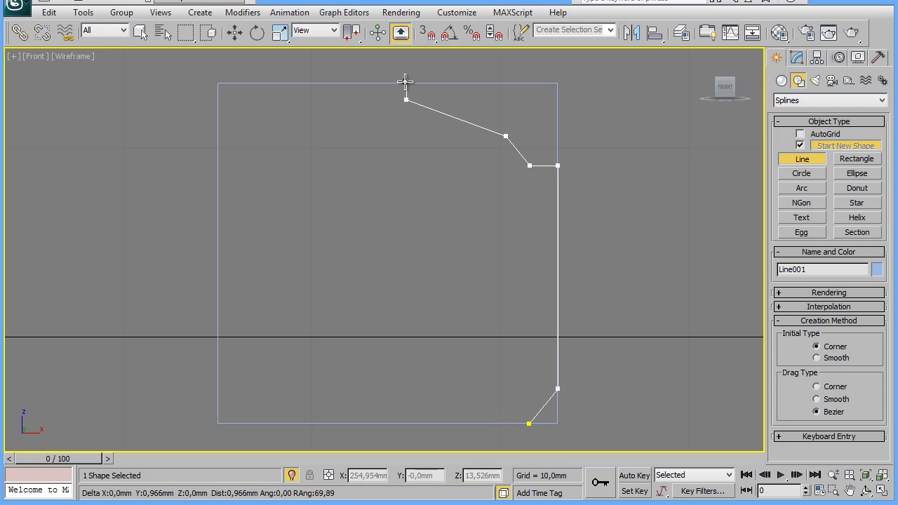
click(405, 82)
right_click(405, 80)
Convert Line001 to an editable spline and enter Vertex sub-object mode.
right_click(477, 90)
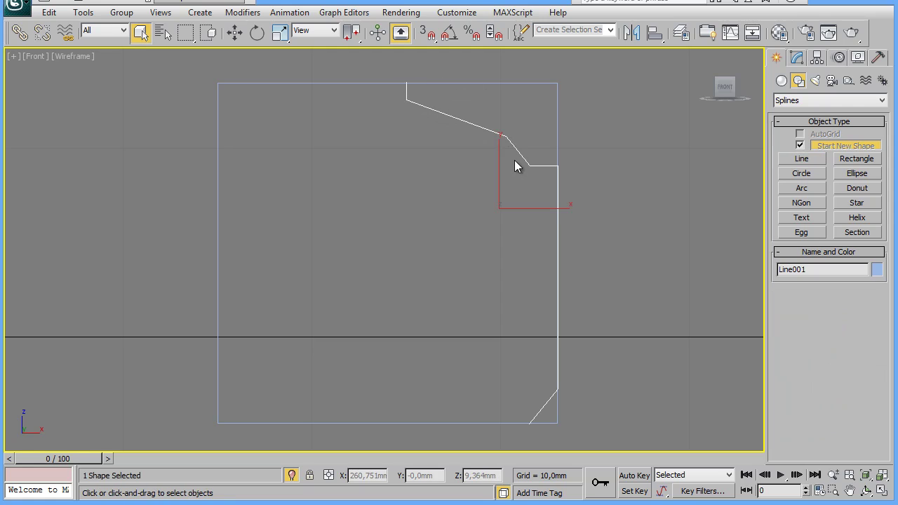
key(w)
right_click(508, 183)
mouse_move(553, 317)
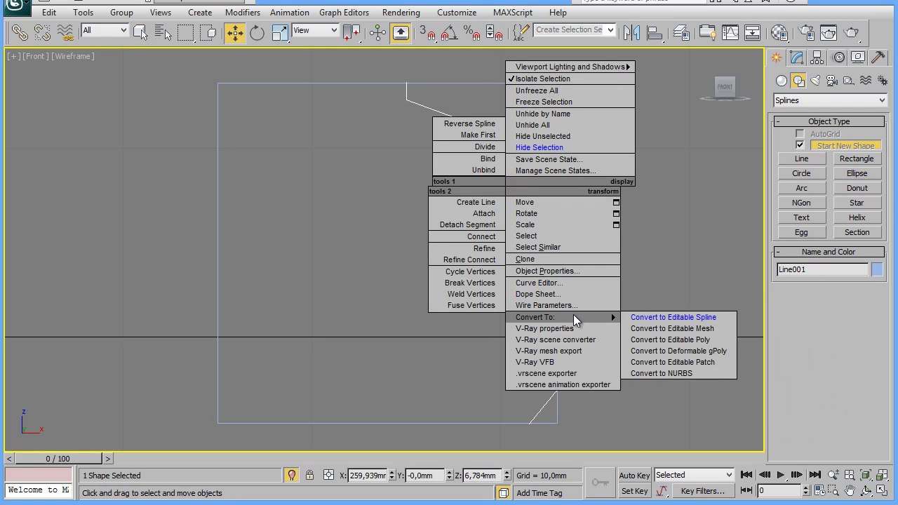
click(645, 317)
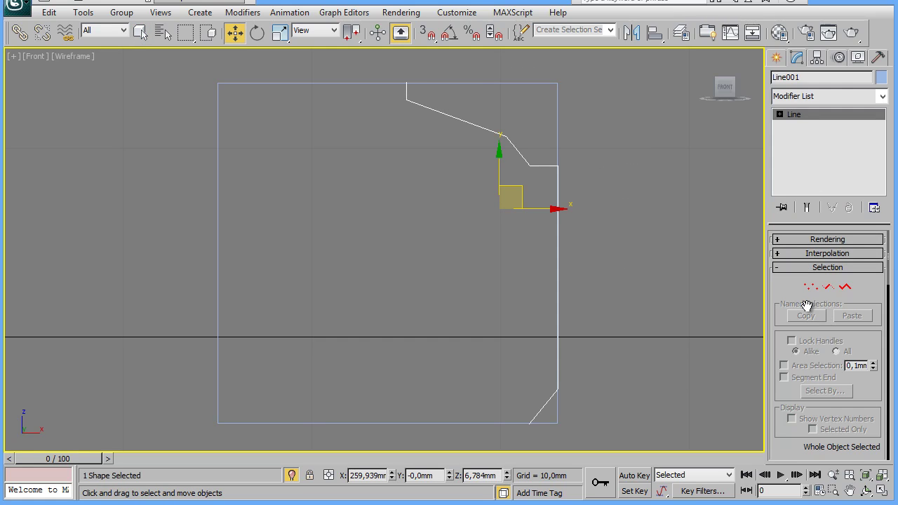
click(811, 286)
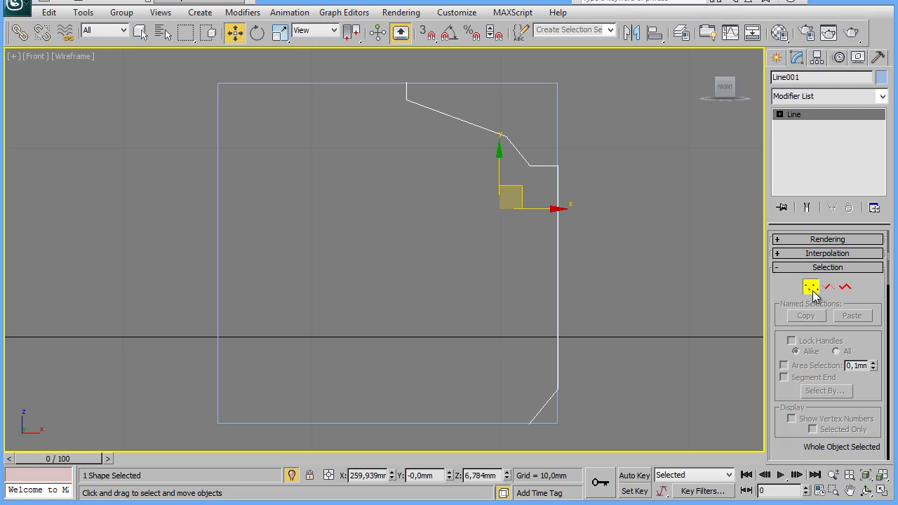
Make the diagonal bend vertex a Bezier Corner and curve its segments into a sweep.
drag(493, 123, 519, 145)
right_click(505, 134)
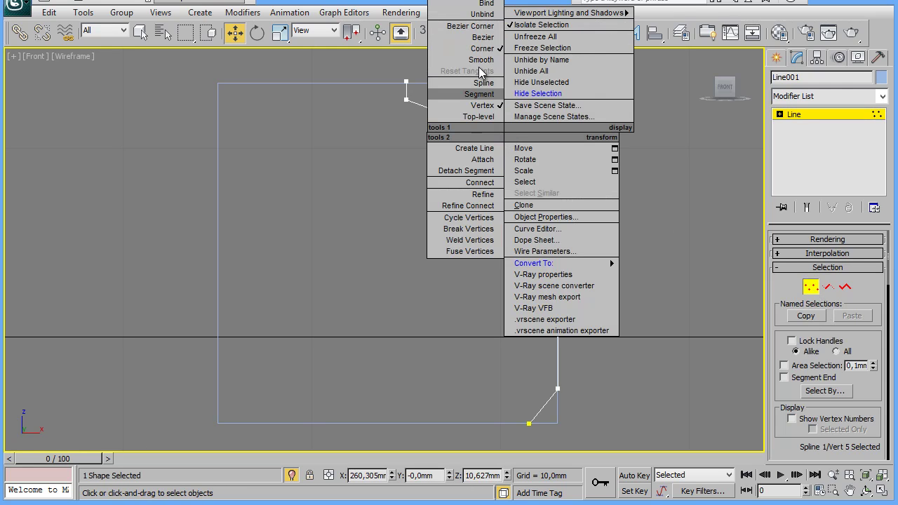
click(481, 26)
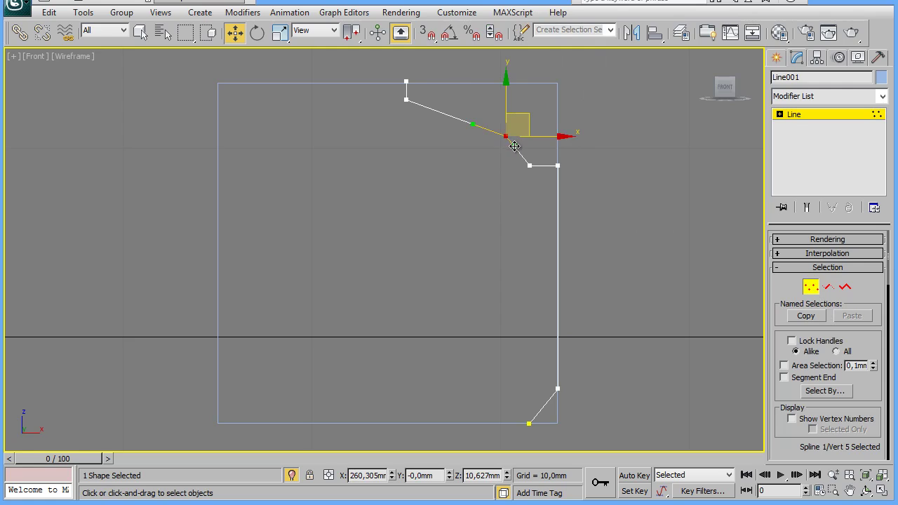
drag(514, 146, 522, 143)
drag(472, 124, 436, 132)
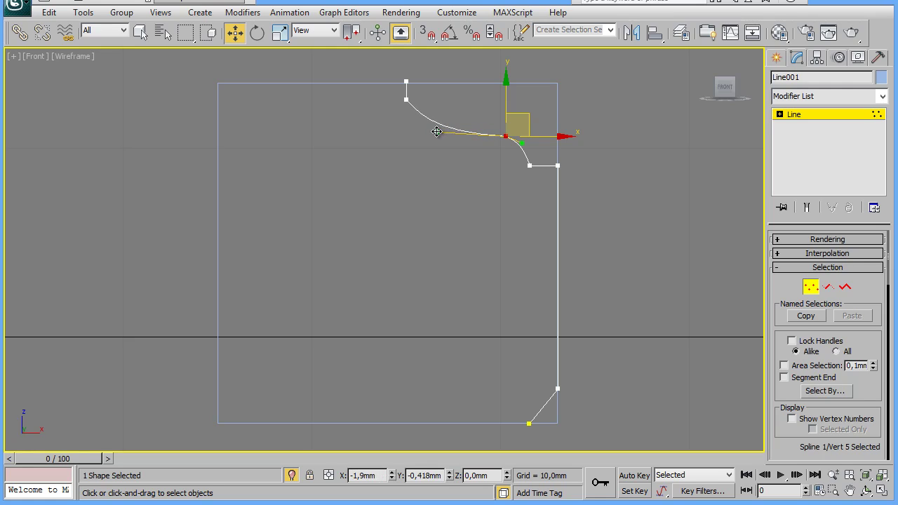
Lower the step slightly, nudge the curve's middle vertex, deselect, and widen the command panel.
drag(519, 158, 579, 187)
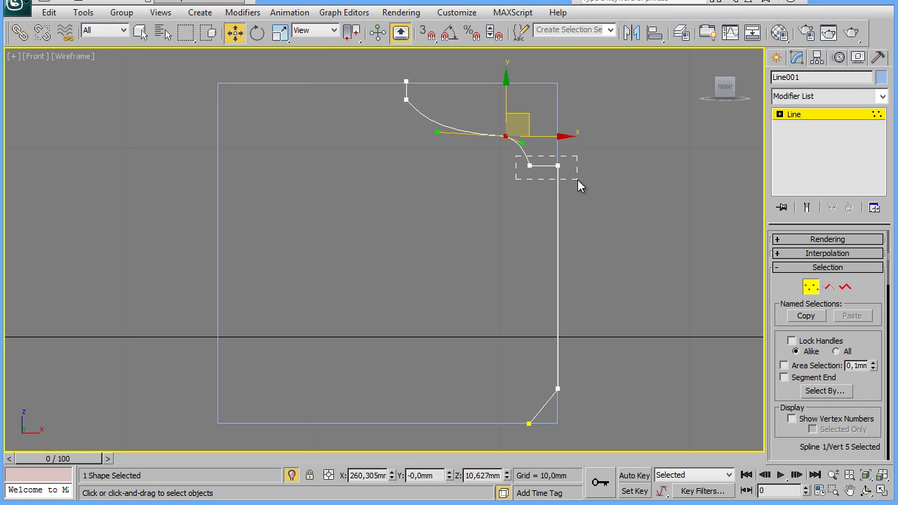
drag(557, 105, 557, 113)
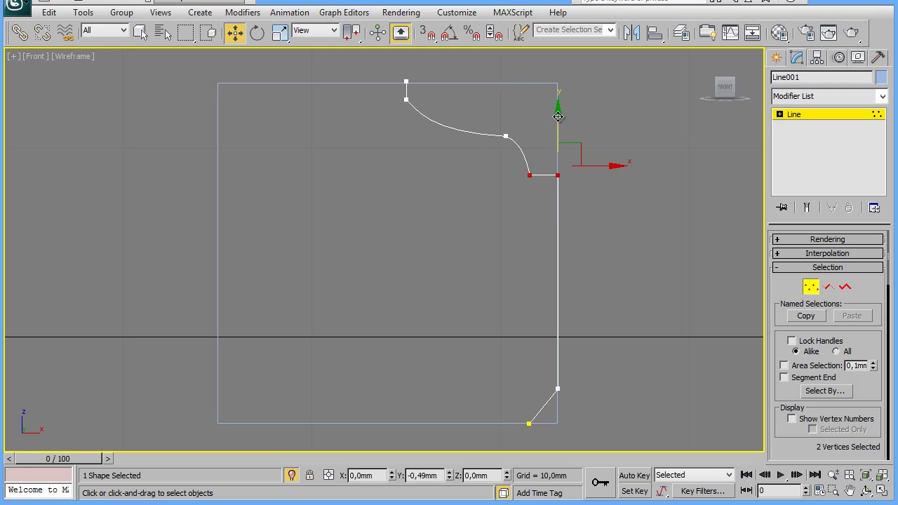
click(505, 136)
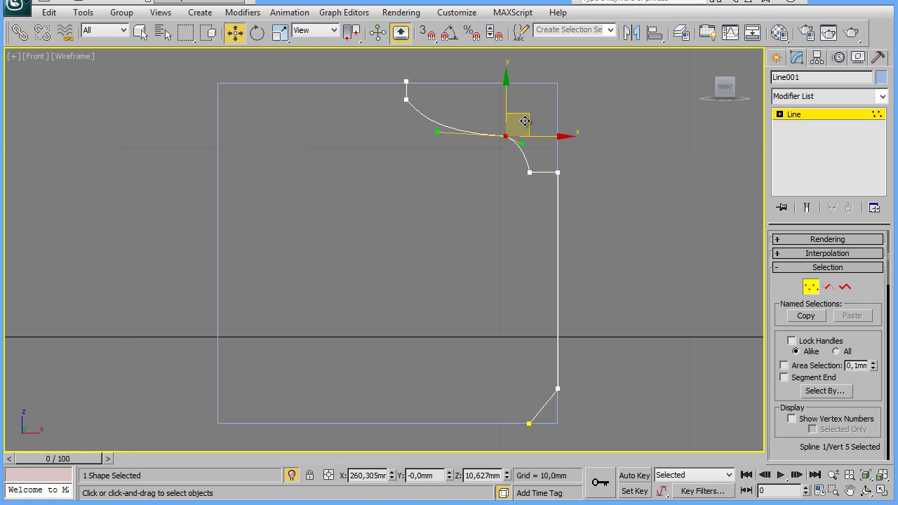
drag(522, 144, 528, 143)
click(631, 289)
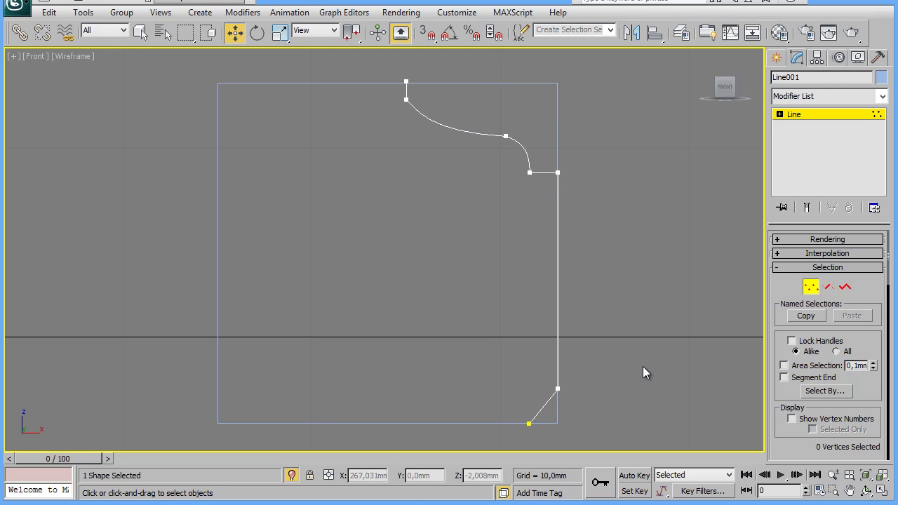
drag(764, 274, 657, 277)
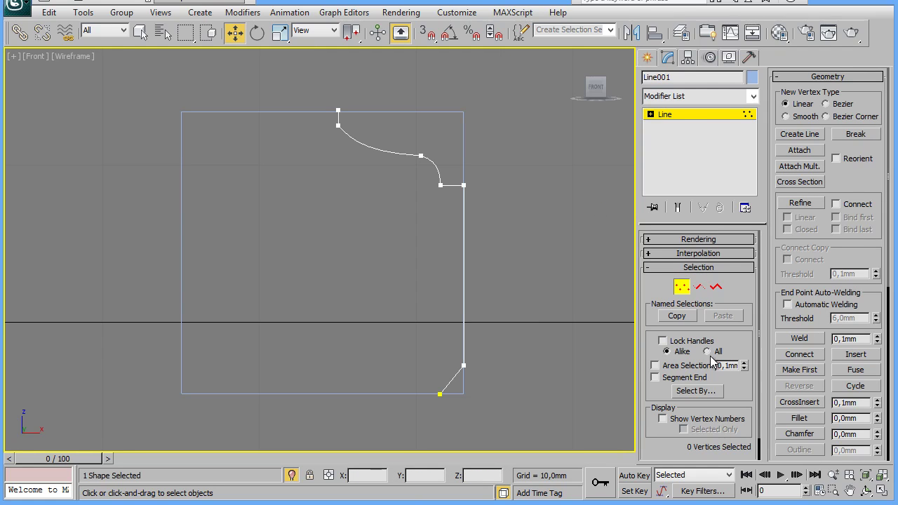
Fillet the step corner and lower right corner of Line001 (about 0.58 mm and 0.54 mm).
click(800, 418)
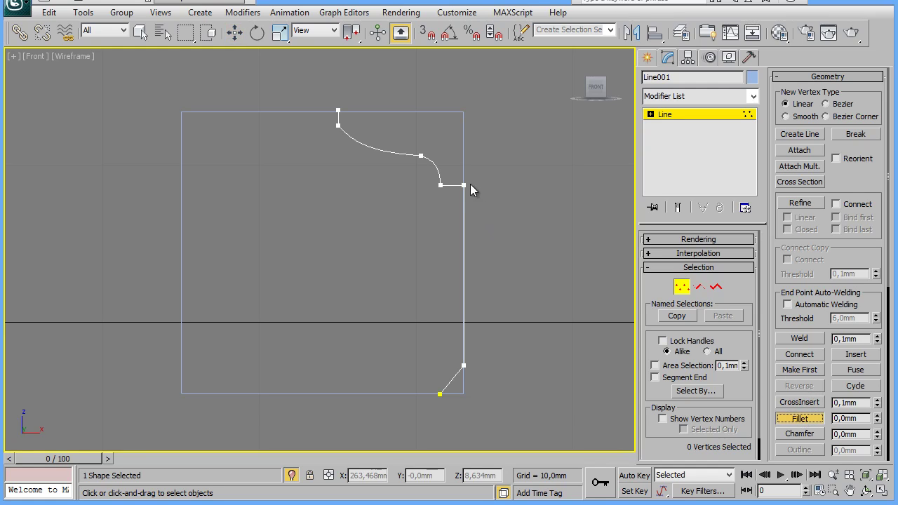
drag(462, 182, 470, 175)
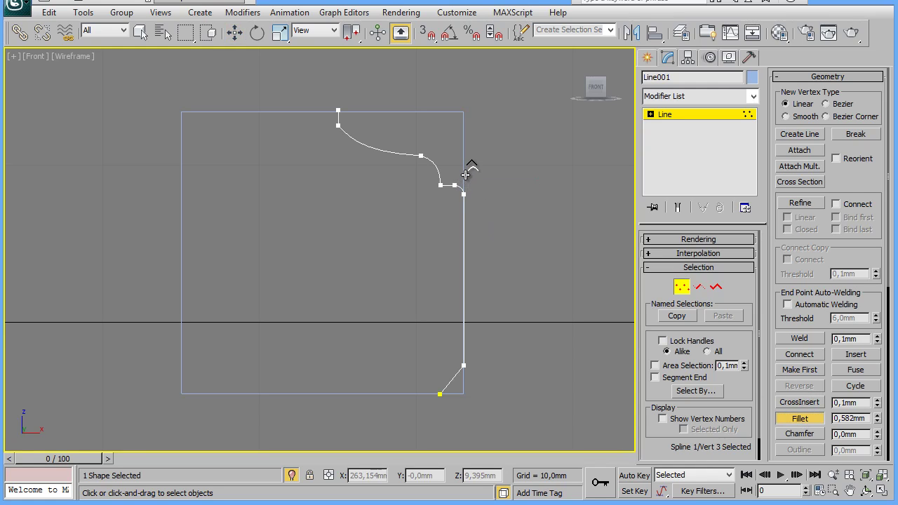
drag(462, 362, 474, 344)
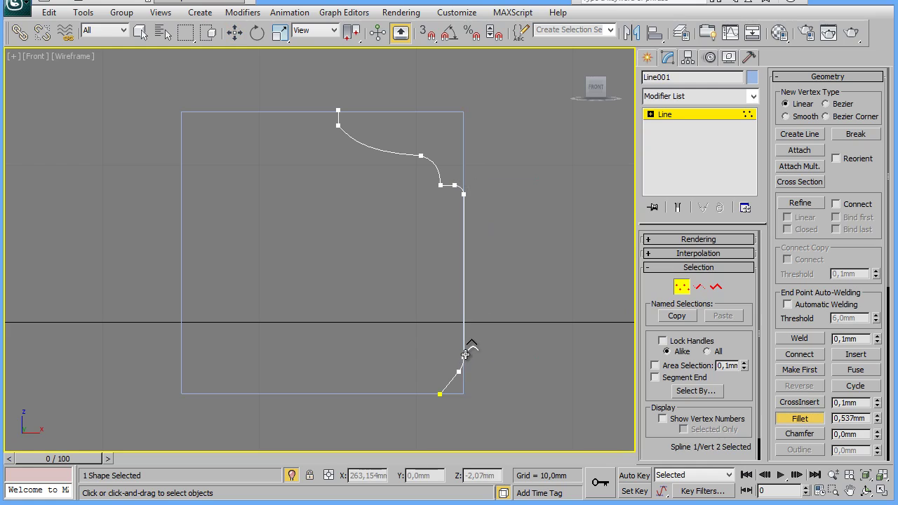
right_click(491, 347)
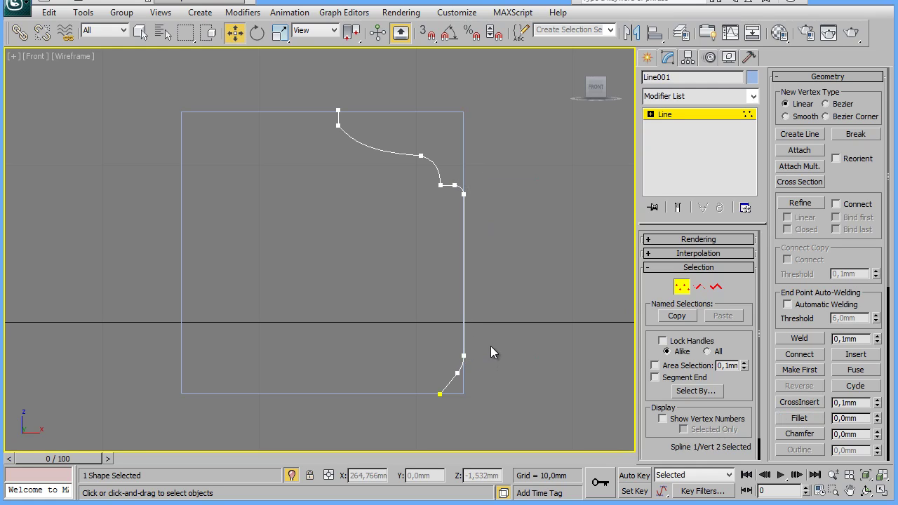
Remove the outer reference rectangle and select the hexagon NGon001.
click(647, 58)
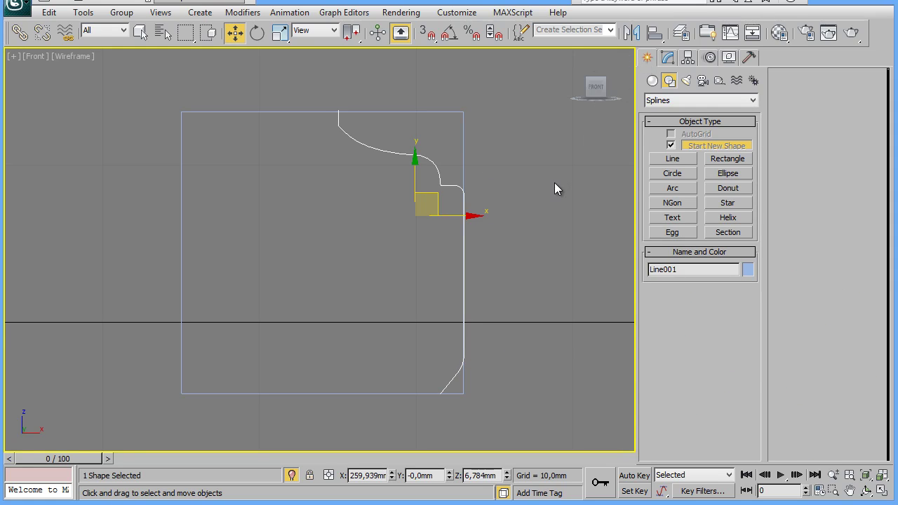
click(547, 179)
click(462, 141)
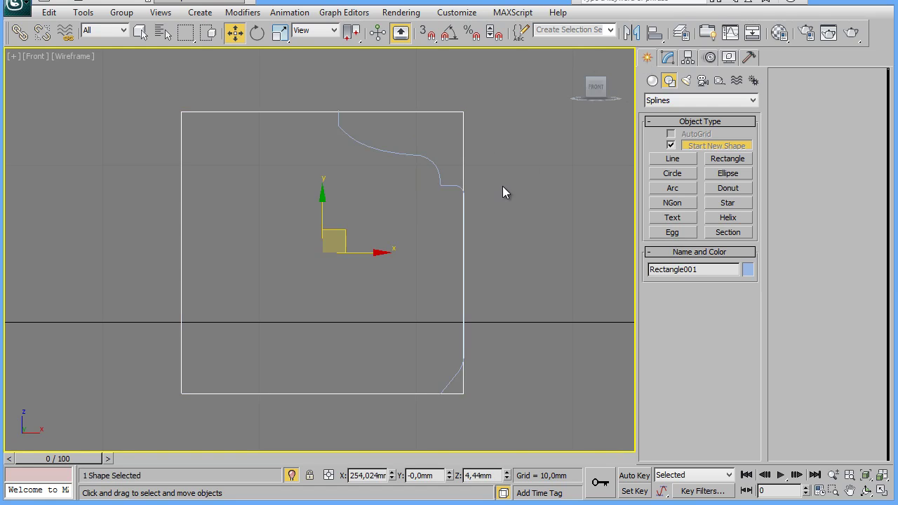
key(ctrl+z)
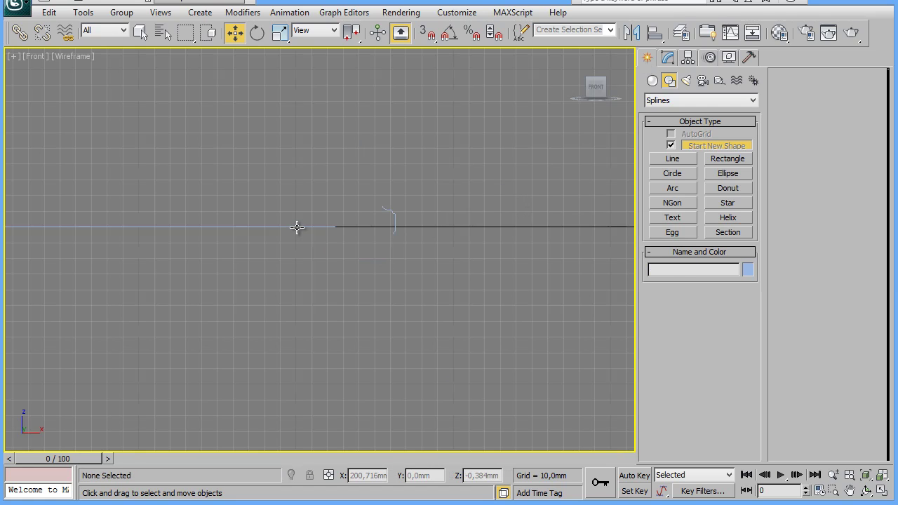
click(297, 226)
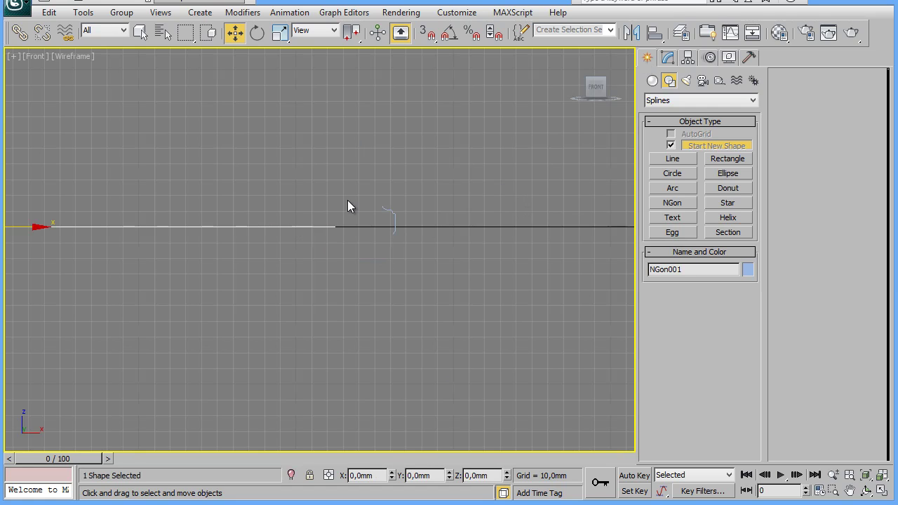
Add a Bevel Profile modifier to NGon001 using Line001 as the profile.
click(668, 59)
click(694, 97)
scroll(744, 234, down, 2)
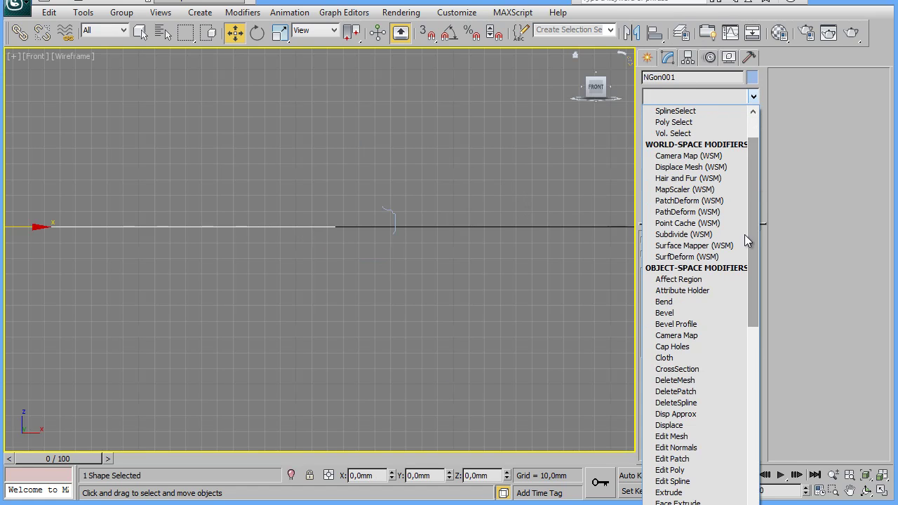
click(672, 324)
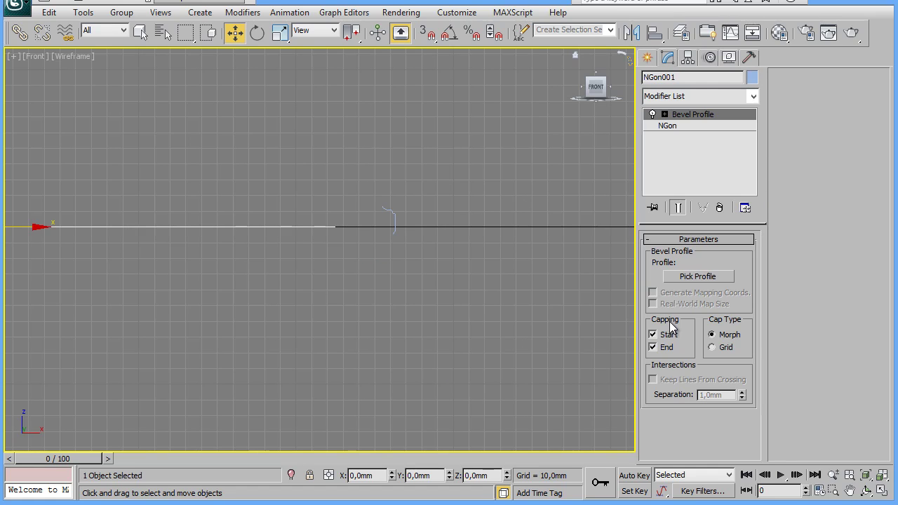
click(699, 276)
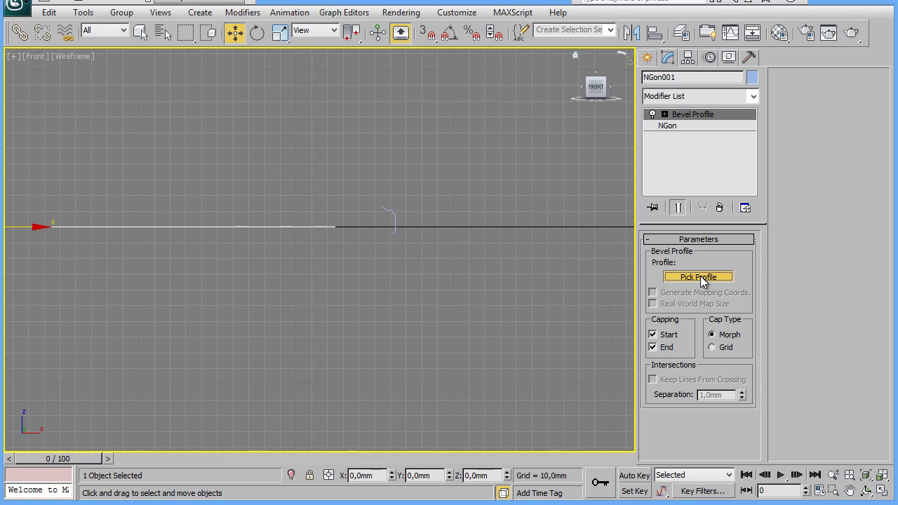
click(393, 216)
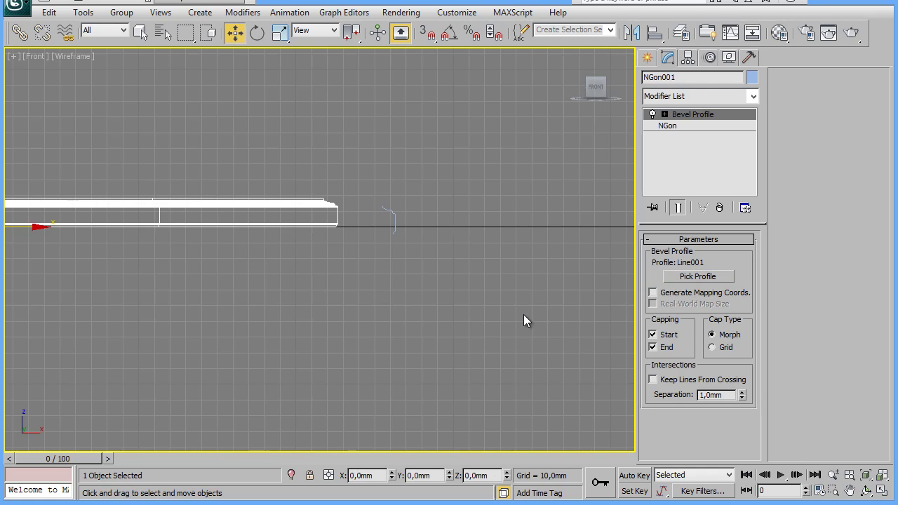
View the beveled slab in shaded Perspective, then box-select it with its helper shapes.
key(p)
mouse_move(462, 354)
alt+middle_down()
mouse_move(475, 344)
mouse_move(456, 322)
mouse_move(427, 343)
mouse_move(459, 339)
mouse_move(474, 371)
mouse_move(474, 352)
alt+middle_up()
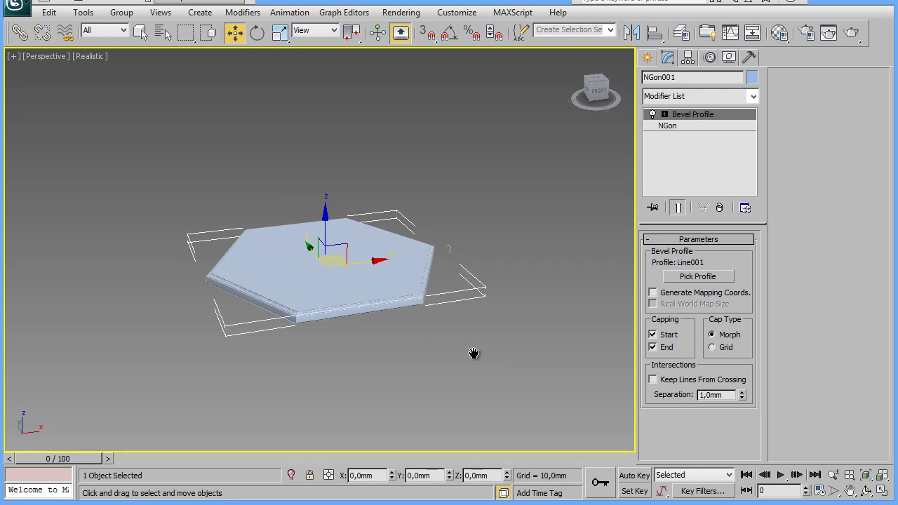
scroll(473, 349, up, 3)
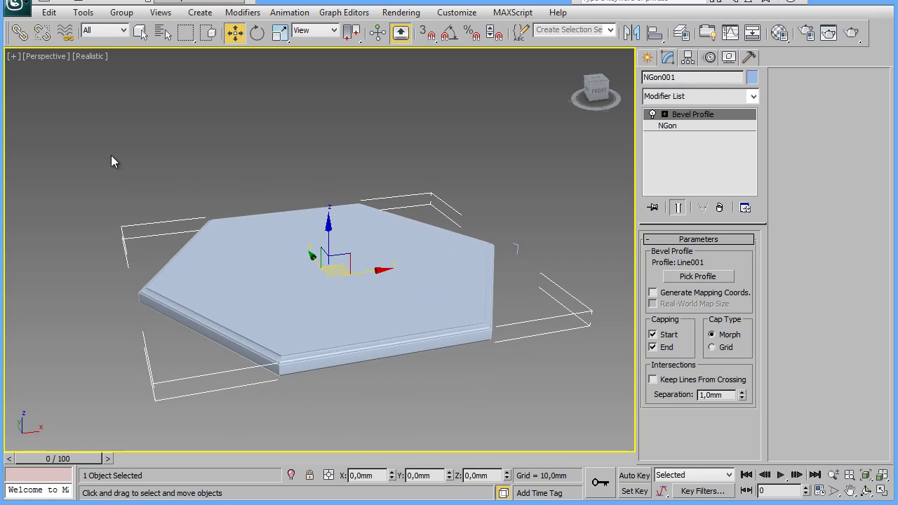
mouse_move(57, 150)
mouse_down()
mouse_move(588, 436)
mouse_move(601, 432)
mouse_up()
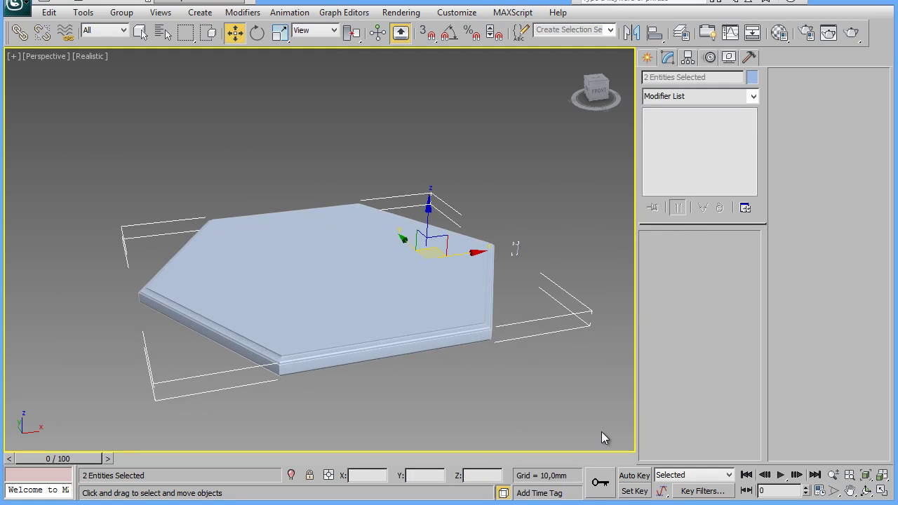
Hide the selected slab and profile shapes and restore the four-viewport layout.
right_click(400, 280)
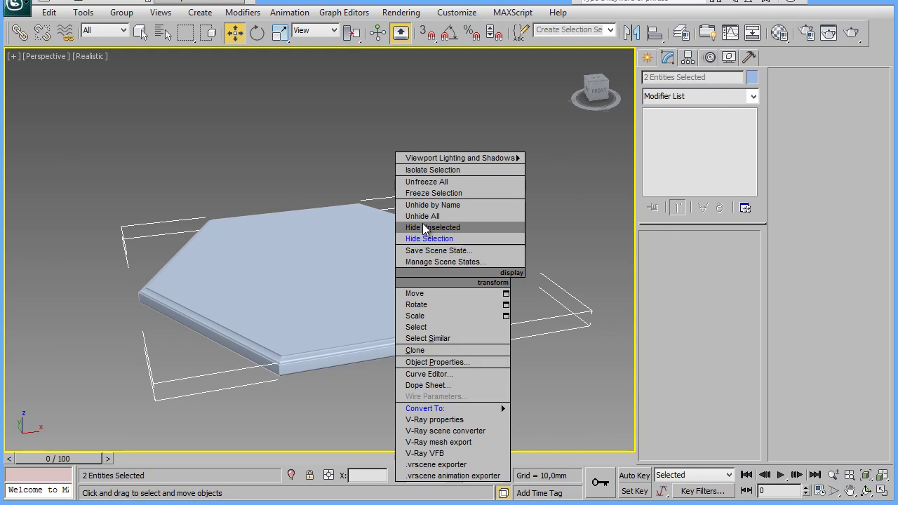
click(423, 240)
key(alt+w)
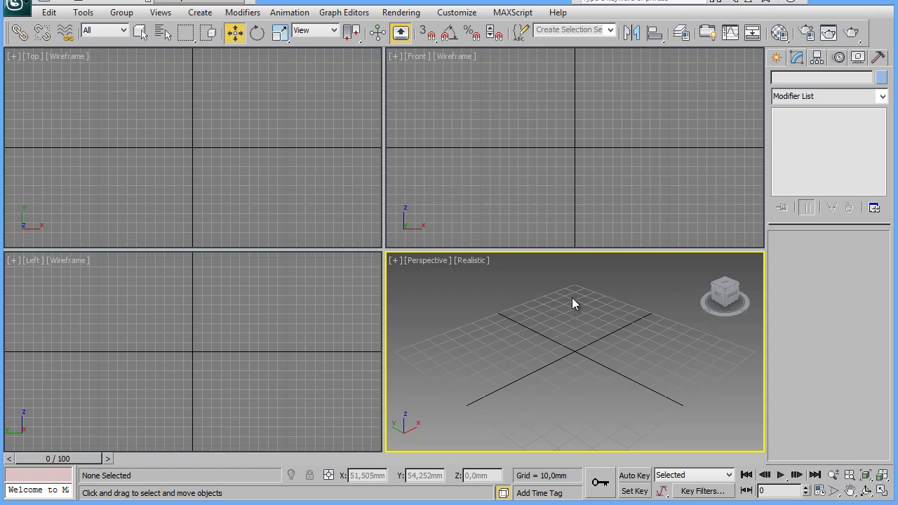
Maximize the Front viewport and drag out a tall thin rectangle near the centre.
click(569, 172)
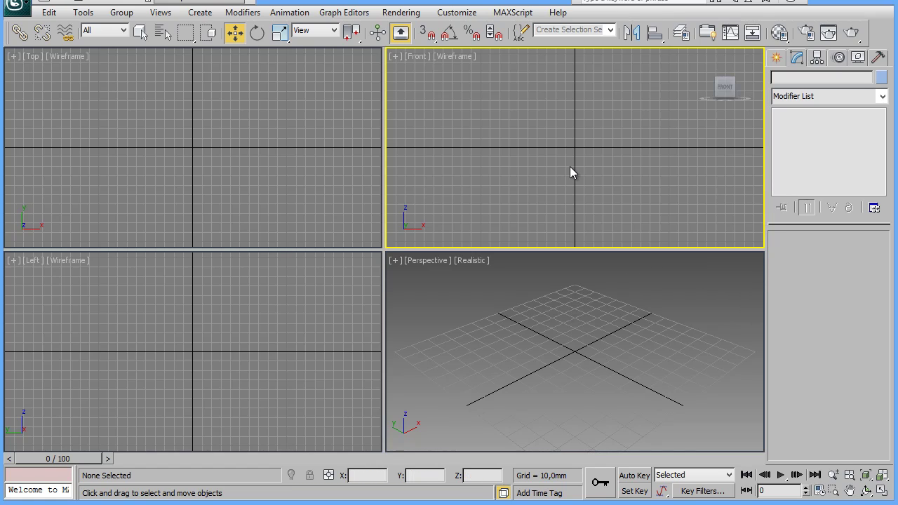
key(alt+w)
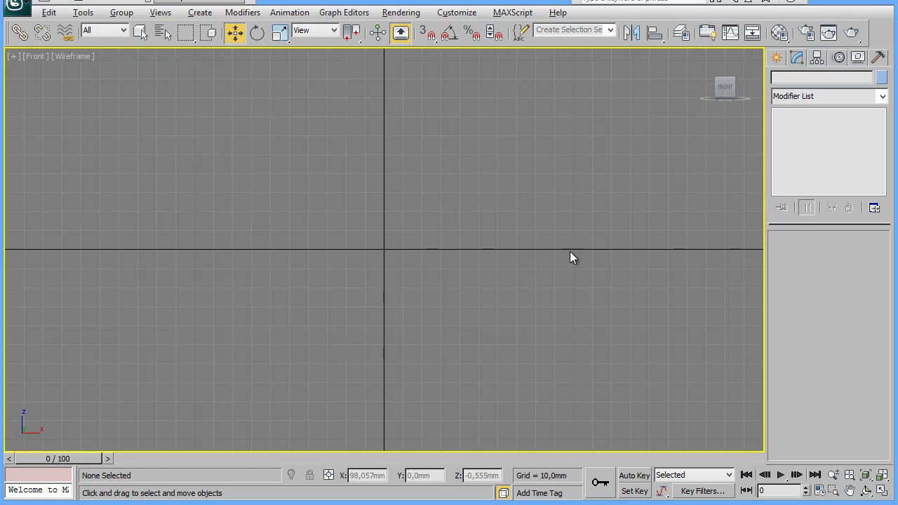
click(776, 58)
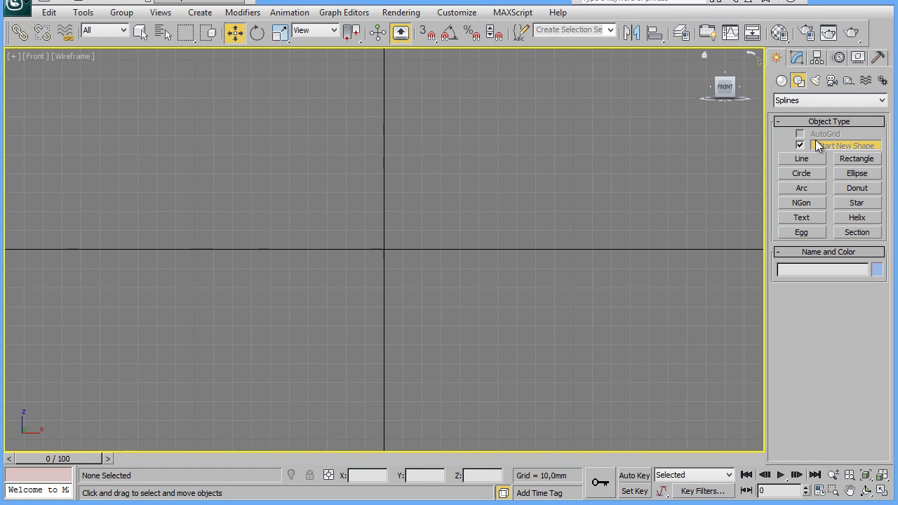
click(856, 159)
mouse_move(351, 103)
mouse_down()
mouse_move(403, 141)
mouse_move(384, 435)
mouse_up()
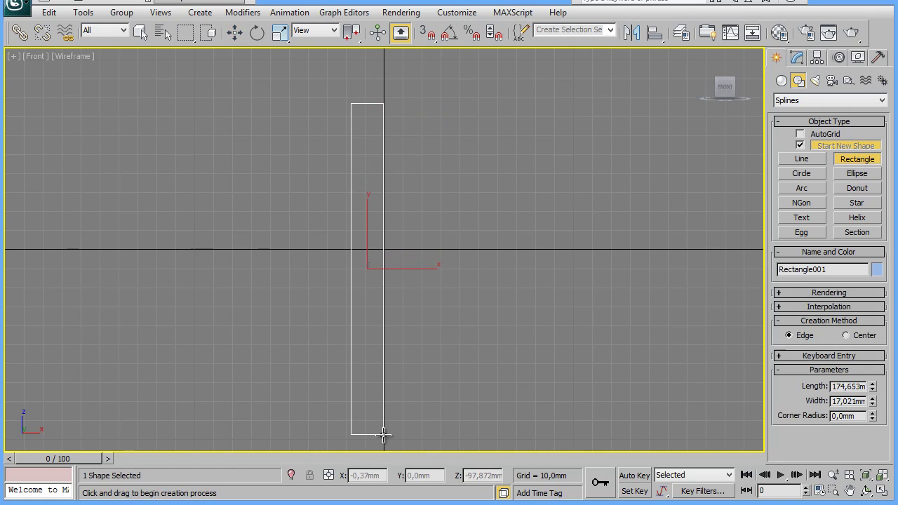
Set the rectangle's Length to 400 and Width to 35.
double_click(850, 385)
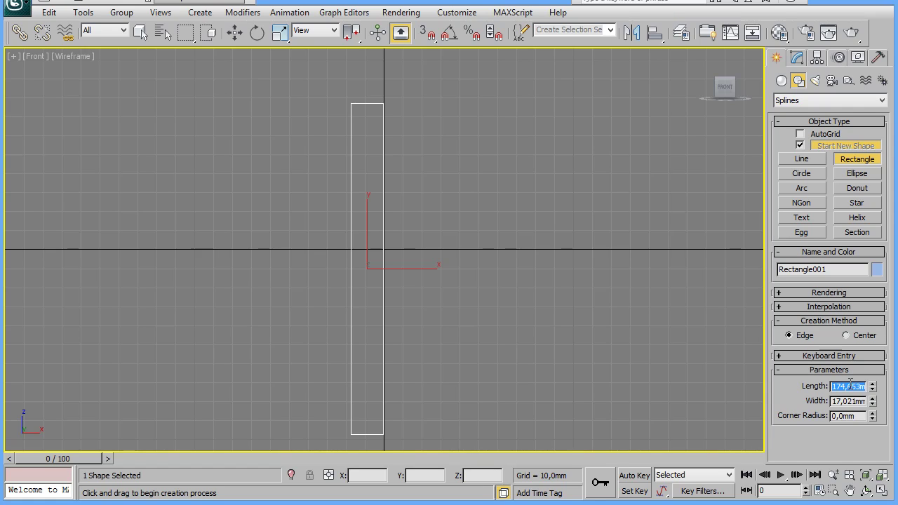
text(400)
key(Return)
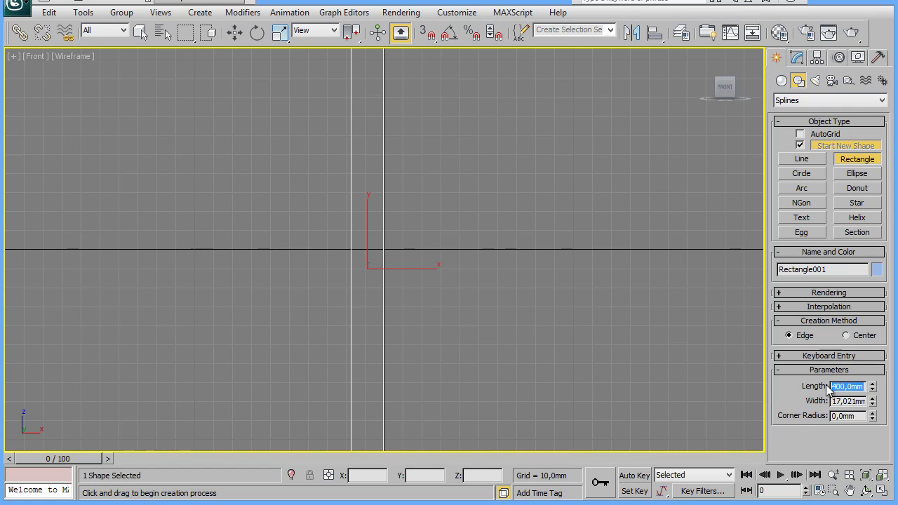
double_click(848, 400)
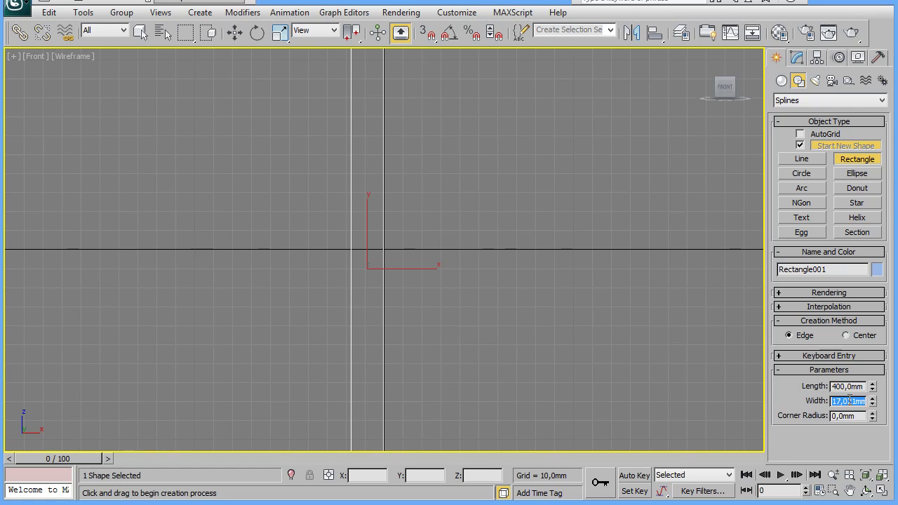
text(3)
text(5)
key(Return)
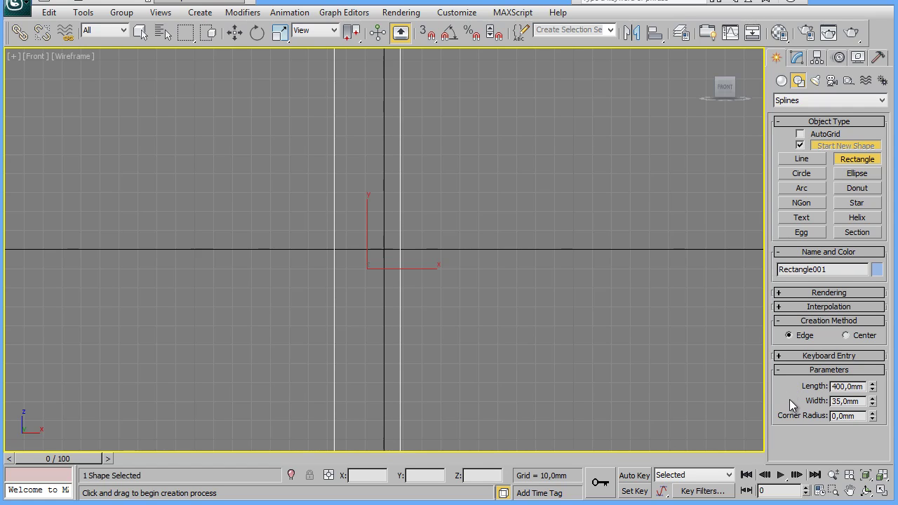
Reset the rectangle's X position to 0 and set its Z position to 200 mm.
click(882, 476)
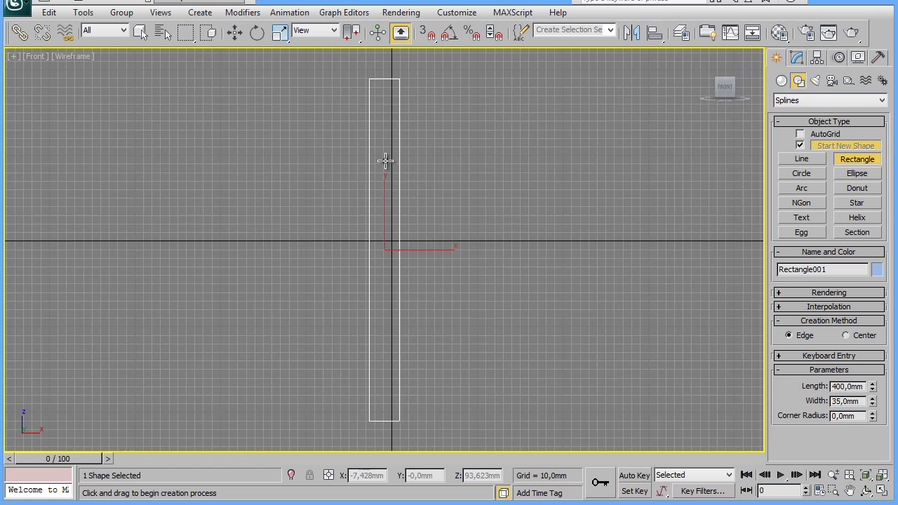
click(236, 34)
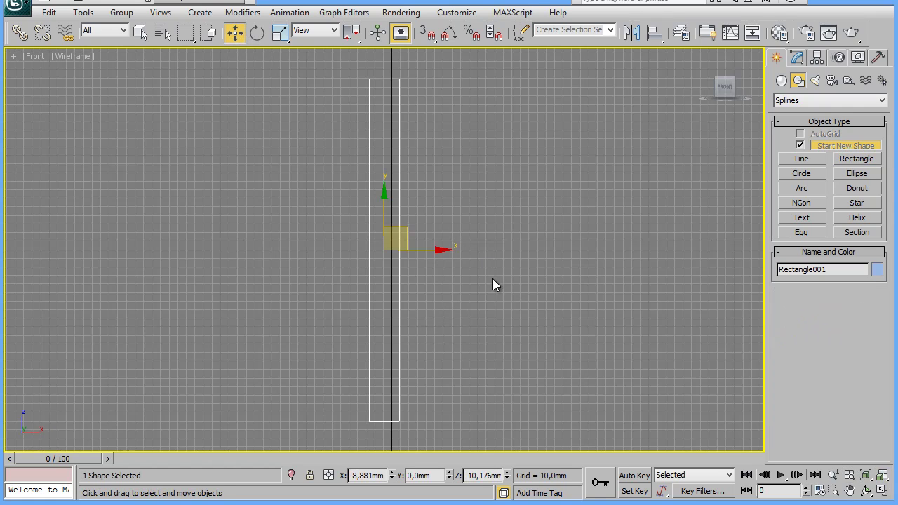
middle_drag(494, 298, 506, 300)
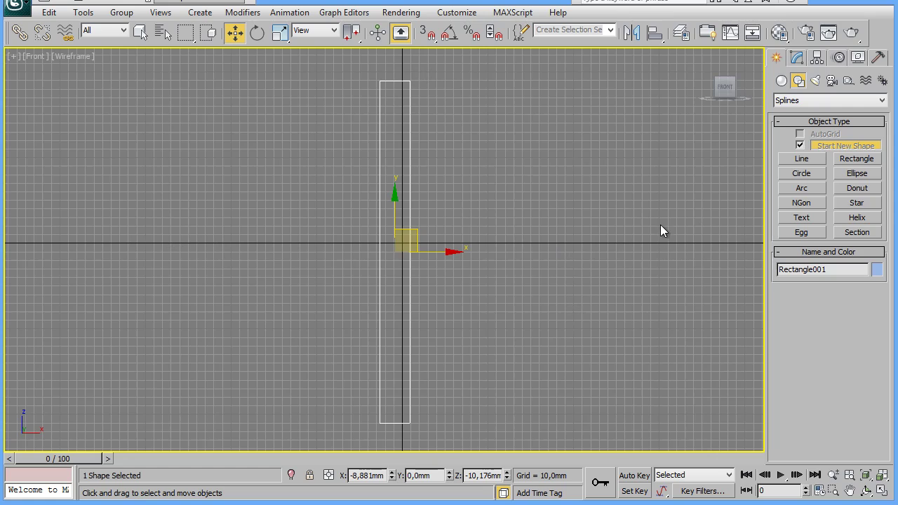
right_click(392, 476)
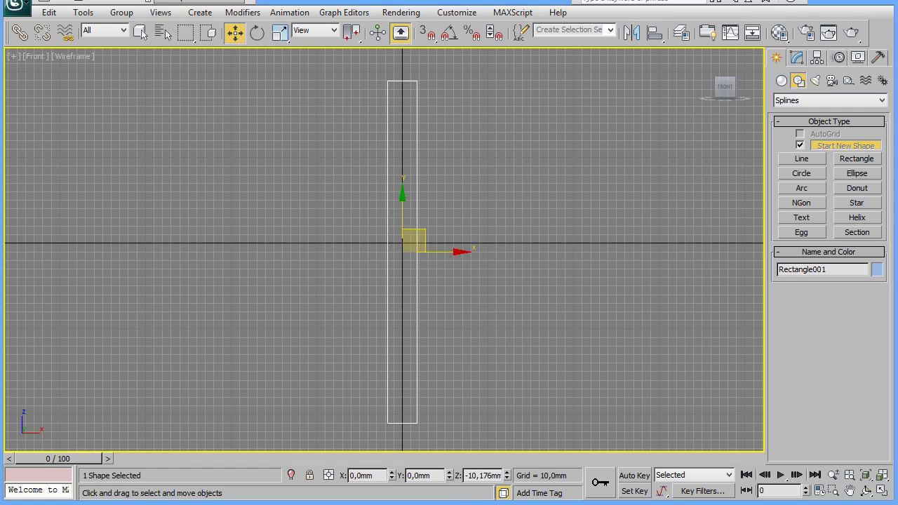
right_click(507, 476)
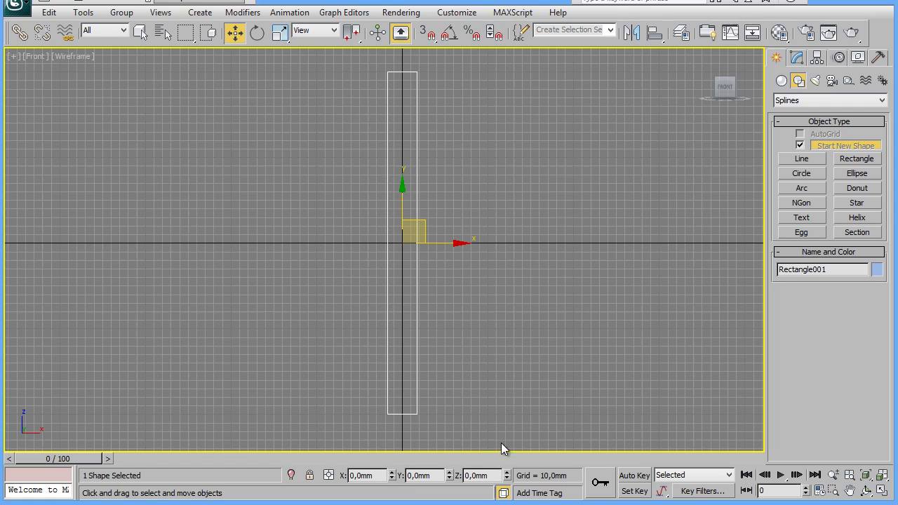
drag(495, 475, 463, 475)
text(200)
key(Return)
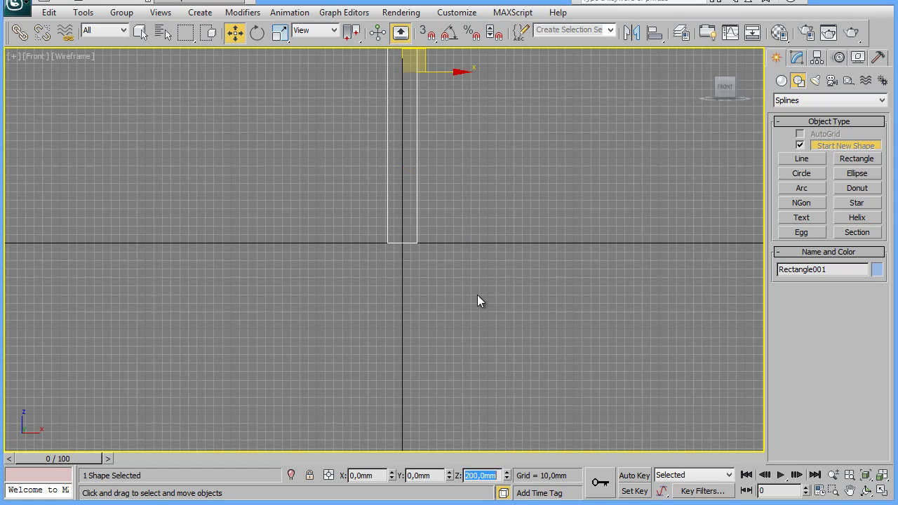
Pan the raised rectangle into view, restore four viewports and activate the Top view.
middle_drag(477, 302, 474, 425)
mouse_move(497, 367)
middle_down()
mouse_move(516, 350)
mouse_move(506, 349)
middle_up()
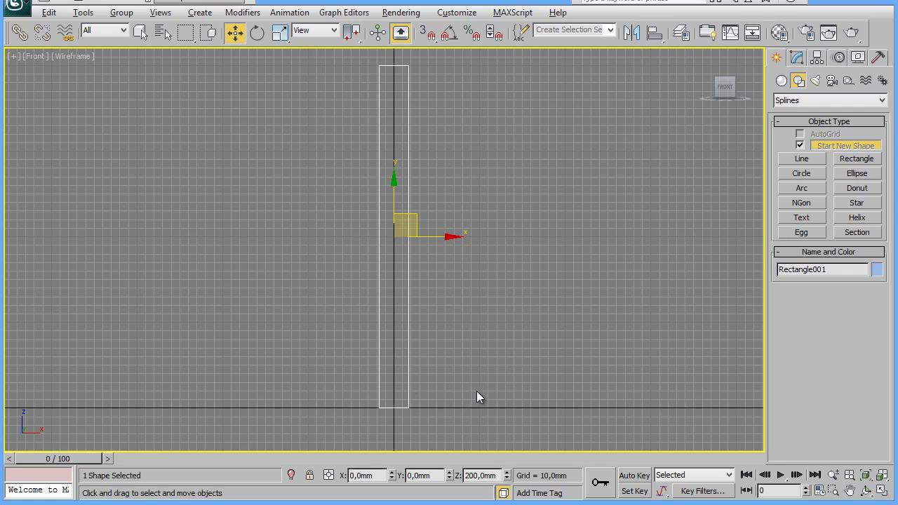
key(alt+w)
right_click(246, 189)
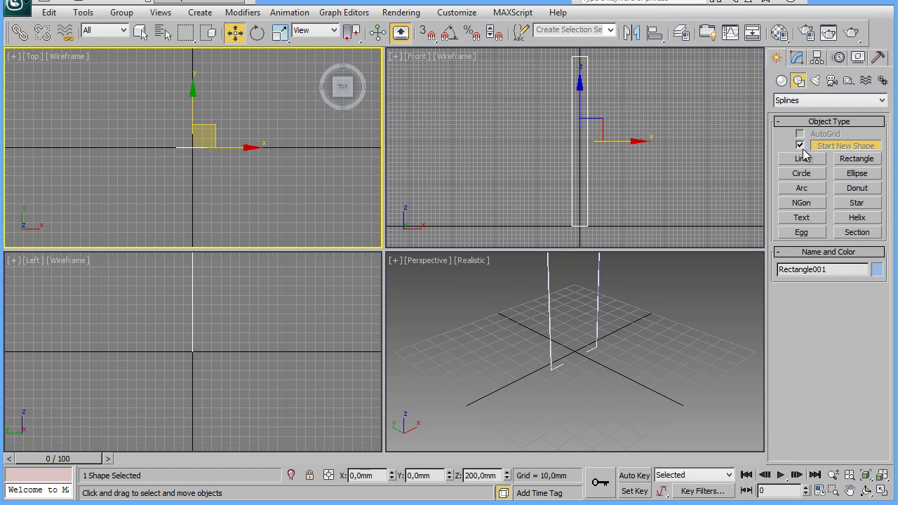
Drag out a standard primitive box at the origin in the Top view.
click(782, 82)
click(803, 147)
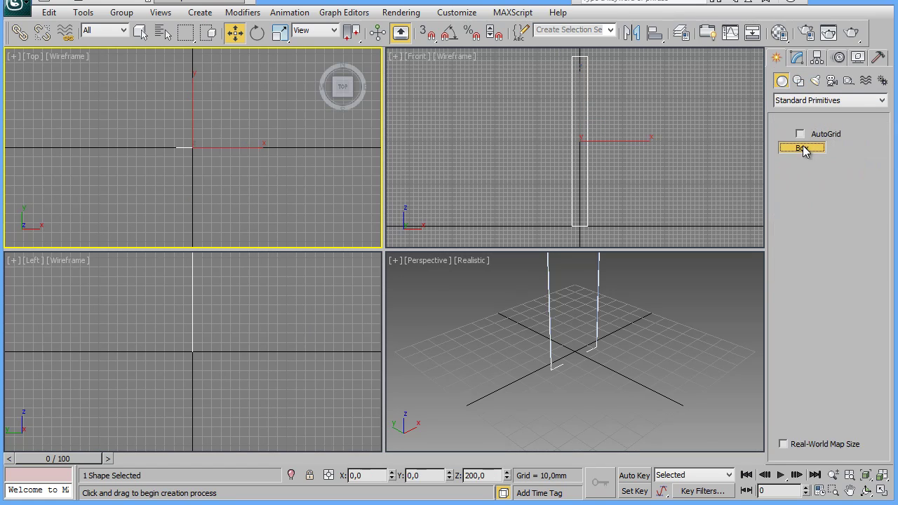
drag(184, 127, 209, 158)
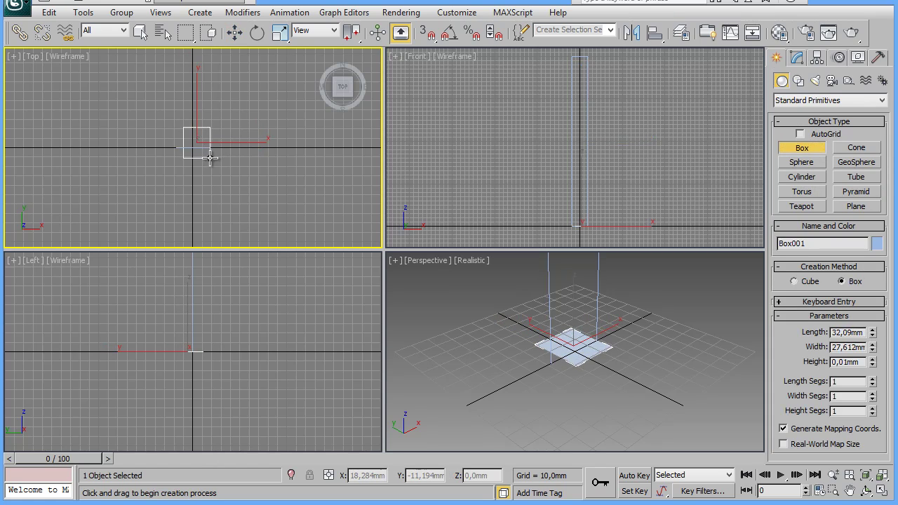
click(215, 147)
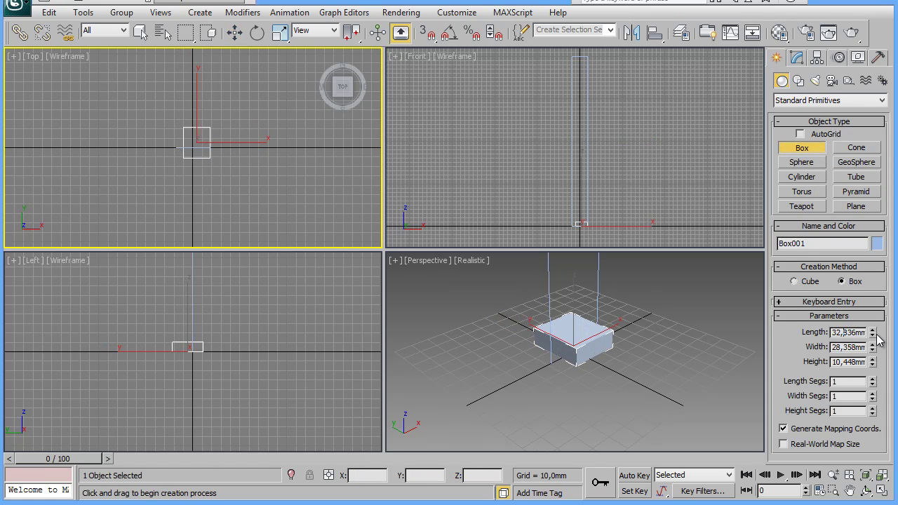
Set the box's Length to 35, Width to 35 and Height to 30 mm.
click(870, 335)
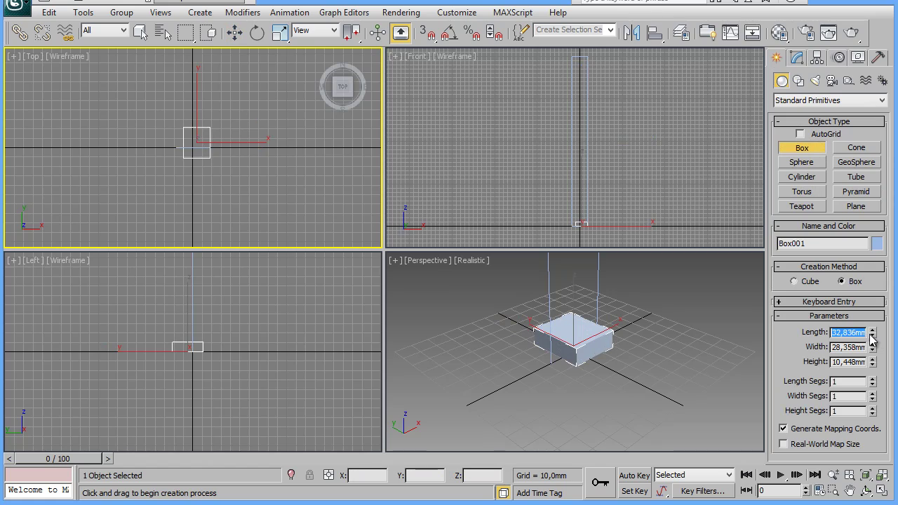
text(35)
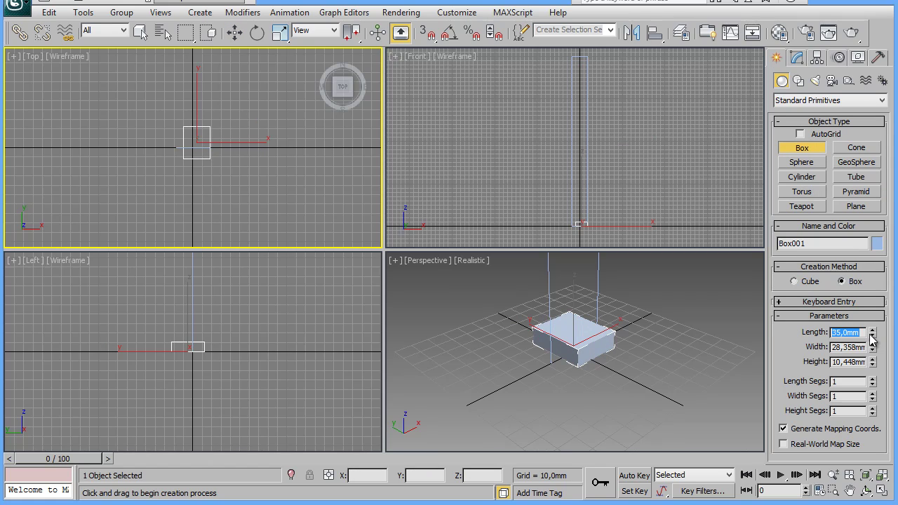
key(Tab)
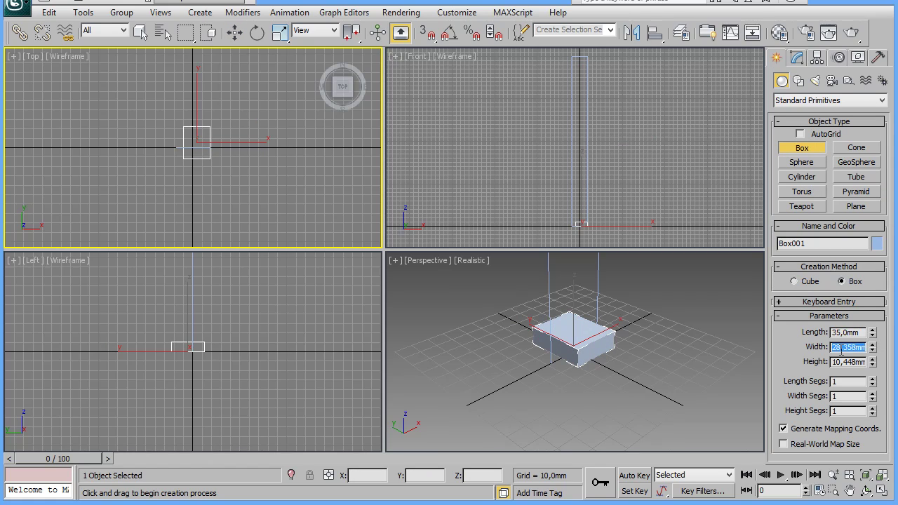
text(35)
key(Return)
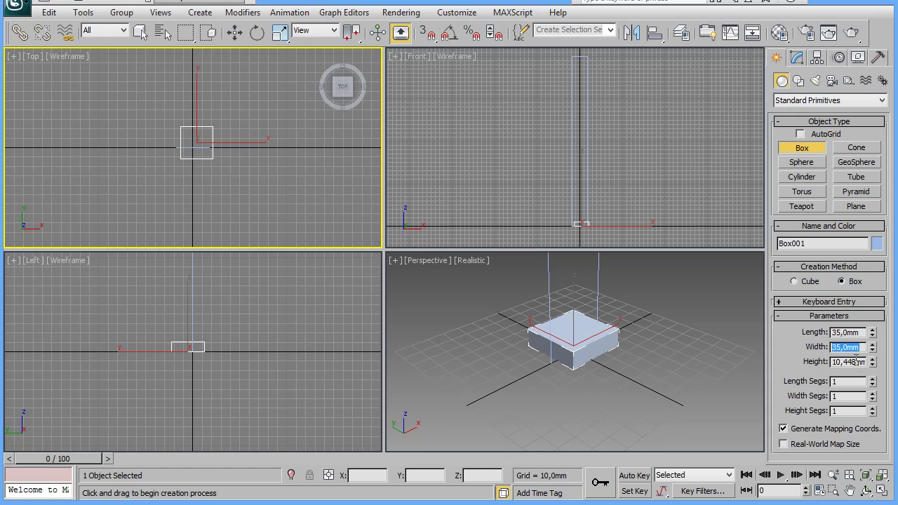
click(855, 362)
double_click(860, 362)
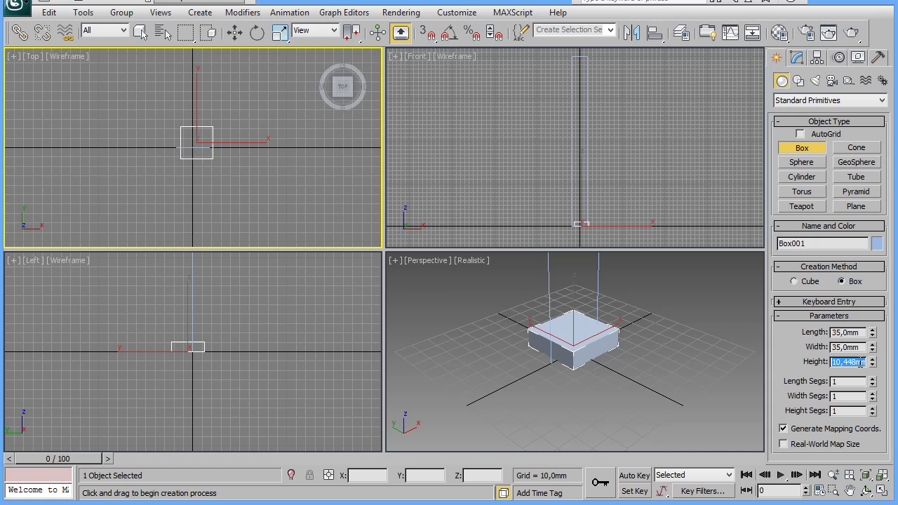
text(30)
key(Return)
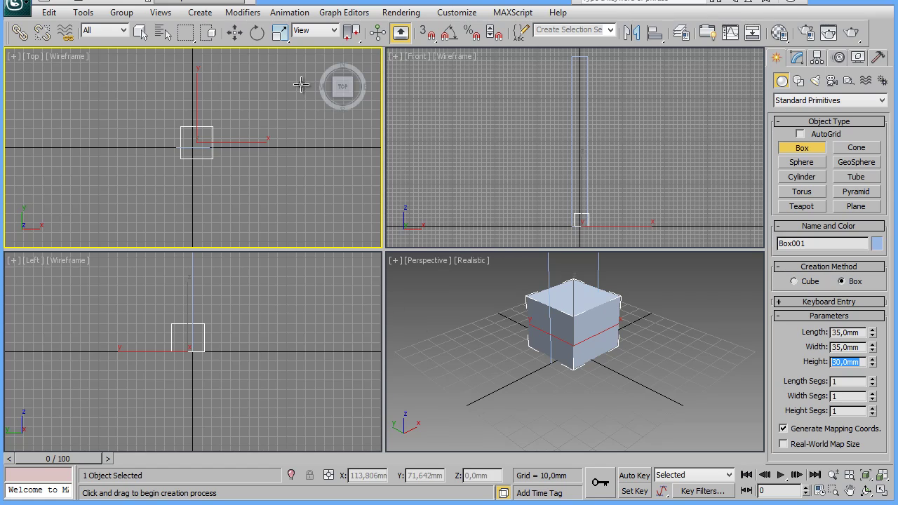
click(236, 33)
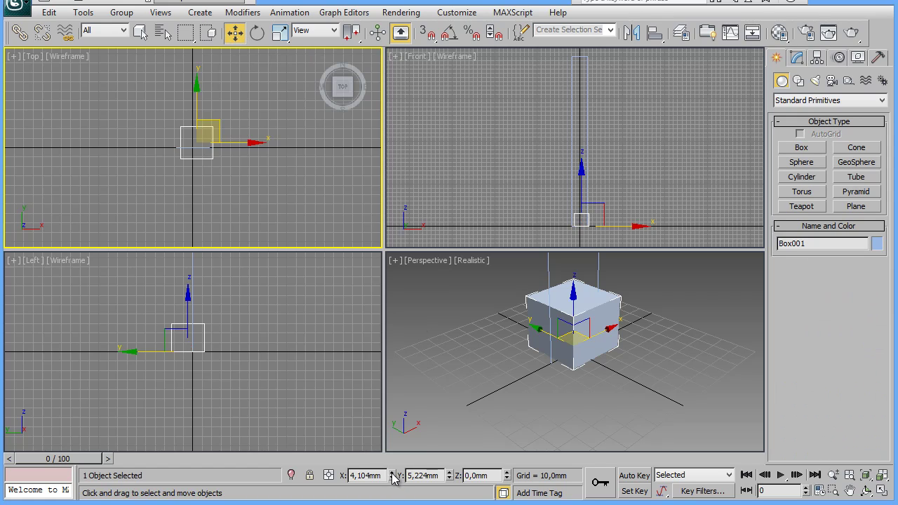
Zero the box's X and Y positions, then activate the Front view.
right_click(391, 476)
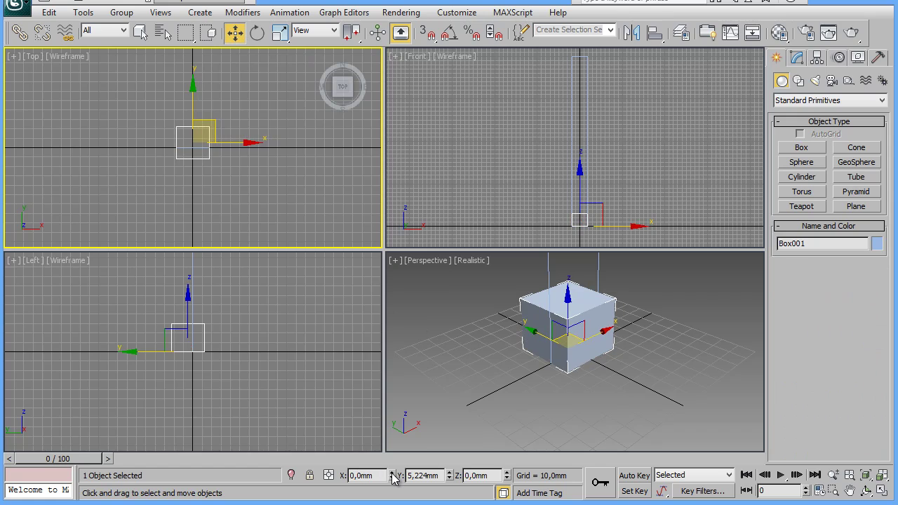
right_click(449, 475)
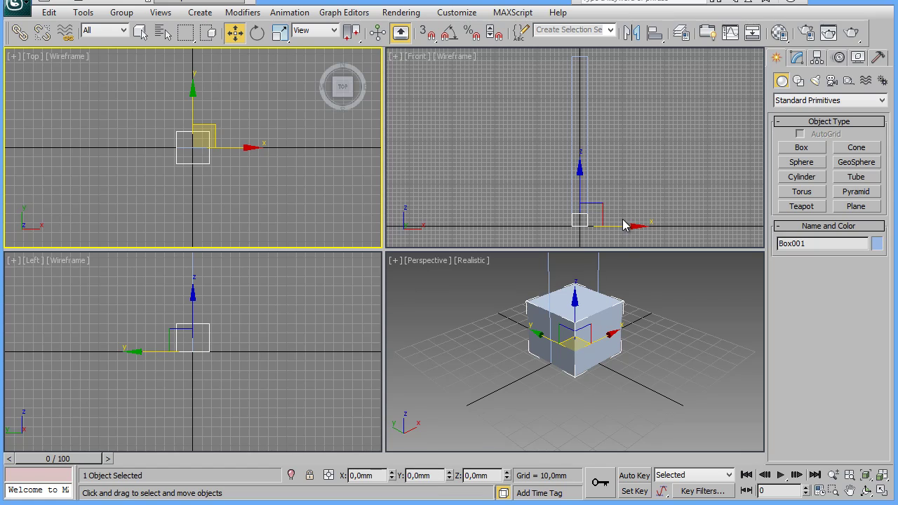
right_click(674, 212)
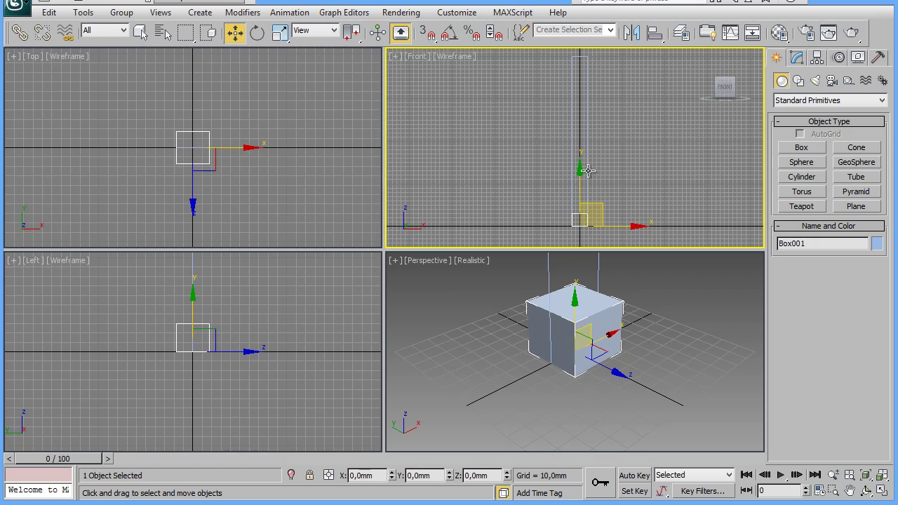
Shift-drag an independent copy of the box upward and set its Height to 60 mm.
drag(577, 174, 580, 48)
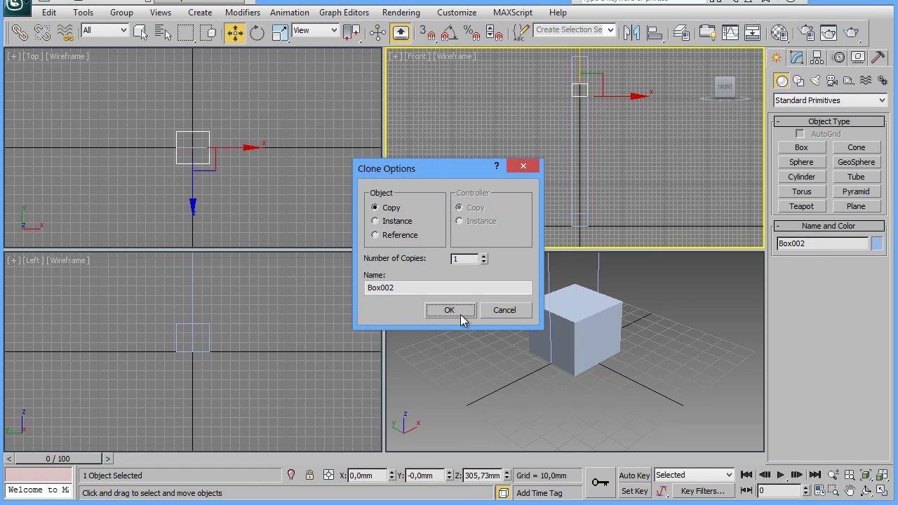
click(449, 310)
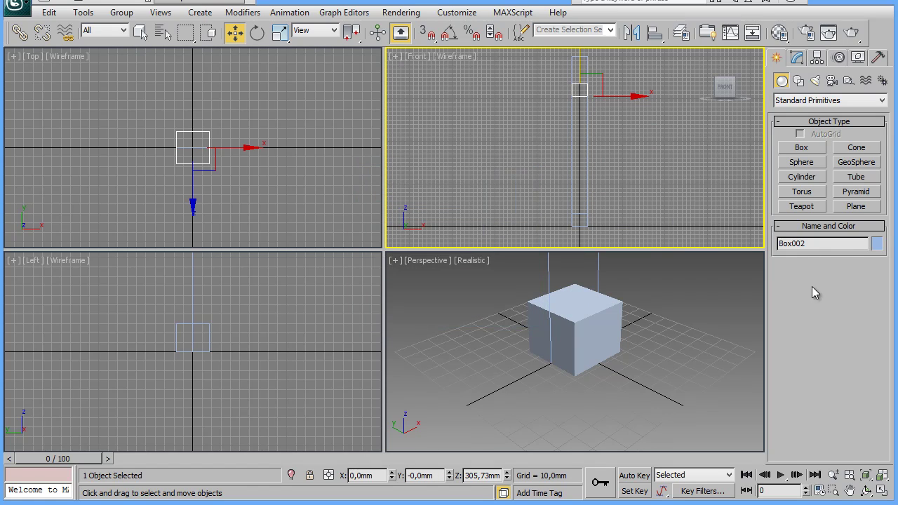
click(796, 58)
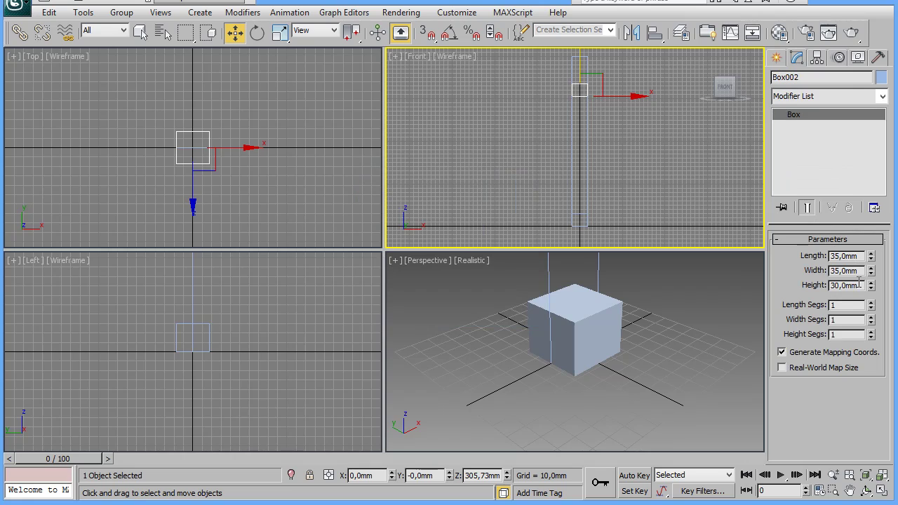
double_click(845, 285)
text(60)
key(Return)
key(alt+w)
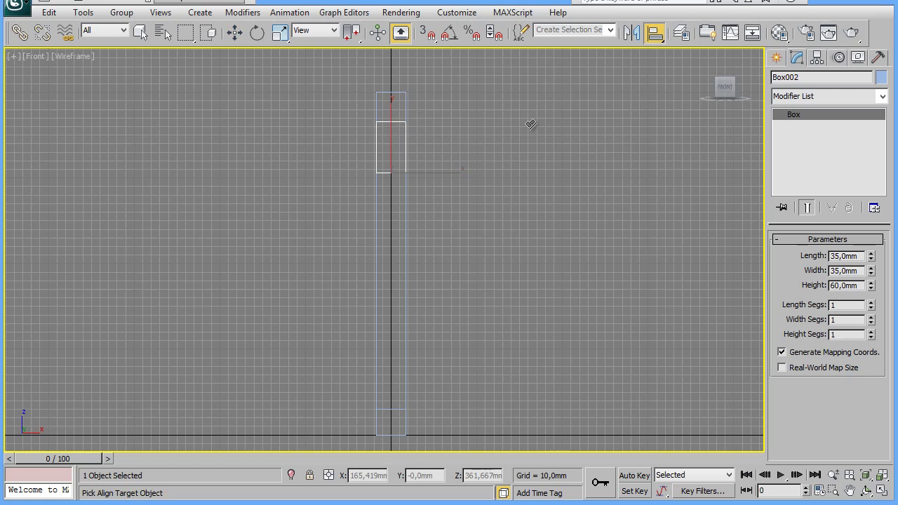
Align Box002's Y Maximum to the tall rectangle's Y Maximum so their tops match.
click(405, 91)
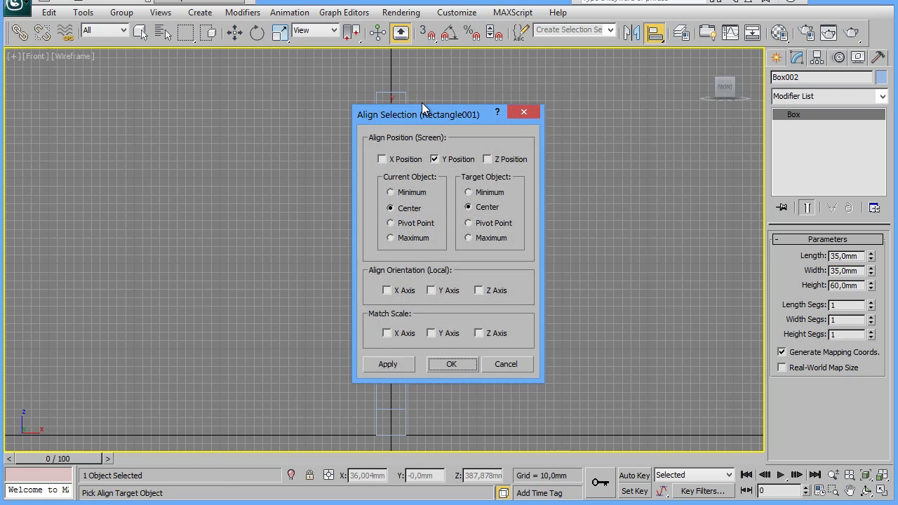
drag(430, 109, 611, 91)
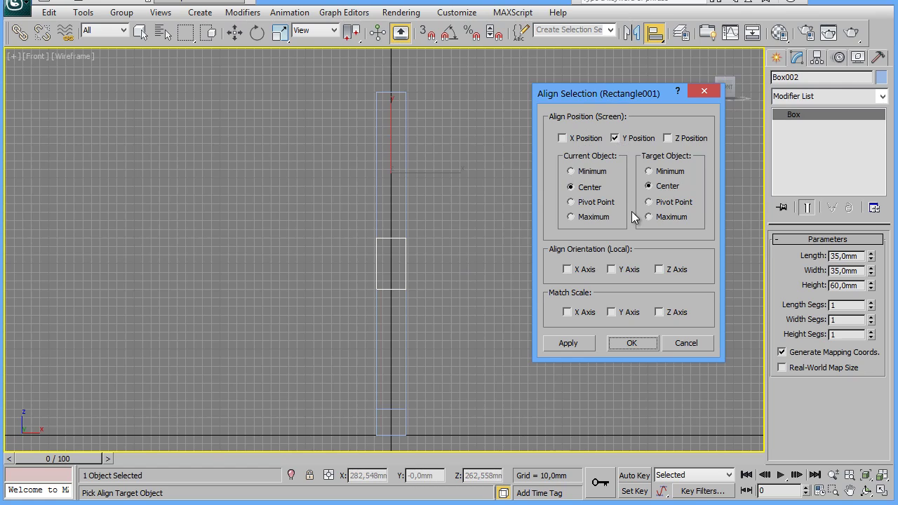
click(572, 216)
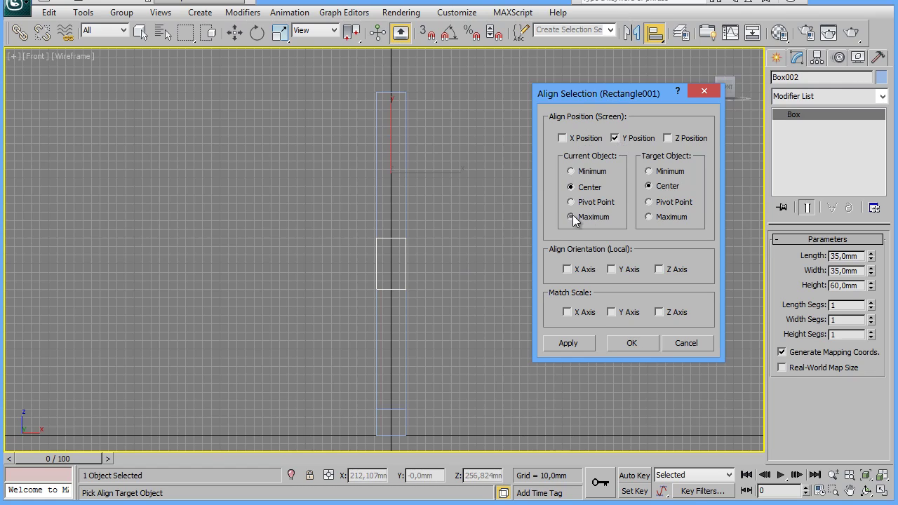
click(649, 217)
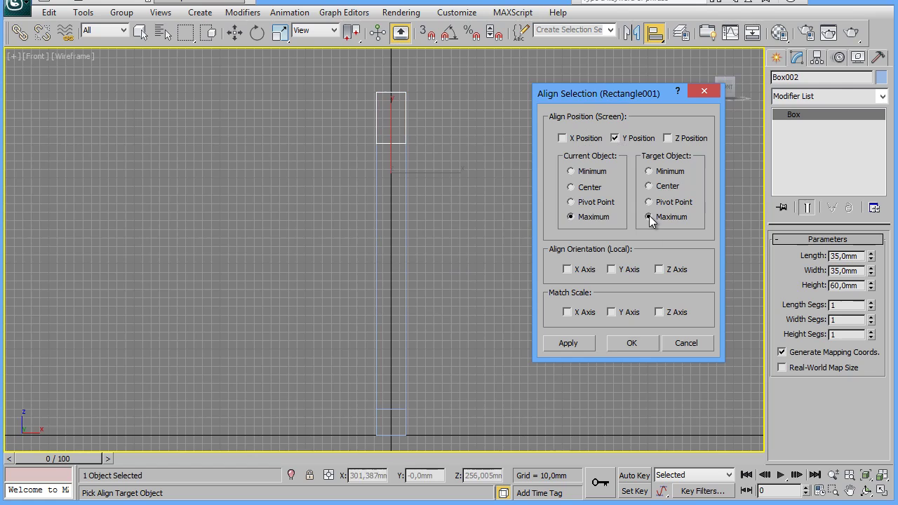
click(633, 343)
key(alt+w)
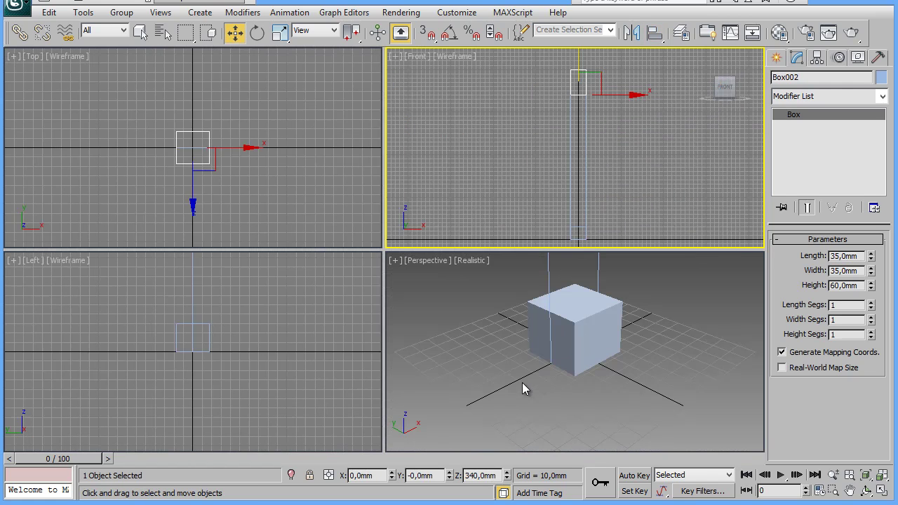
Frame both boxes in Perspective, then maximize the Front view with its grid hidden.
right_click(522, 382)
scroll(544, 382, down, 3)
scroll(545, 382, down, 3)
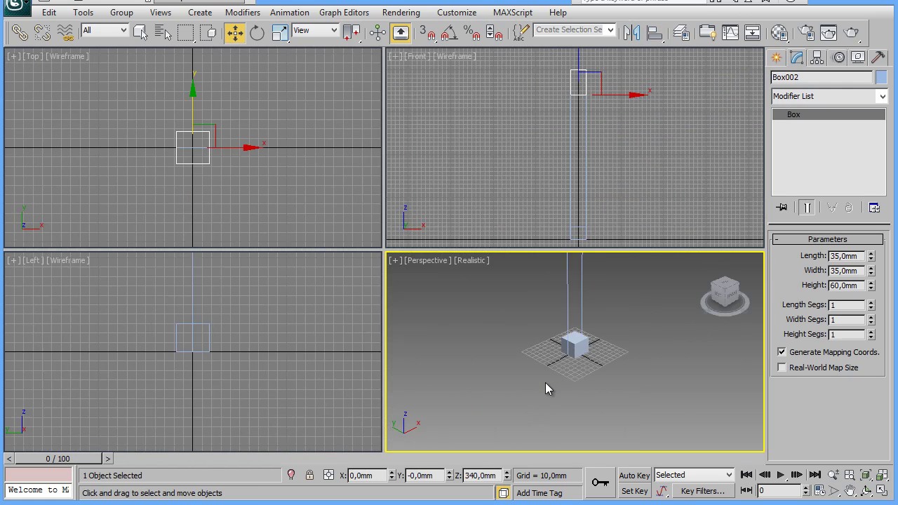
scroll(672, 331, down, 3)
scroll(669, 405, down, 2)
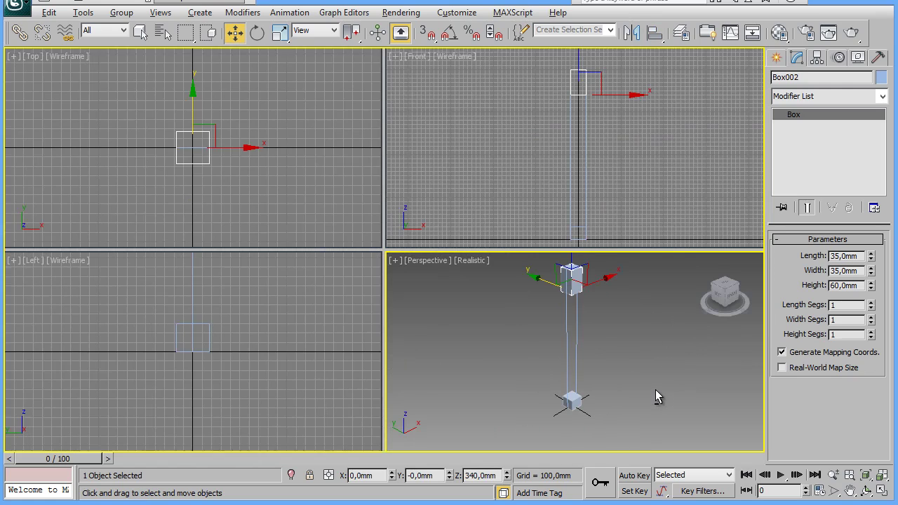
key(alt+w)
mouse_move(476, 287)
middle_down()
mouse_move(471, 295)
mouse_move(480, 293)
middle_up()
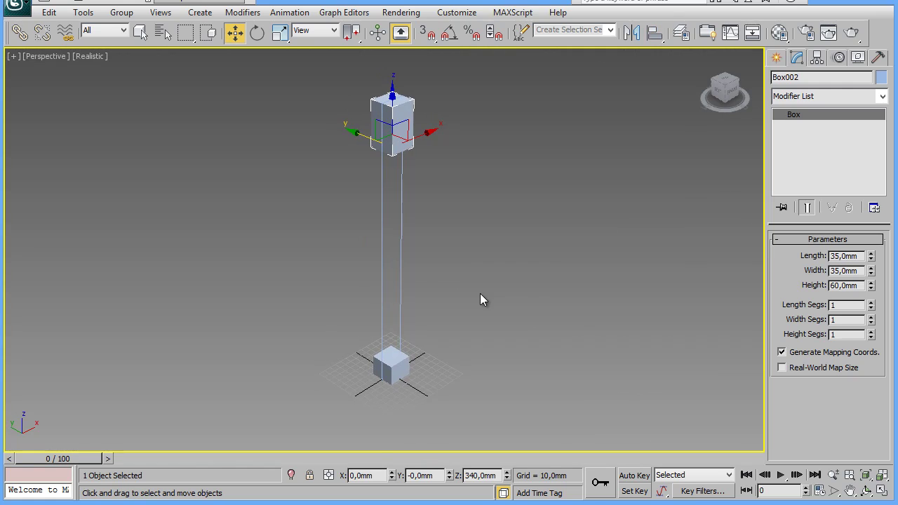
key(alt+w)
right_click(619, 173)
key(alt+w)
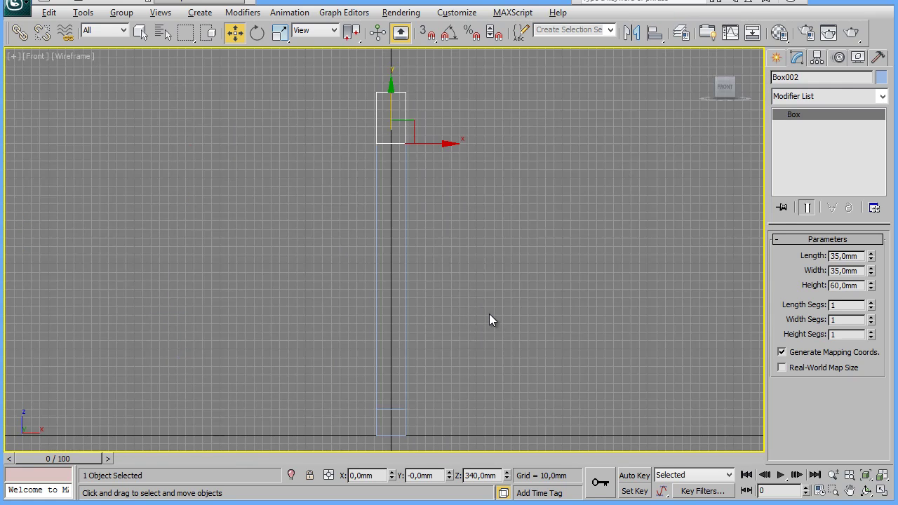
key(g)
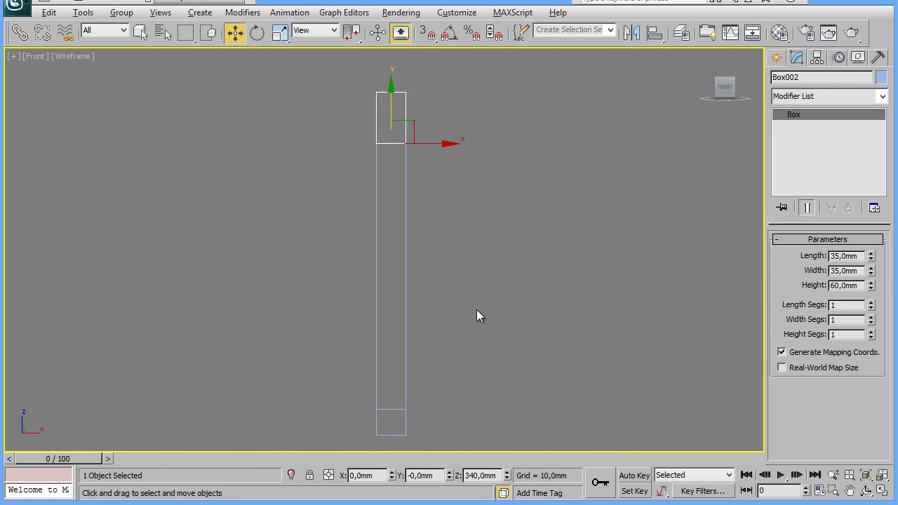
middle_drag(483, 305, 493, 298)
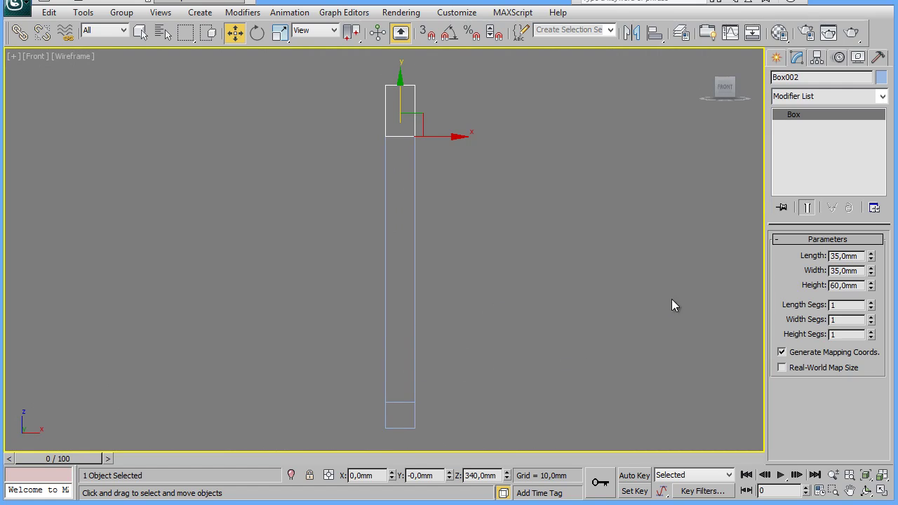
Start a Line spline and place its bottom zigzag points at the lower block.
click(776, 57)
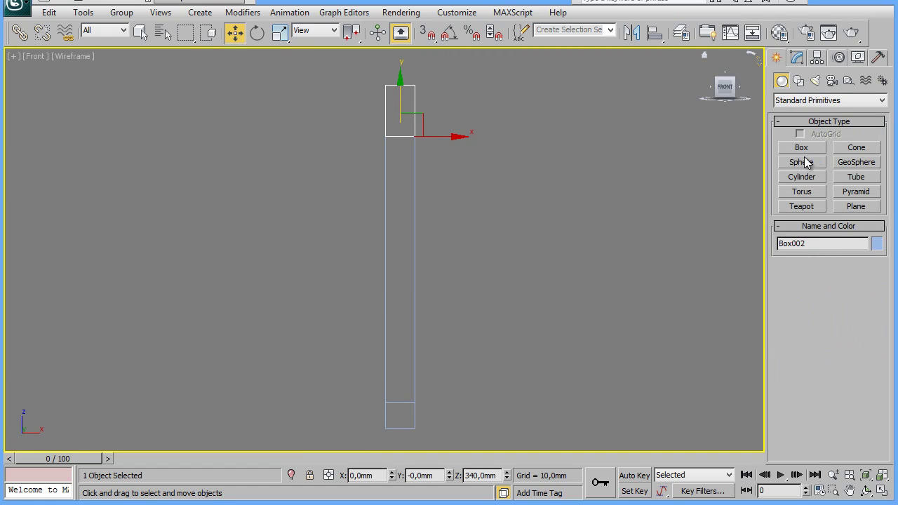
click(798, 81)
click(801, 159)
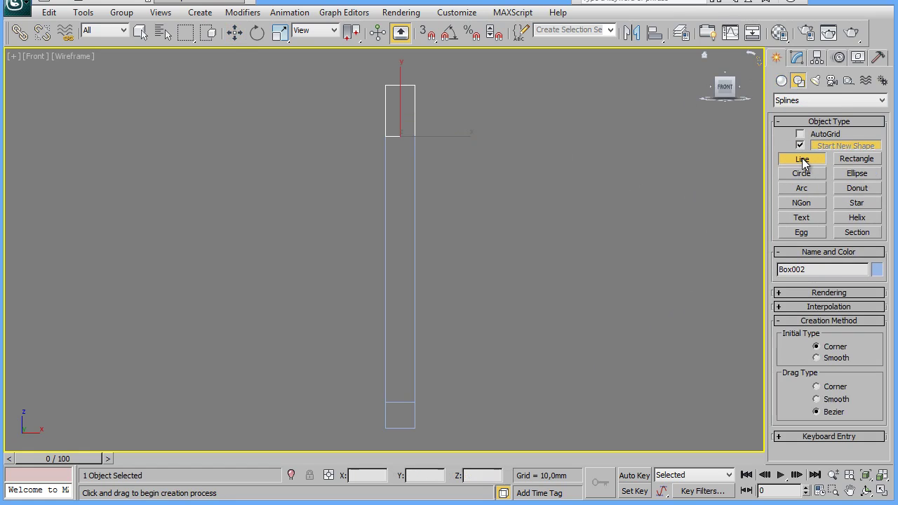
middle_drag(453, 372, 455, 383)
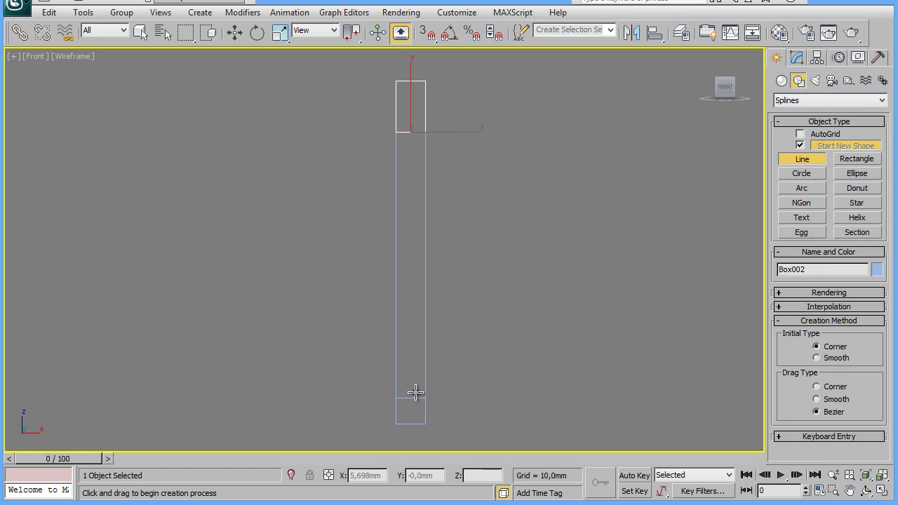
click(417, 396)
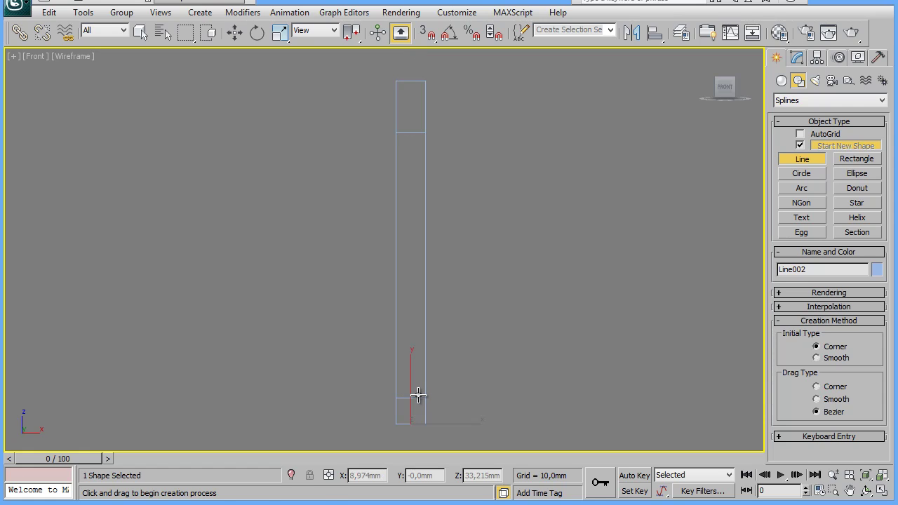
click(425, 389)
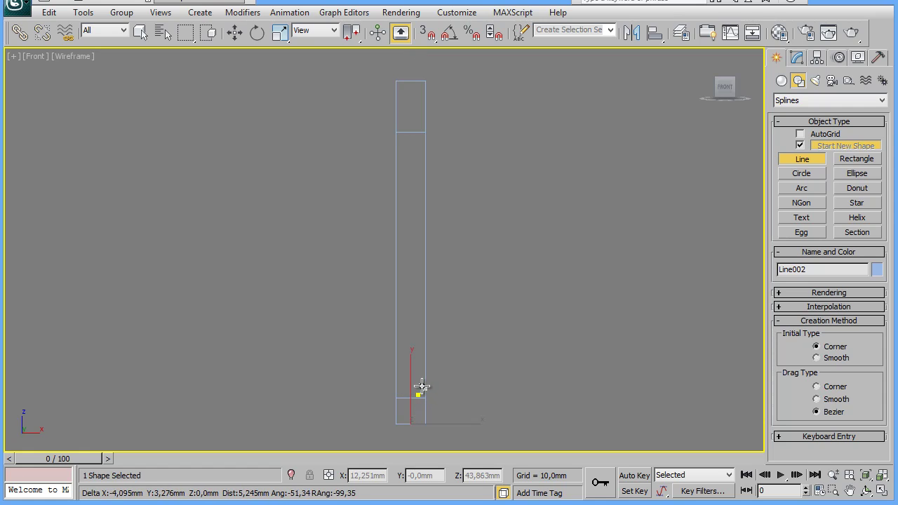
click(418, 385)
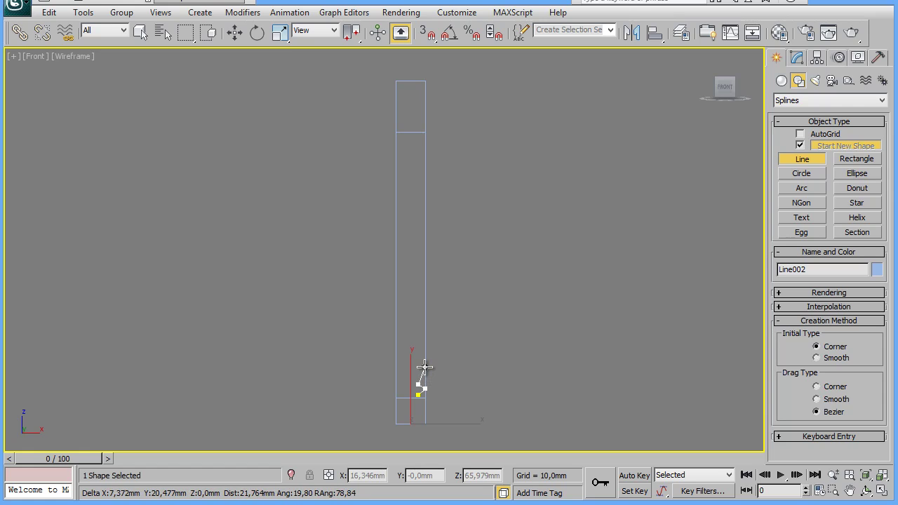
click(424, 366)
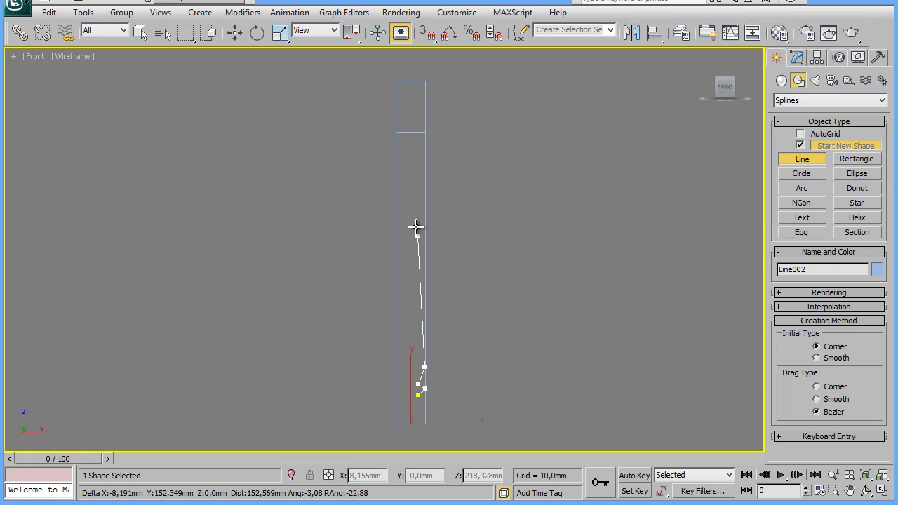
Add the upper zigzag points up to the top block and finish the line.
click(415, 166)
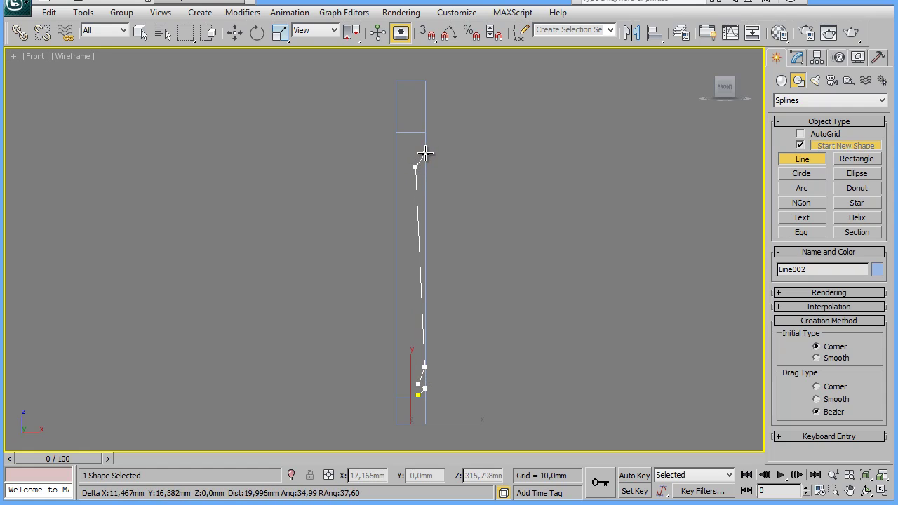
click(425, 152)
click(415, 148)
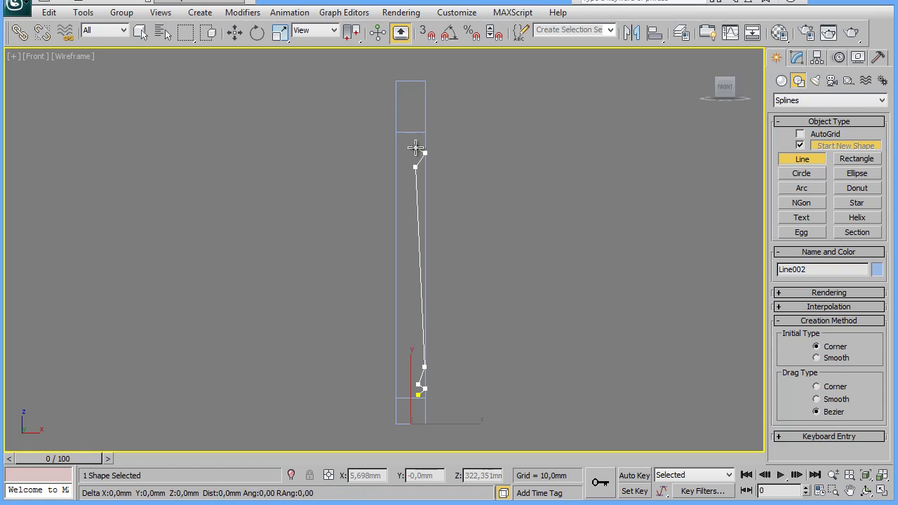
click(424, 143)
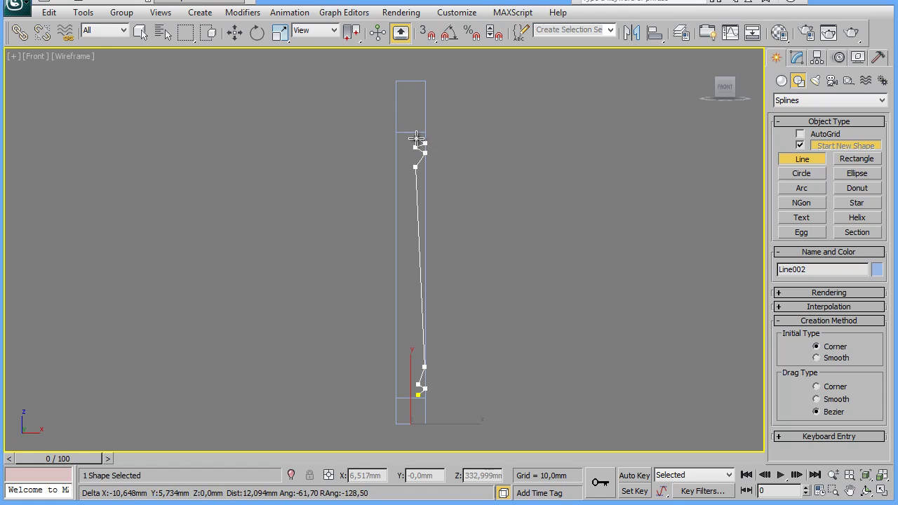
click(417, 137)
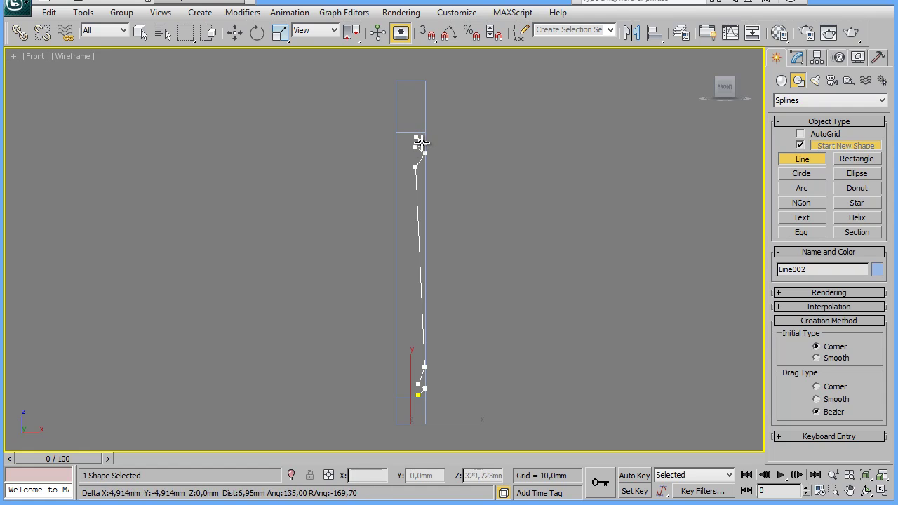
right_click(433, 154)
Convert the profile line to an Editable Spline and zoom onto its top vertices.
right_click(479, 336)
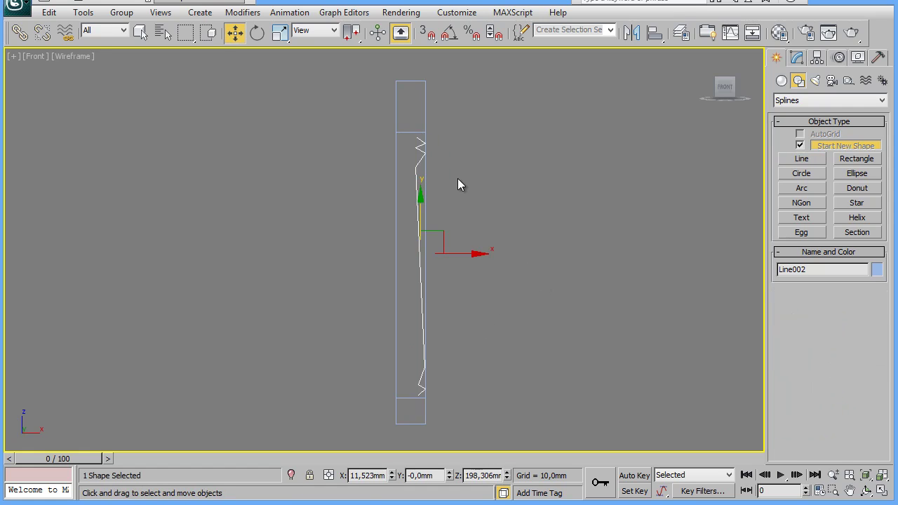
middle_drag(461, 178, 444, 219)
right_click(400, 281)
mouse_move(449, 412)
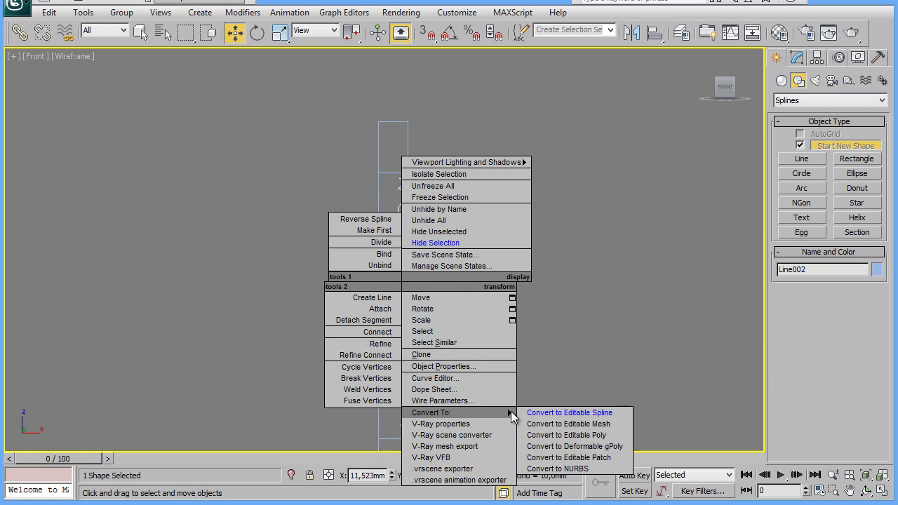
click(577, 413)
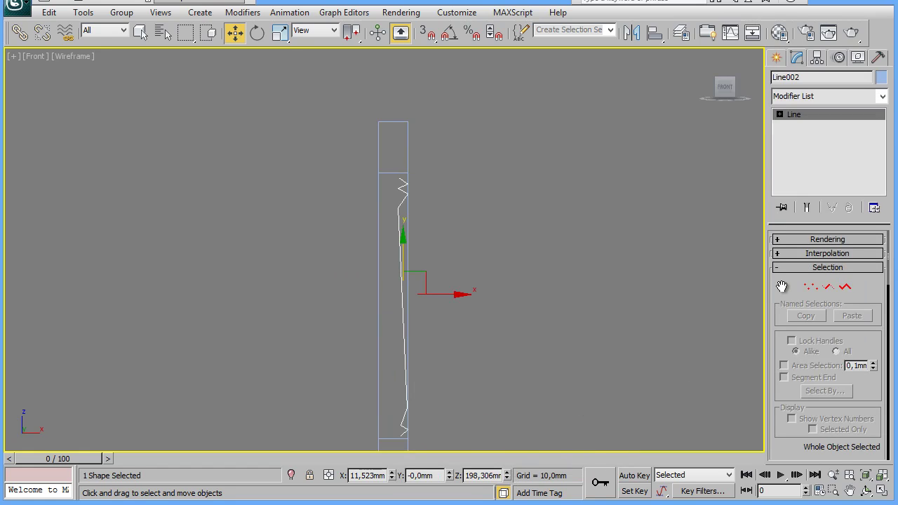
key(1)
scroll(447, 193, up, 3)
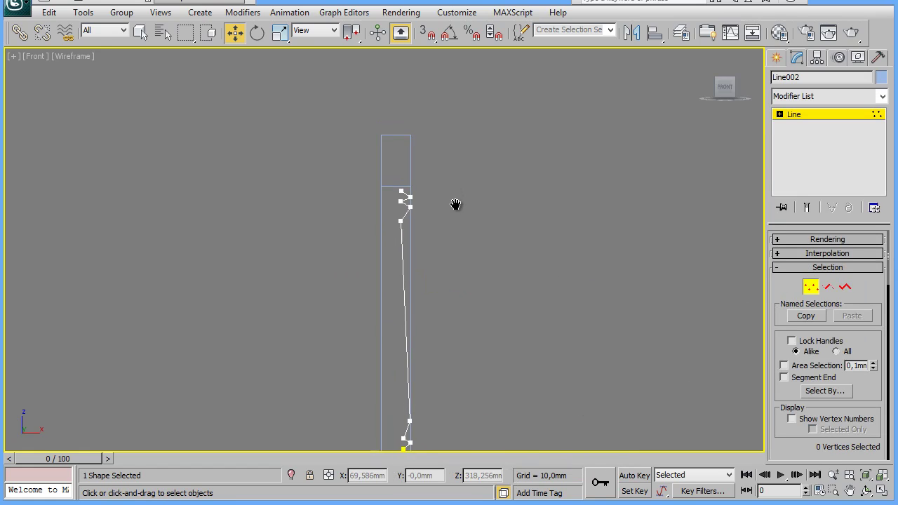
scroll(457, 204, up, 3)
scroll(467, 262, up, 2)
scroll(468, 283, up, 3)
scroll(491, 273, up, 2)
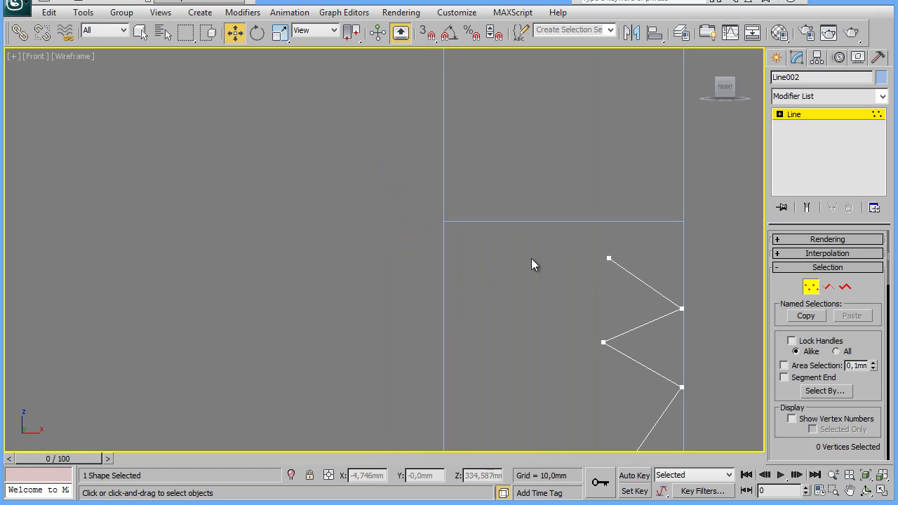
mouse_move(533, 262)
middle_down()
mouse_move(347, 186)
mouse_move(271, 171)
mouse_move(303, 123)
mouse_move(313, 128)
middle_up()
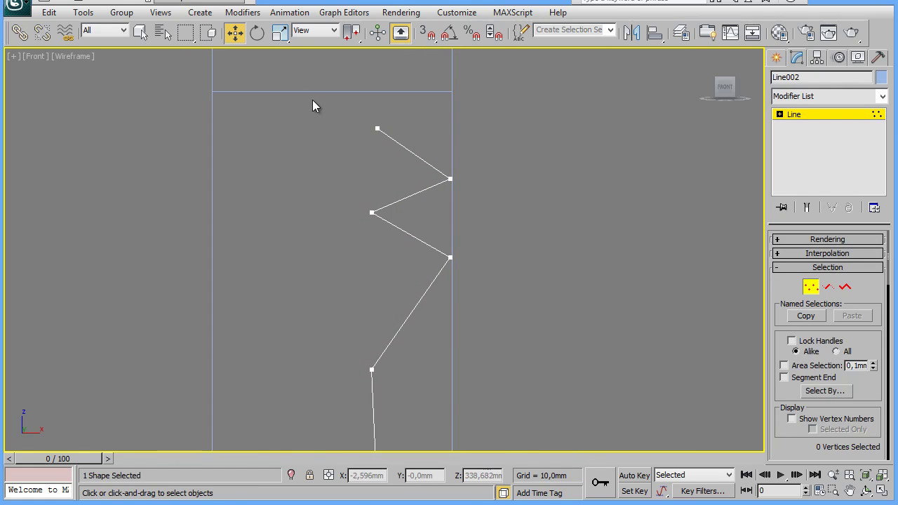
Move the upper zigzag vertices into place against the post edge.
mouse_move(343, 113)
mouse_down()
mouse_move(373, 122)
mouse_move(385, 137)
mouse_move(410, 94)
mouse_up()
drag(415, 246, 416, 246)
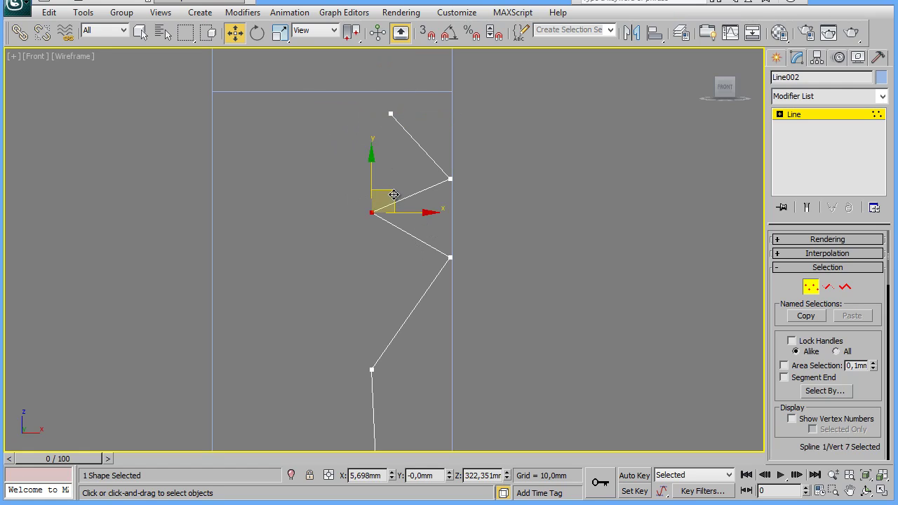
drag(393, 193, 411, 190)
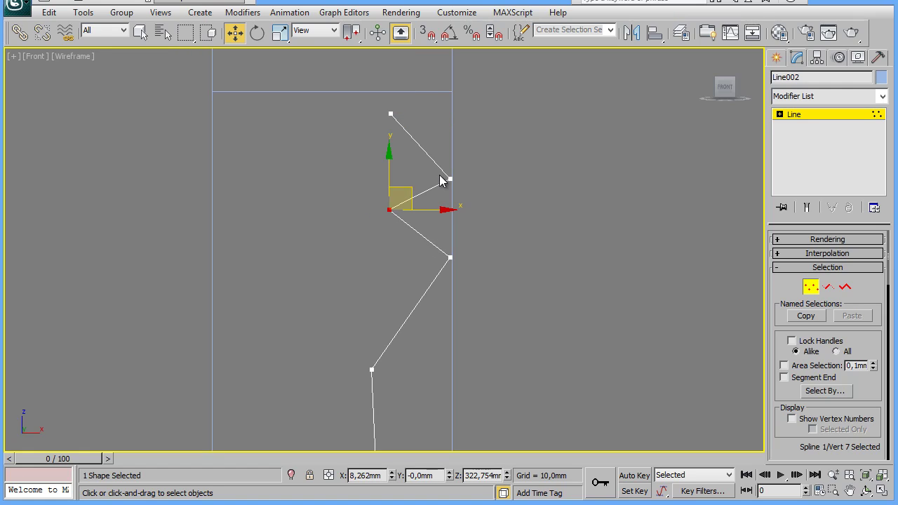
drag(492, 178, 492, 177)
drag(450, 133, 450, 117)
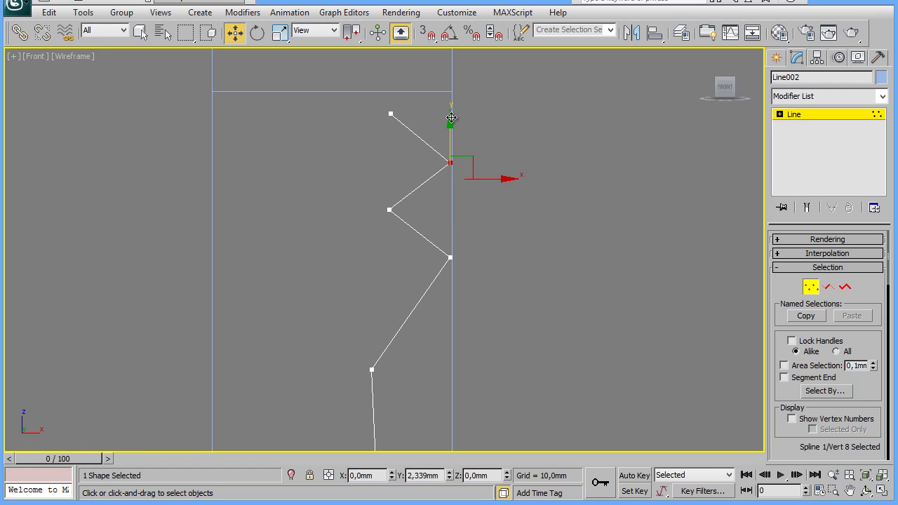
drag(451, 117, 451, 117)
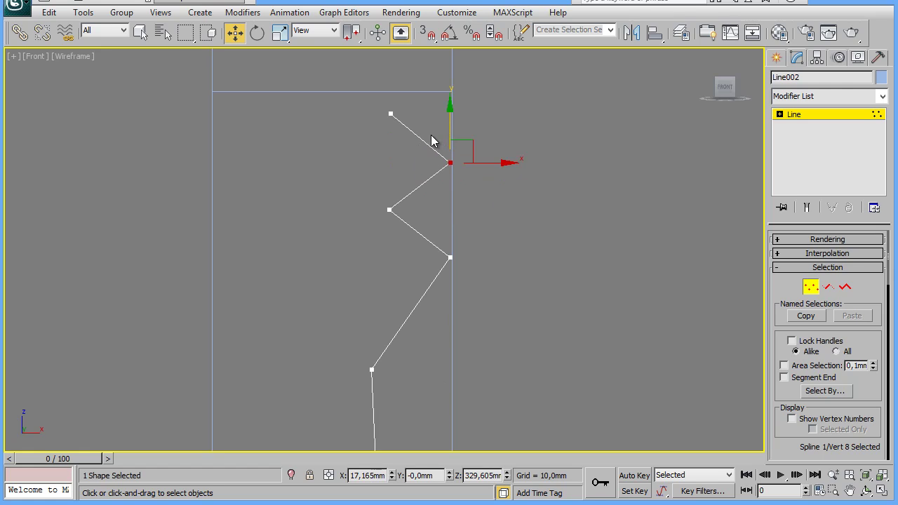
Make the upper jog's vertex Bezier and straighten its tangents vertically.
right_click(443, 159)
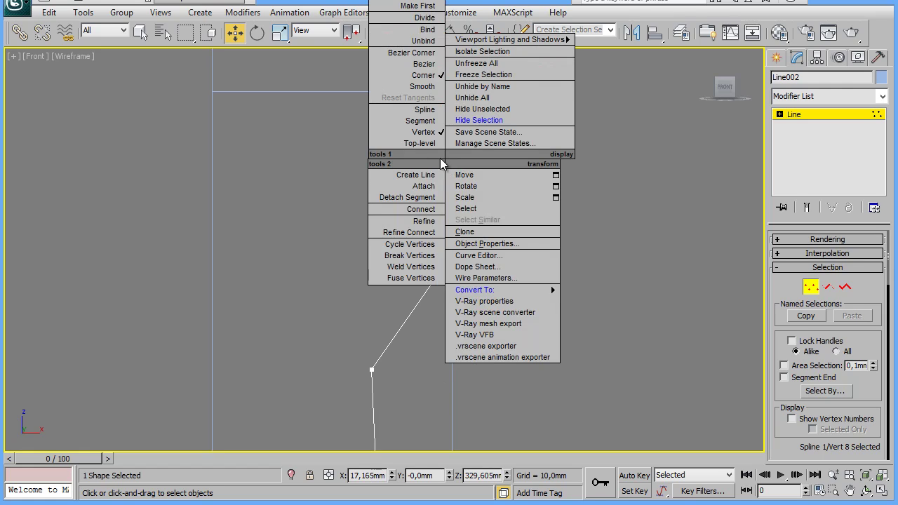
click(418, 64)
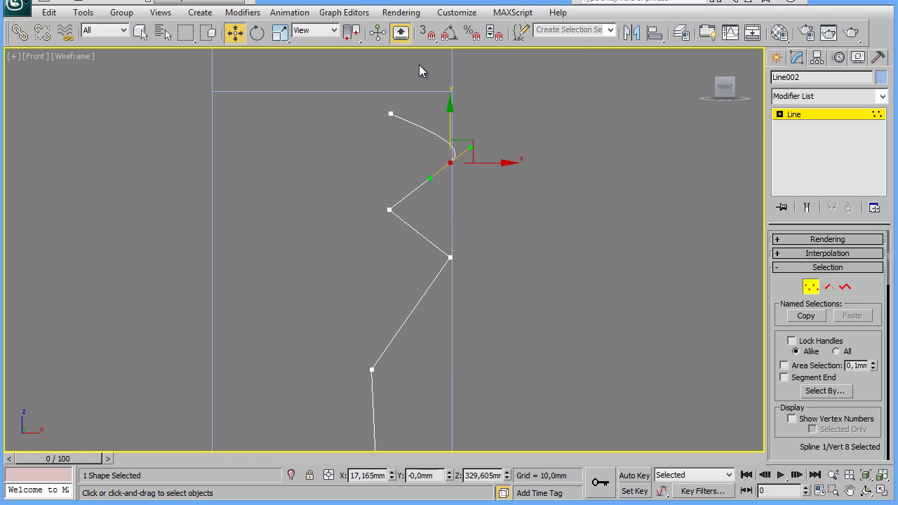
click(421, 188)
click(448, 164)
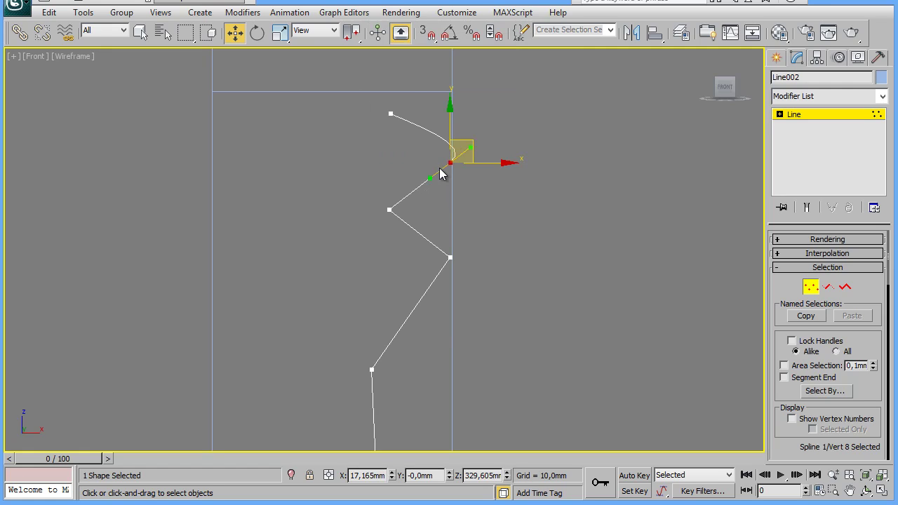
drag(429, 178, 450, 198)
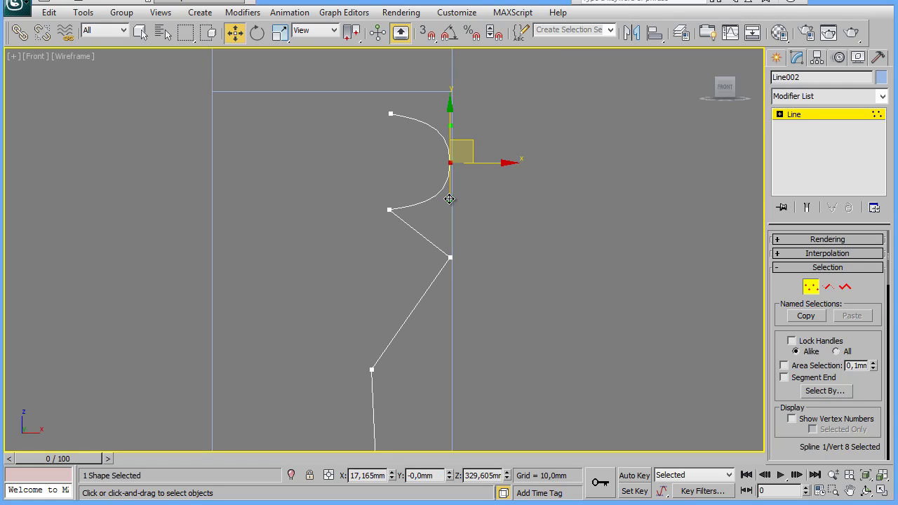
Turn the vertices below into Bezier Corner points and curve their segments.
drag(447, 262, 461, 274)
right_click(446, 250)
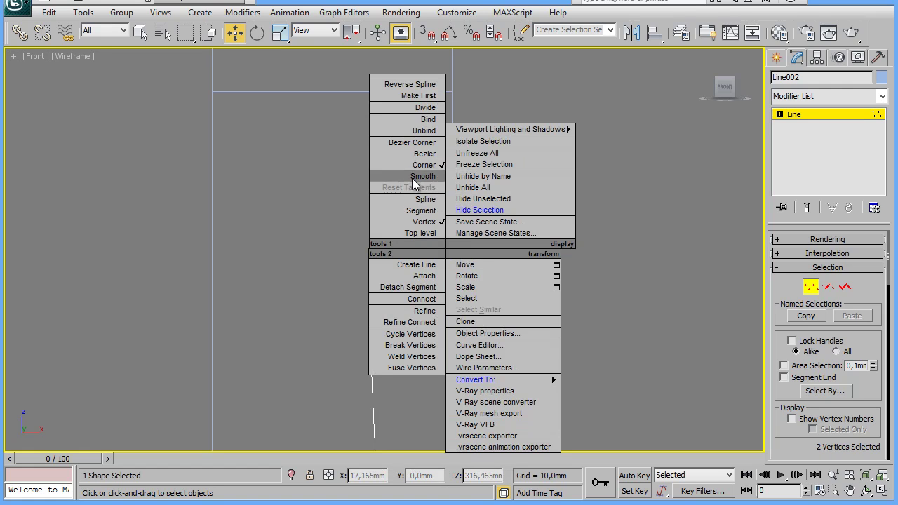
click(407, 140)
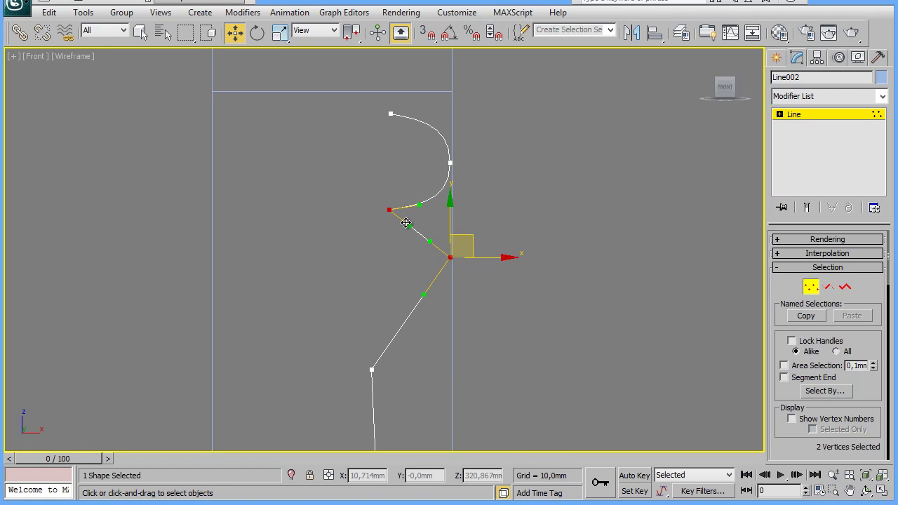
mouse_move(406, 224)
mouse_down()
mouse_move(428, 218)
mouse_move(440, 230)
mouse_up()
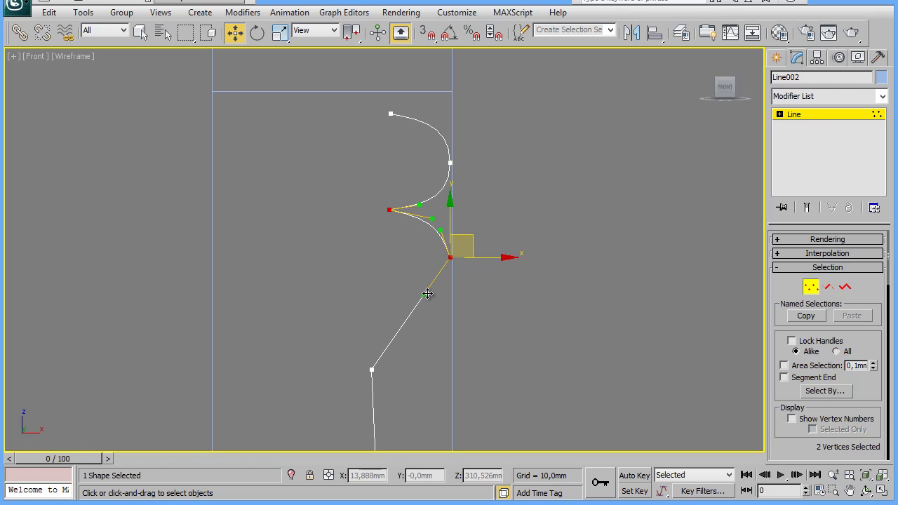
drag(427, 293, 393, 297)
middle_drag(437, 357, 449, 305)
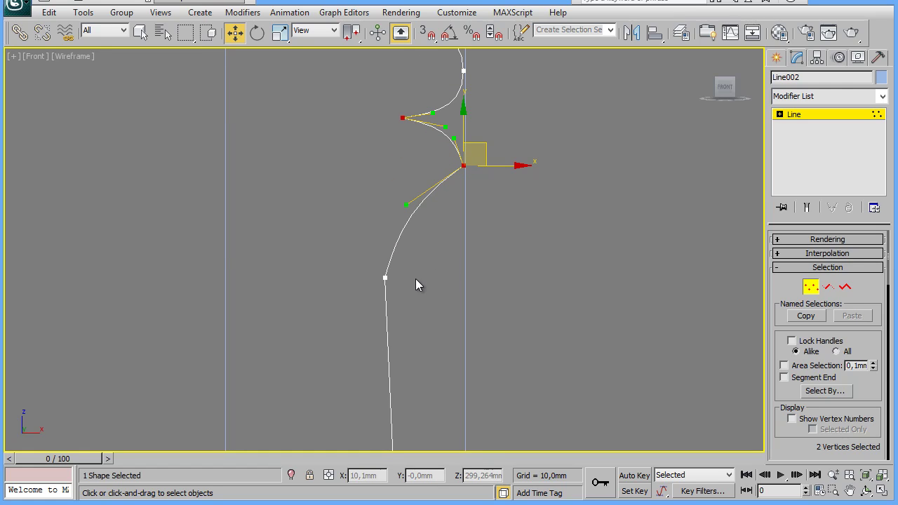
click(385, 278)
right_click(382, 274)
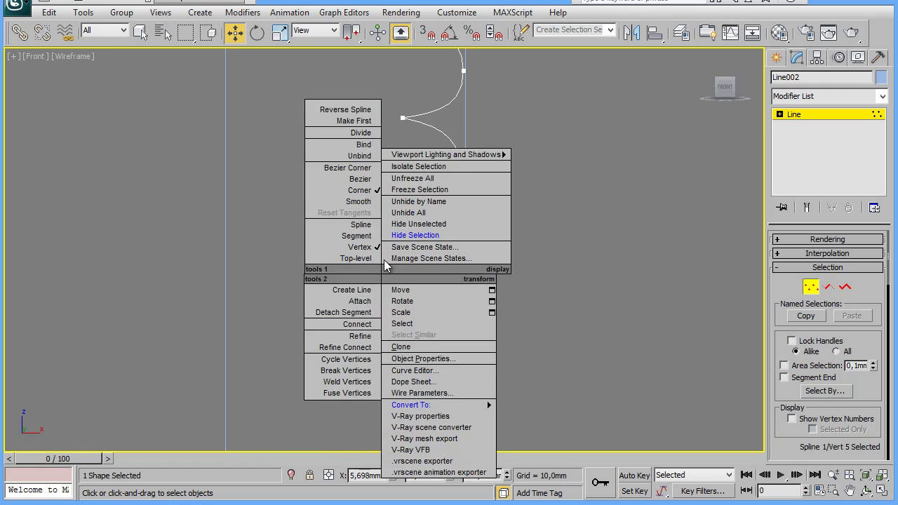
click(351, 167)
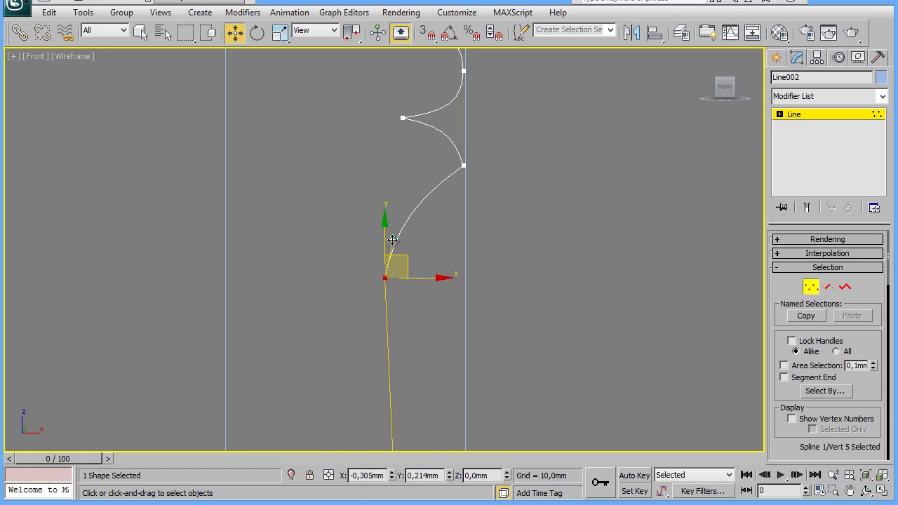
drag(392, 240, 388, 237)
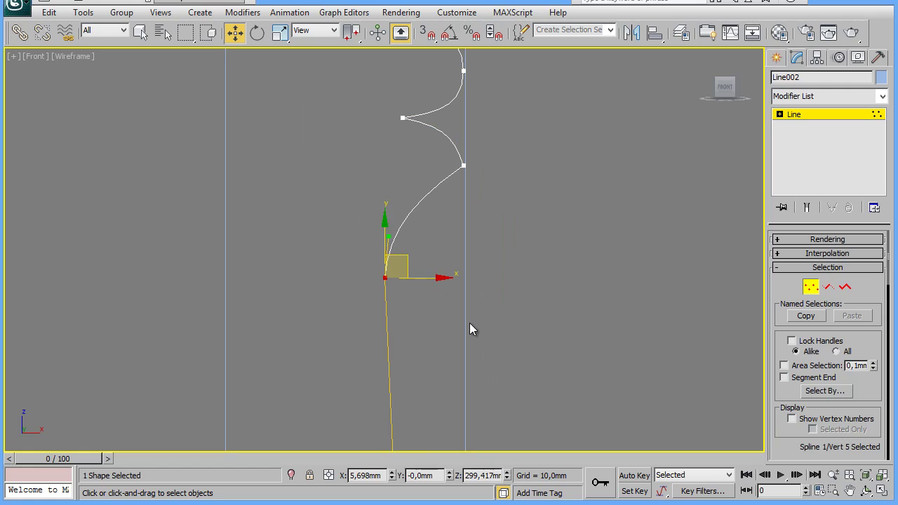
Zoom and pan down to the bottom end of the profile line.
scroll(470, 323, down, 3)
scroll(471, 323, down, 3)
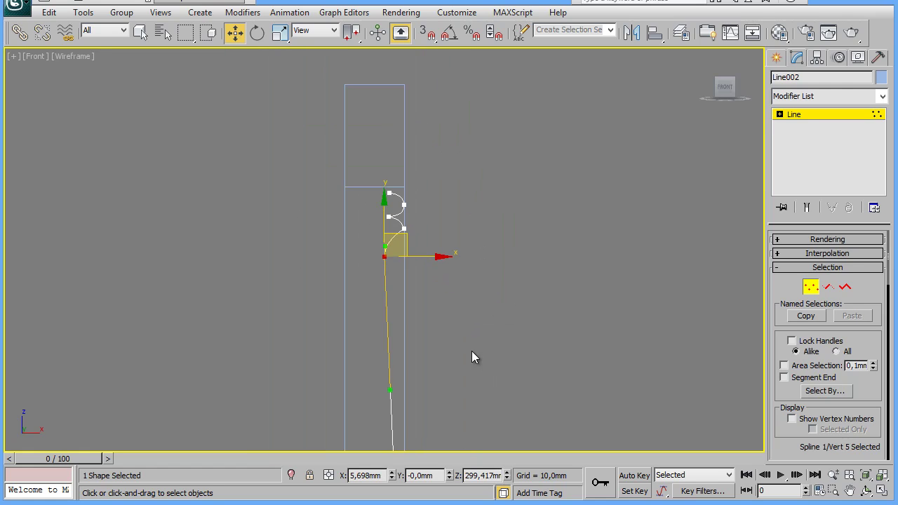
mouse_move(469, 390)
middle_down()
mouse_move(505, 140)
mouse_move(501, 83)
middle_up()
ctrl+alt+middle_drag(472, 401, 488, 185)
Make vertex 4 a Bezier Corner and bend the segment below it into a curve.
click(548, 256)
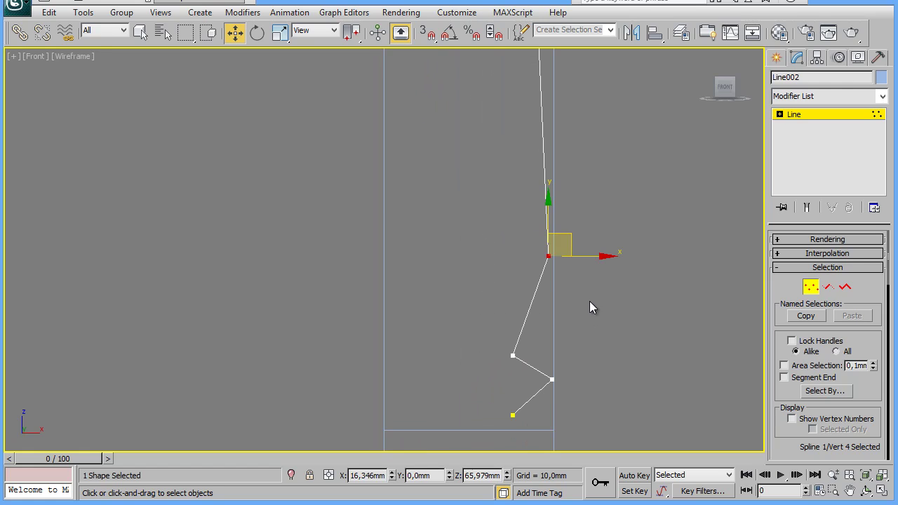
right_click(548, 254)
click(516, 147)
drag(537, 288, 549, 310)
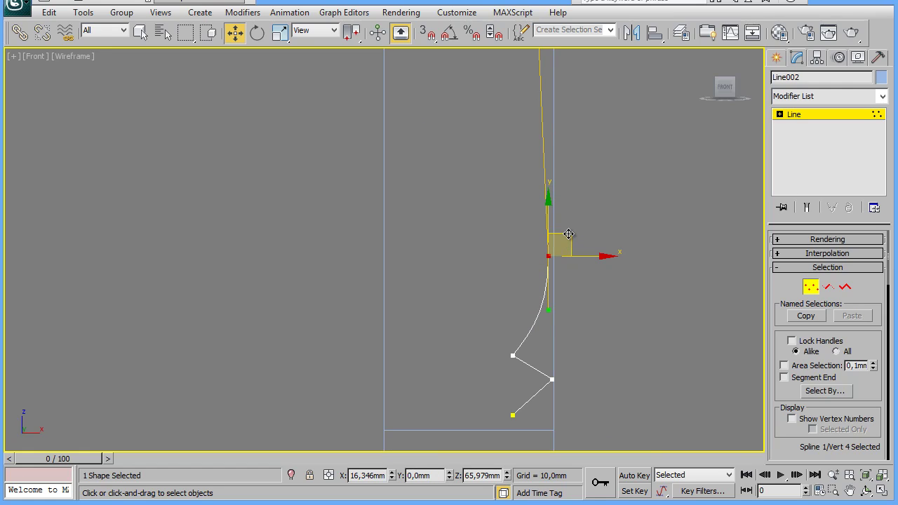
drag(569, 235, 569, 264)
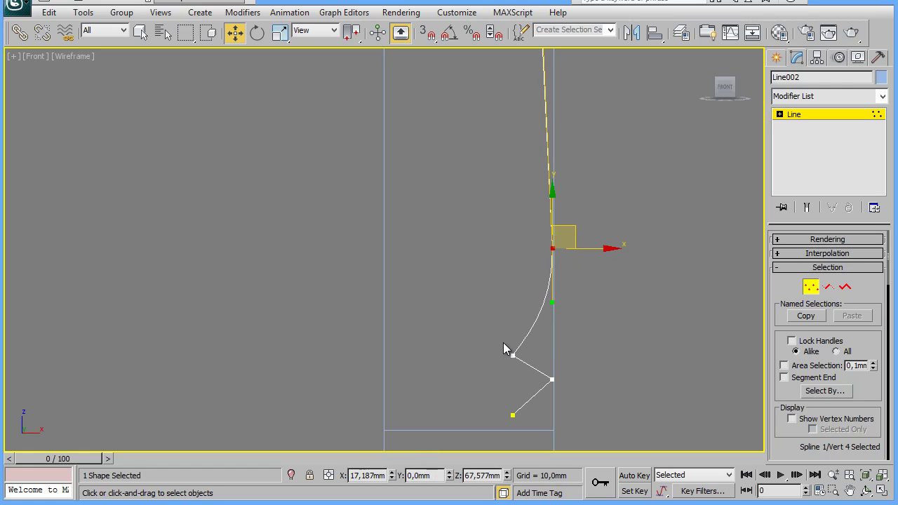
Make vertex 2 a Bezier point and pull its tangent to round the foot.
drag(502, 344, 520, 376)
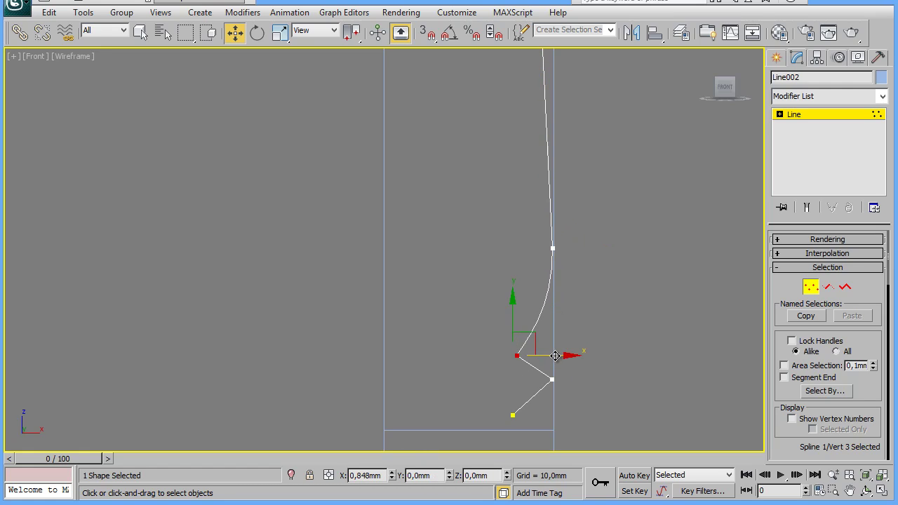
mouse_move(503, 405)
mouse_down()
mouse_move(525, 429)
mouse_move(581, 418)
mouse_up()
click(551, 383)
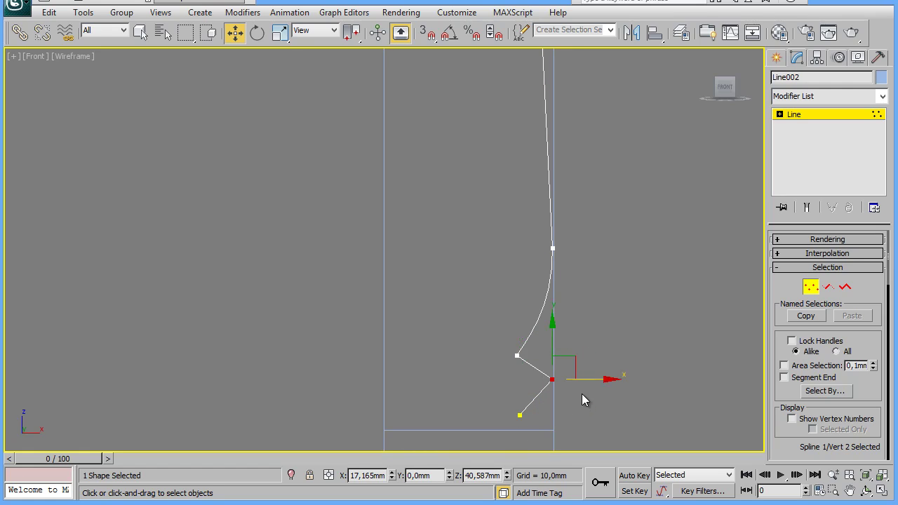
drag(554, 347, 554, 349)
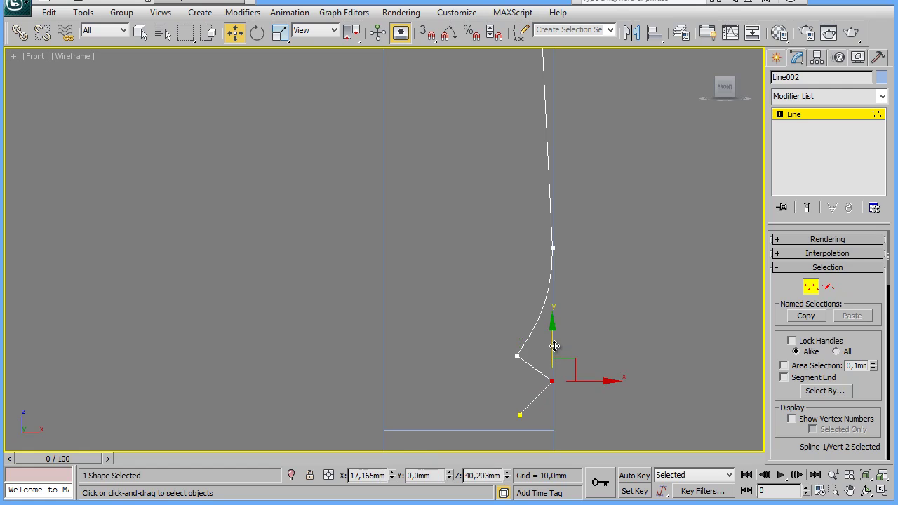
right_click(550, 377)
click(528, 283)
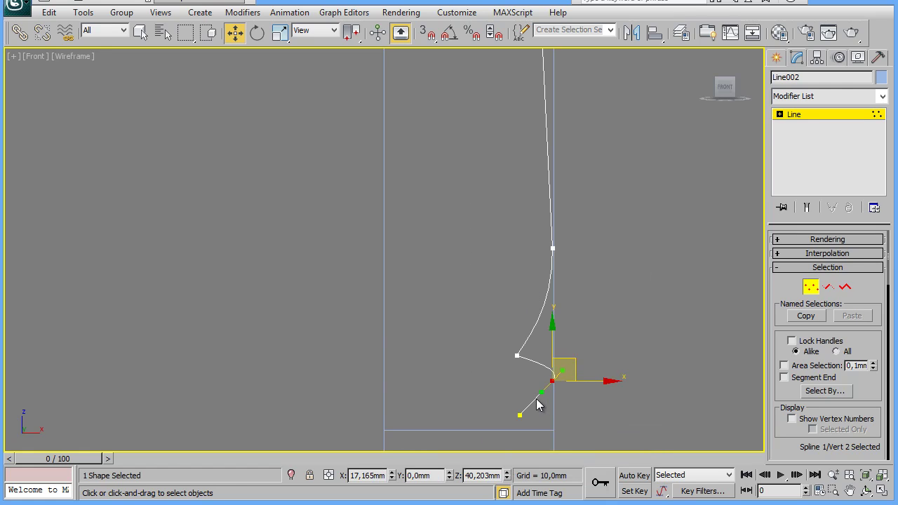
drag(540, 392, 552, 404)
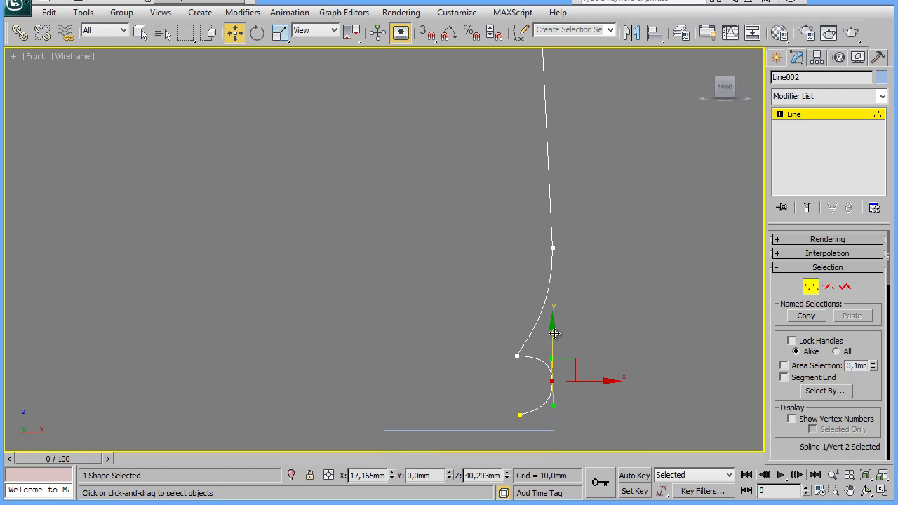
drag(554, 334, 551, 339)
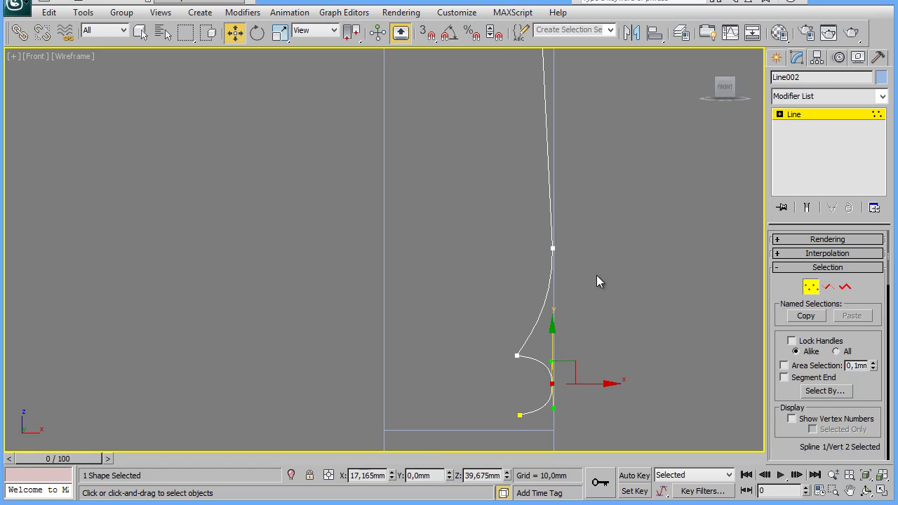
scroll(570, 248, down, 3)
middle_drag(571, 260, 565, 301)
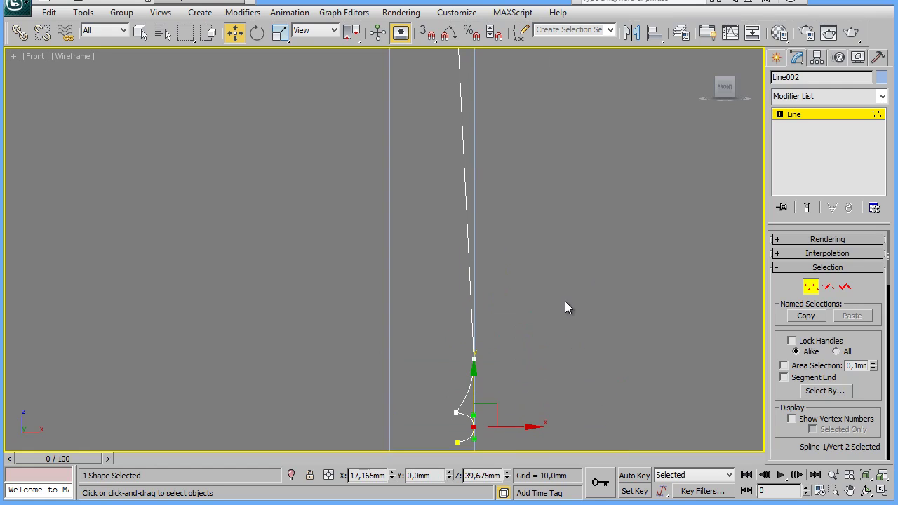
scroll(563, 298, down, 2)
mouse_move(495, 153)
middle_down()
mouse_move(521, 296)
mouse_move(541, 236)
mouse_move(540, 247)
middle_up()
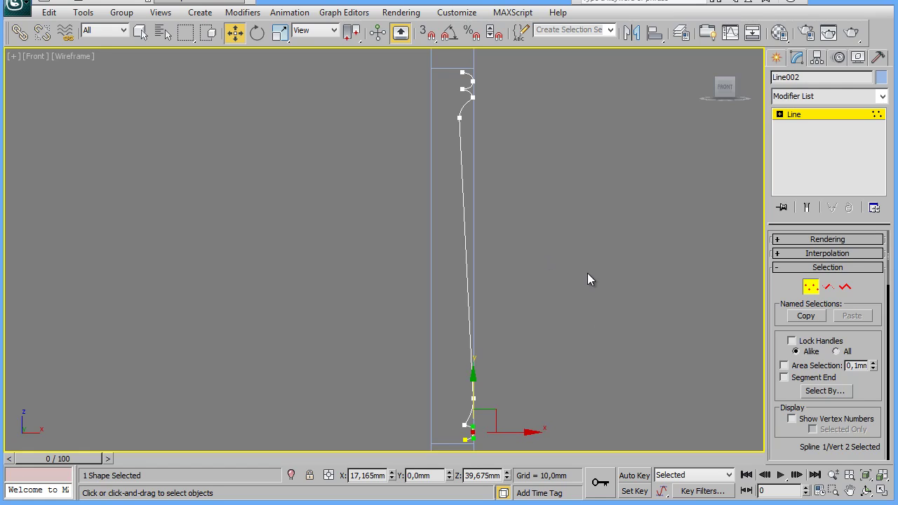
Add a Lathe modifier to Line002 and align its axis to Min.
click(503, 254)
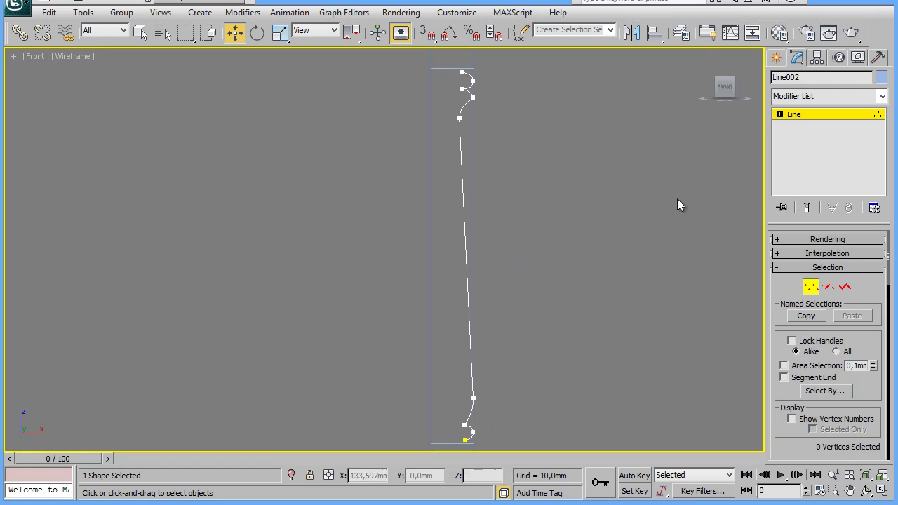
click(775, 57)
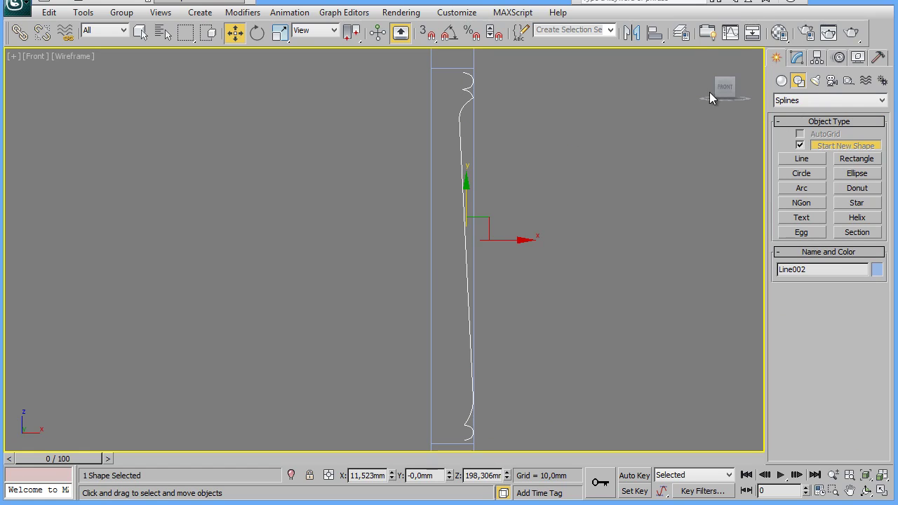
click(796, 58)
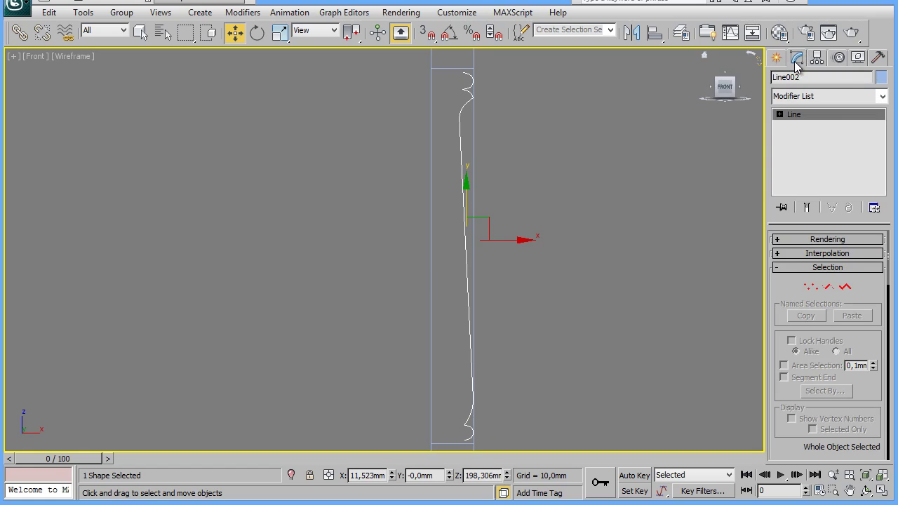
click(826, 94)
drag(883, 150, 895, 357)
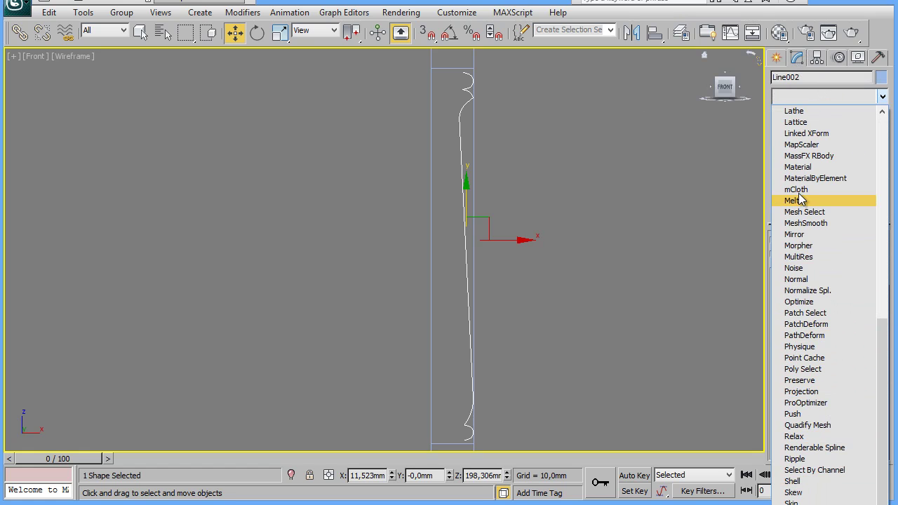
click(796, 112)
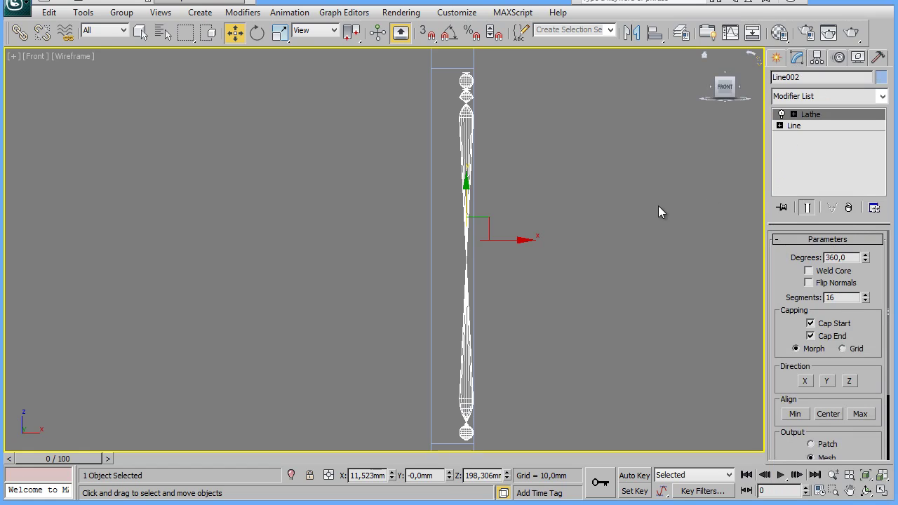
click(796, 413)
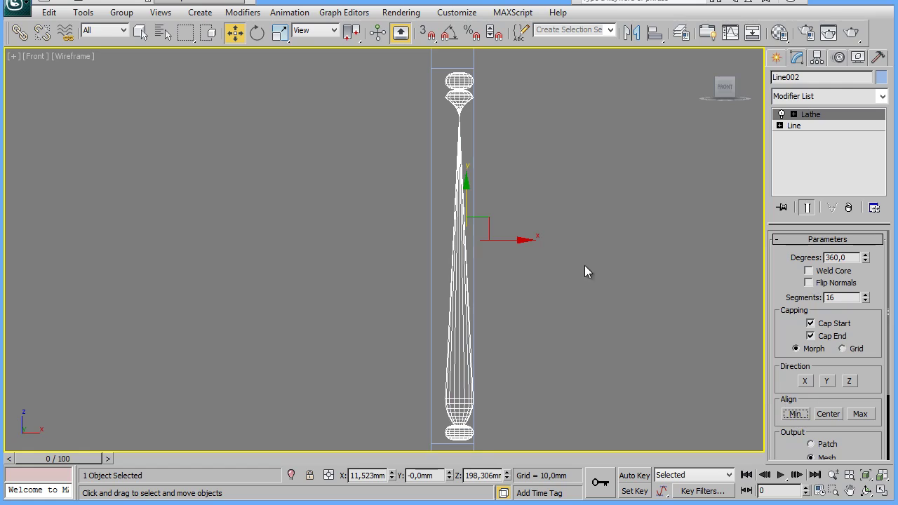
Move the Lathe axis slightly along X, to about 1.022 mm, to fill out the baluster.
click(793, 115)
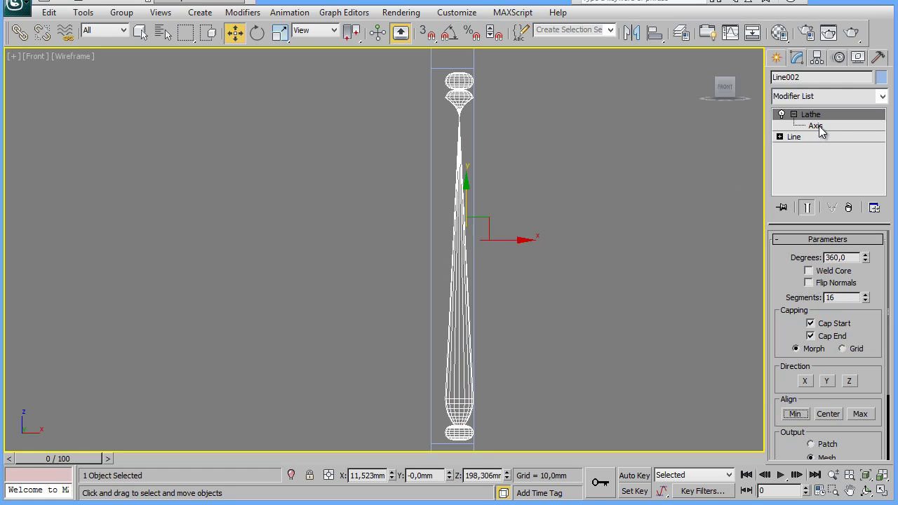
click(818, 125)
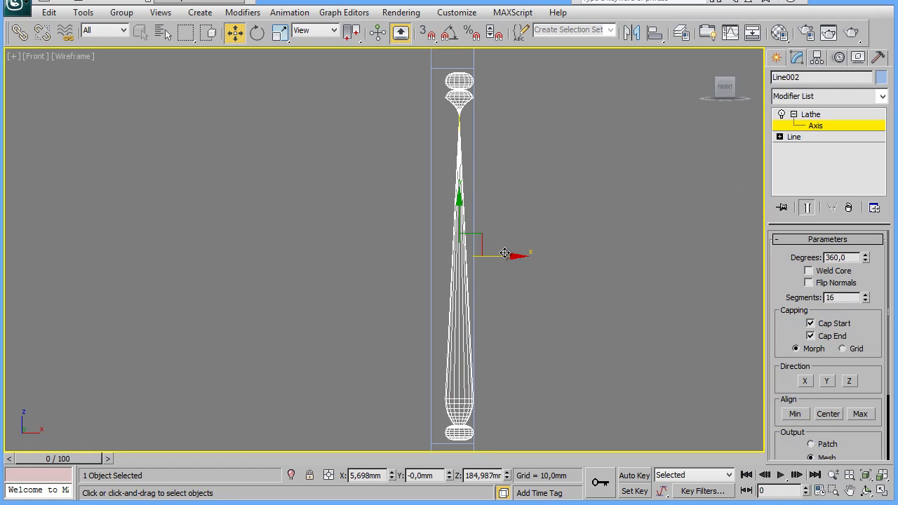
drag(504, 255, 498, 254)
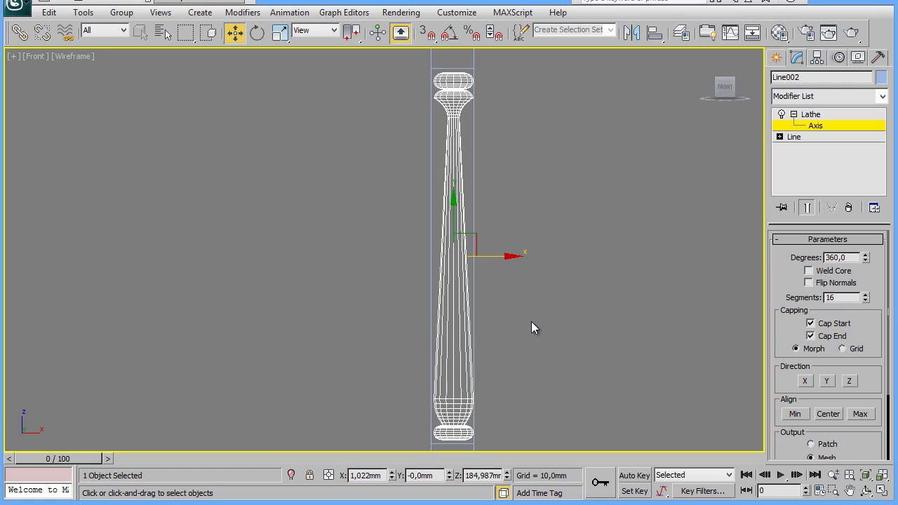
Pan and zoom the Front viewport to the column's top, with the home grid shown.
middle_drag(554, 249, 549, 355)
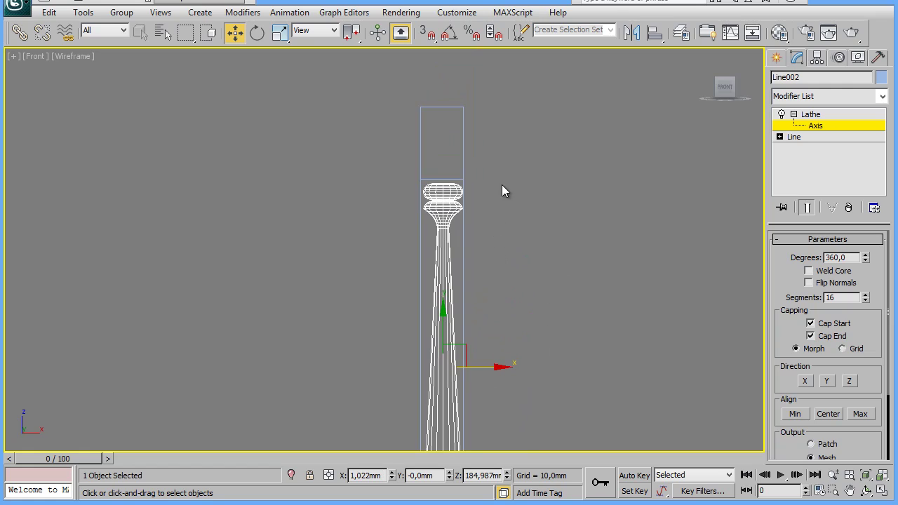
middle_drag(530, 242, 508, 217)
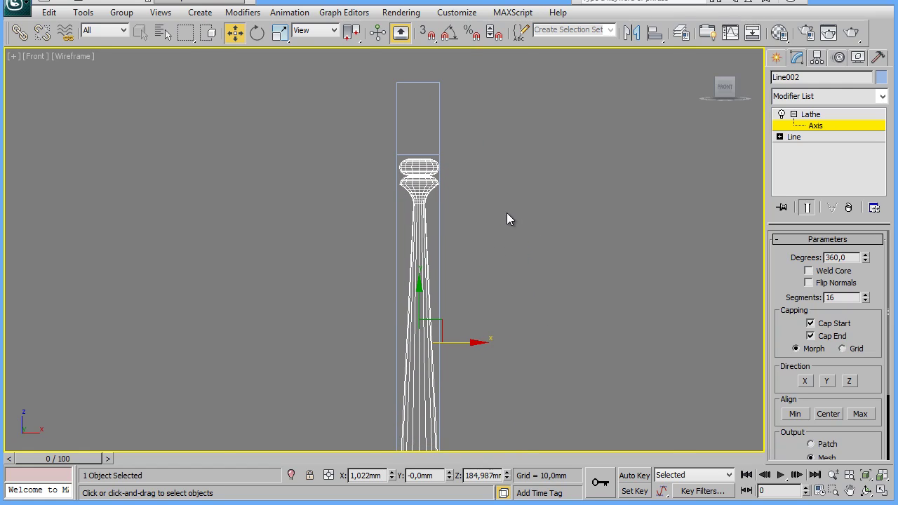
key(g)
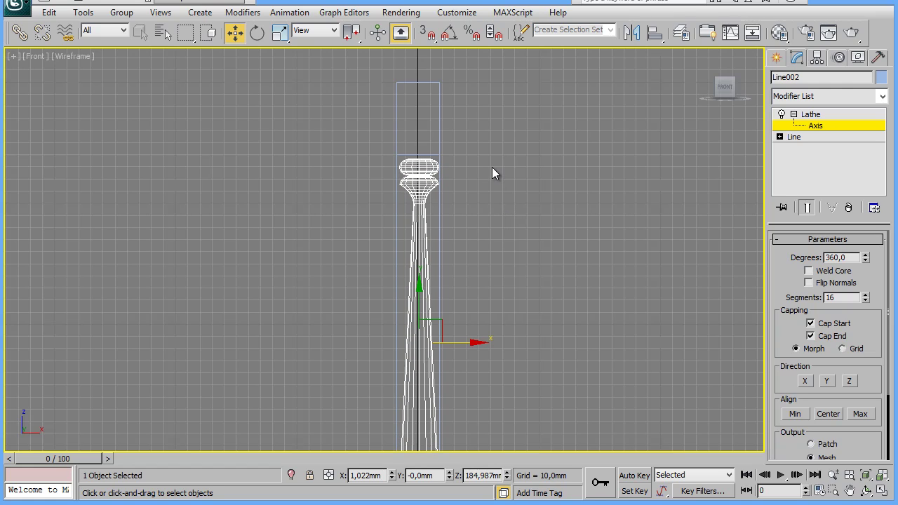
middle_drag(484, 159, 475, 280)
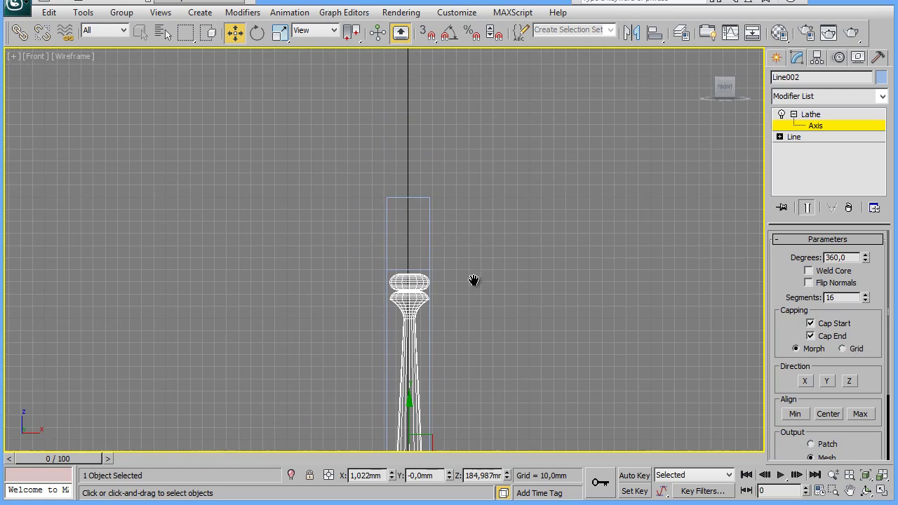
scroll(477, 286, up, 3)
drag(575, 248, 489, 196)
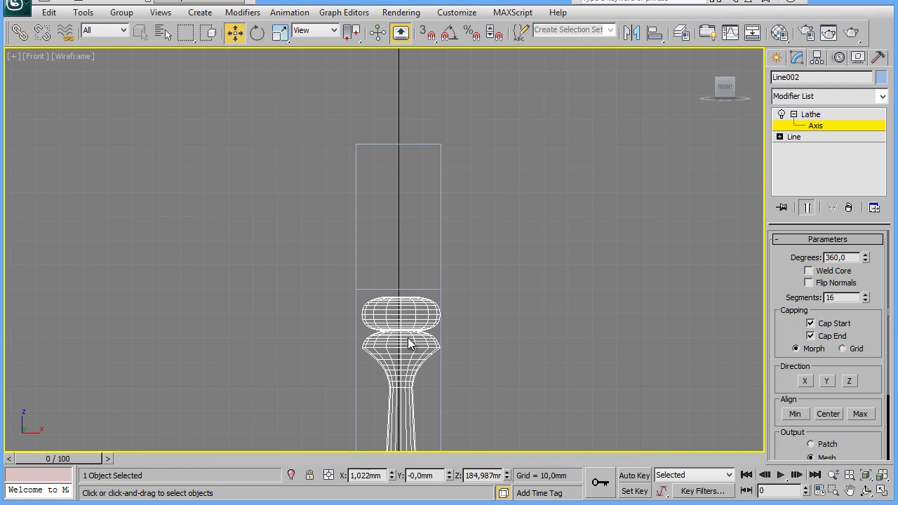
Align the baluster's centre to Box002's centre on X, Y and Z positions.
click(777, 57)
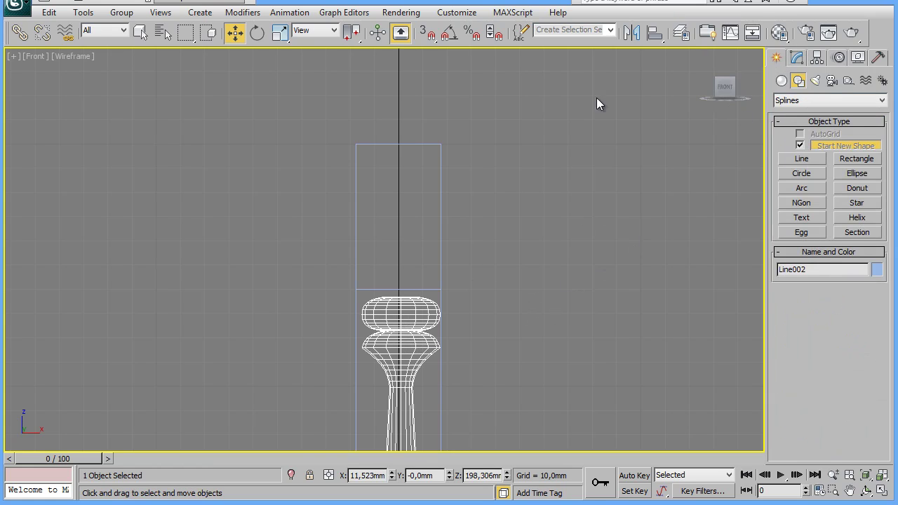
click(654, 35)
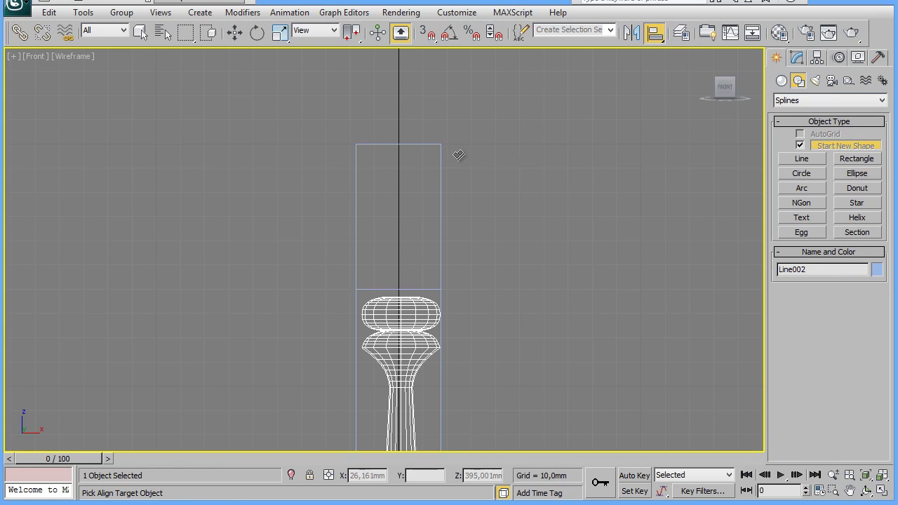
click(371, 289)
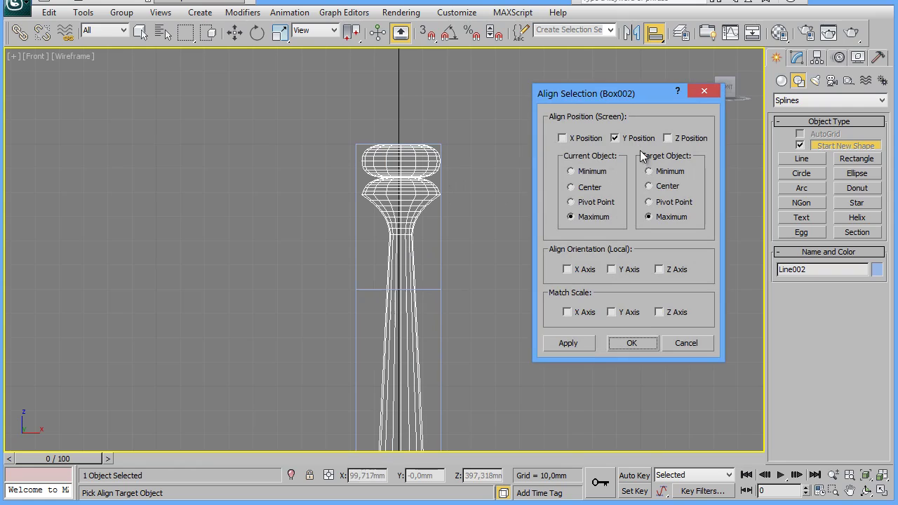
click(570, 186)
click(648, 186)
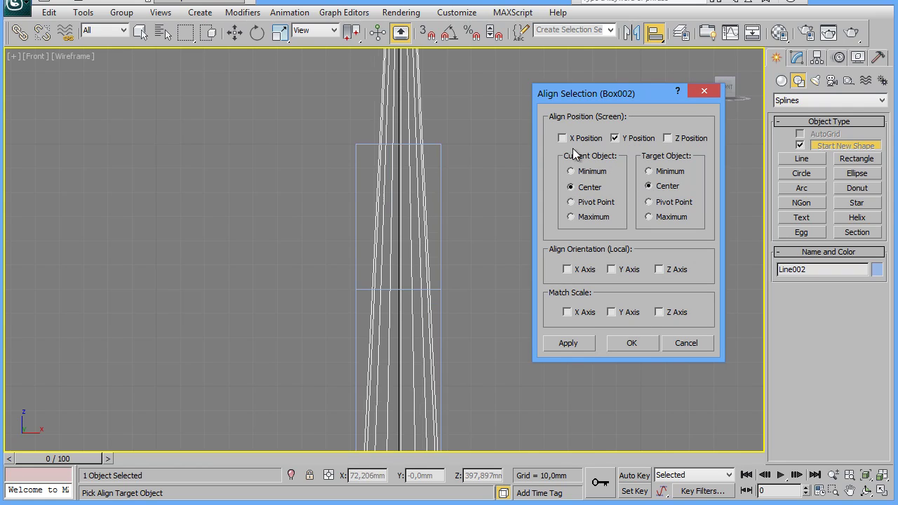
click(561, 138)
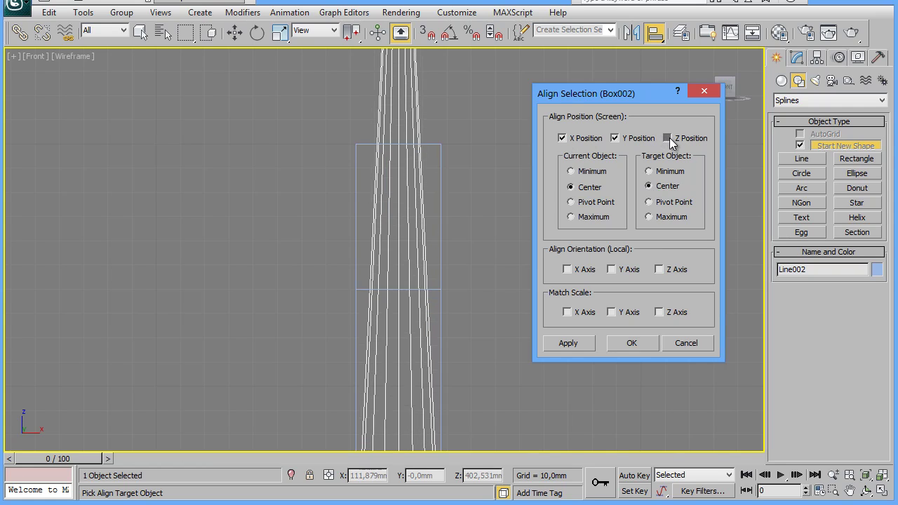
click(668, 137)
click(631, 343)
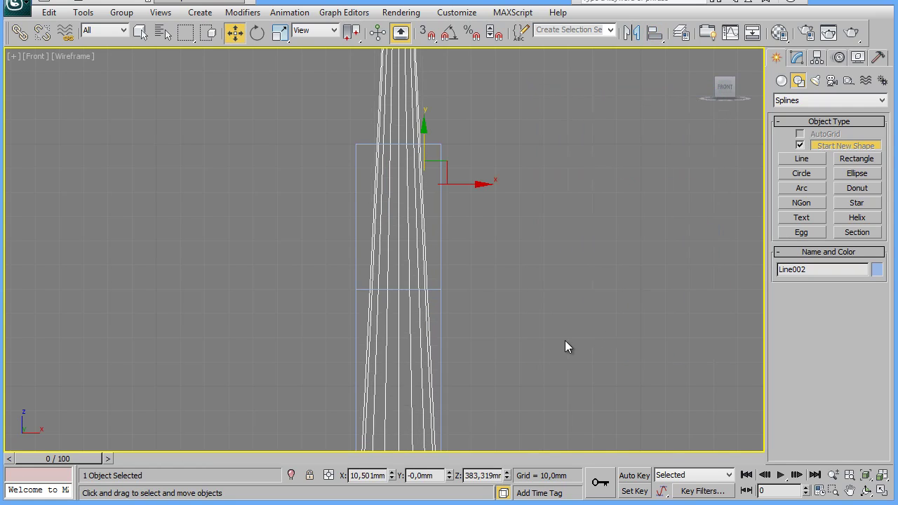
Drag the baluster down in the Front view to sit between the top and bottom blocks.
scroll(538, 328, down, 3)
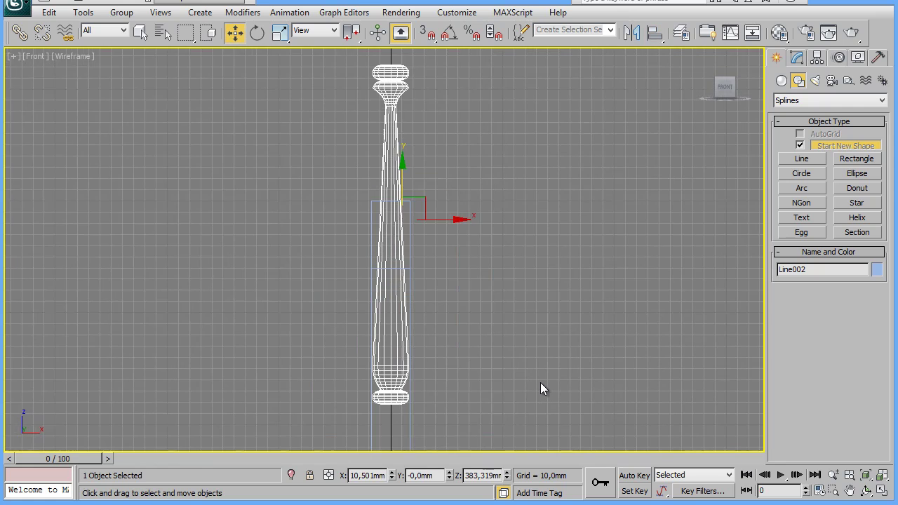
middle_drag(541, 258, 550, 306)
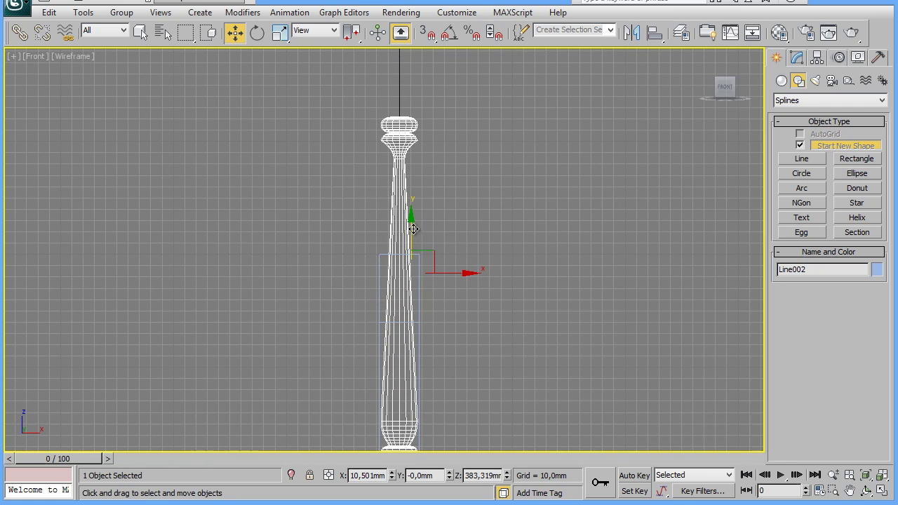
drag(410, 221, 411, 404)
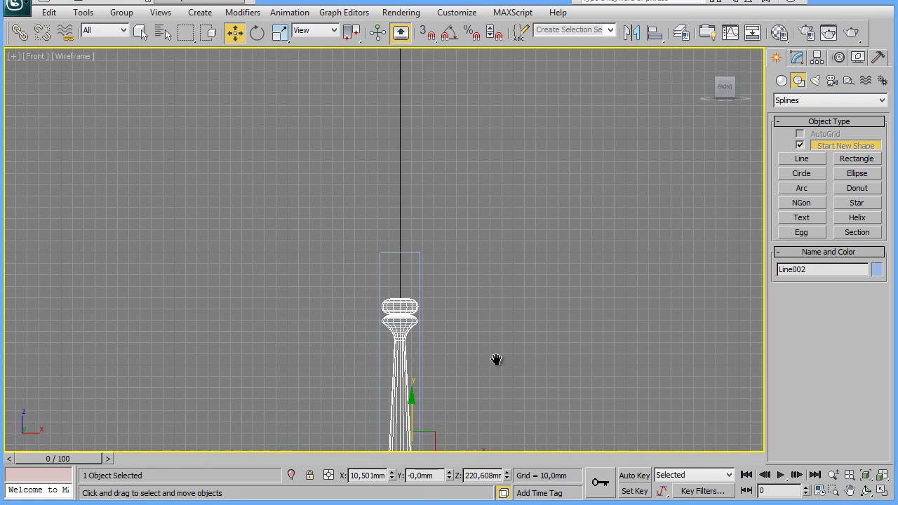
middle_drag(495, 361, 523, 129)
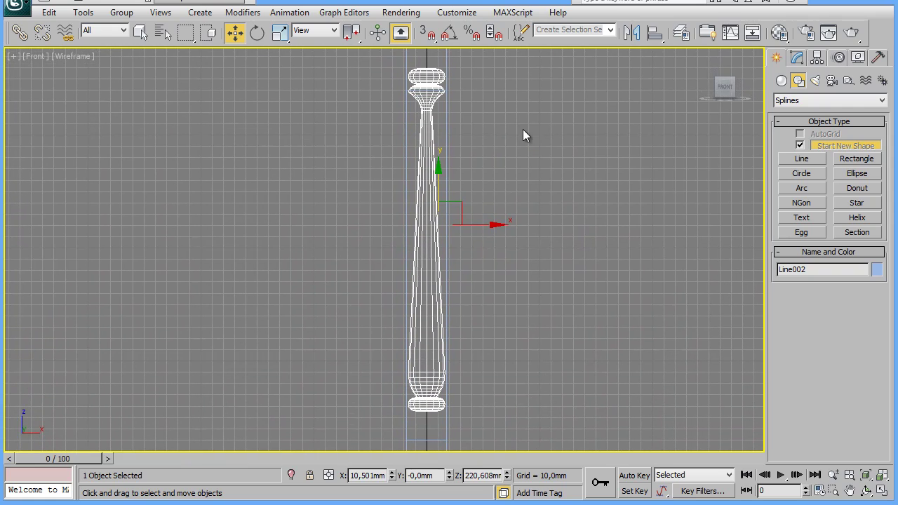
drag(435, 157, 440, 193)
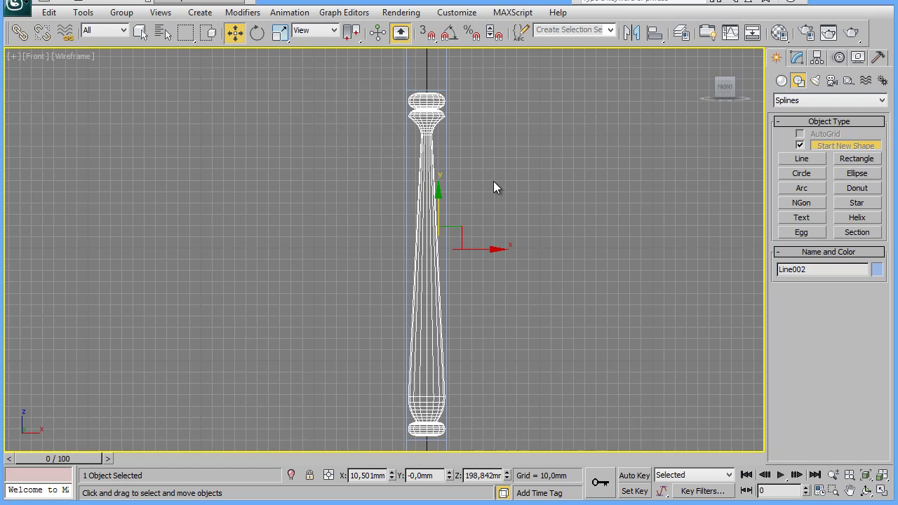
Zoom in on the baluster's top bulb in the Front view, then zoom back out.
scroll(493, 204, up, 5)
mouse_move(493, 206)
middle_down()
mouse_move(681, 89)
mouse_move(575, 271)
mouse_move(605, 446)
middle_up()
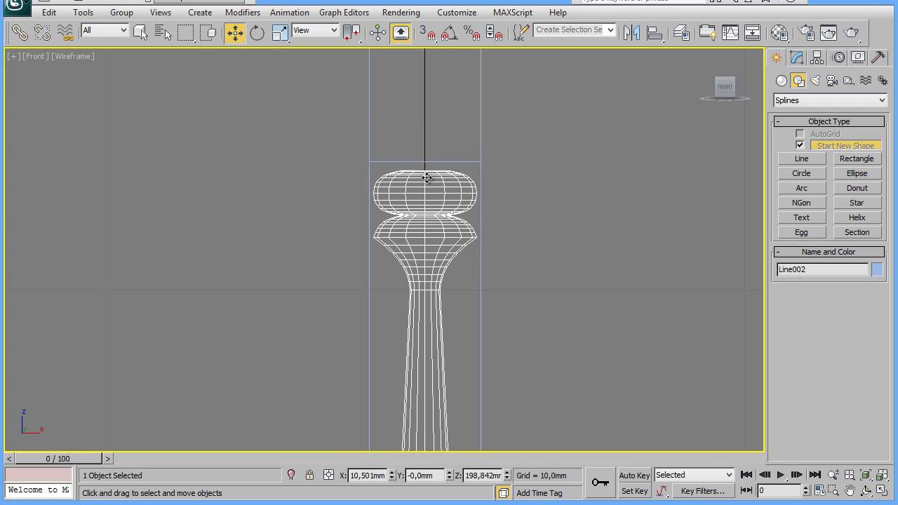
scroll(557, 224, down, 2)
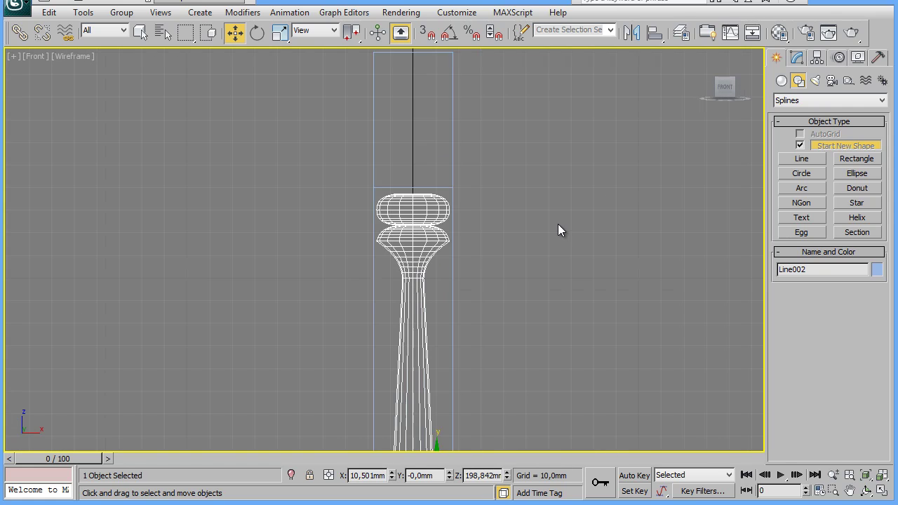
scroll(557, 224, down, 1)
scroll(558, 224, down, 2)
scroll(550, 228, down, 2)
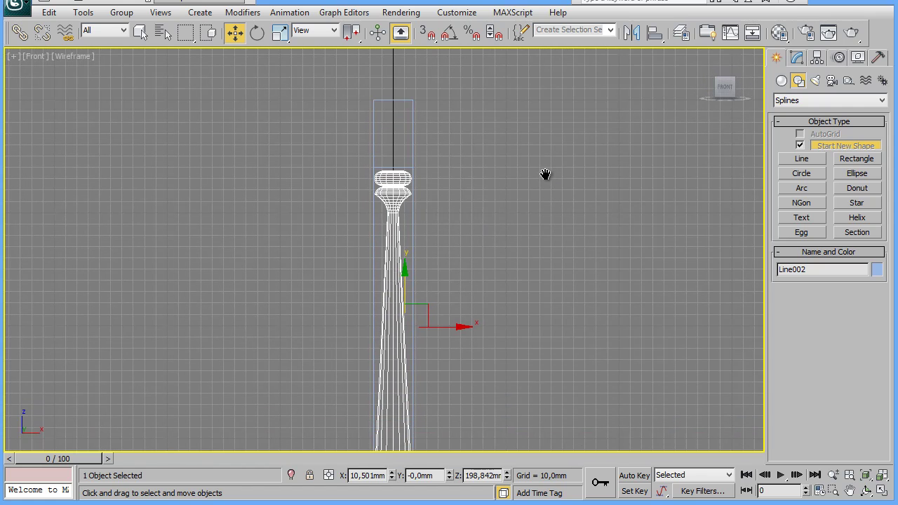
scroll(455, 211, down, 1)
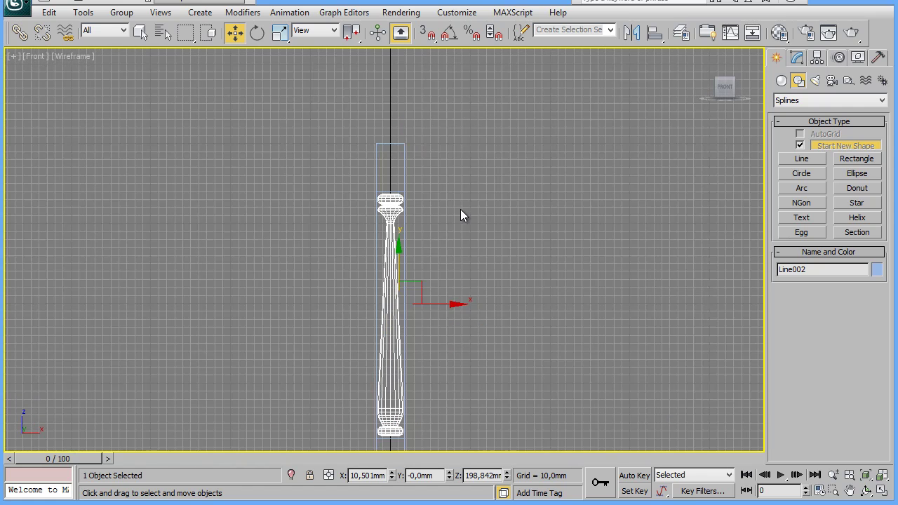
Maximize the Perspective view and orbit to face the baluster straight on.
key(alt+w)
right_click(658, 353)
key(alt+w)
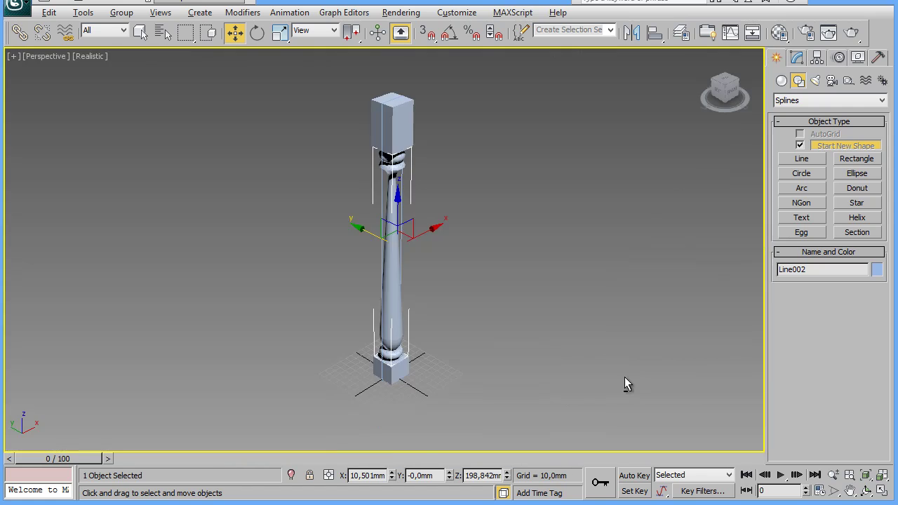
alt+middle_drag(531, 355, 541, 310)
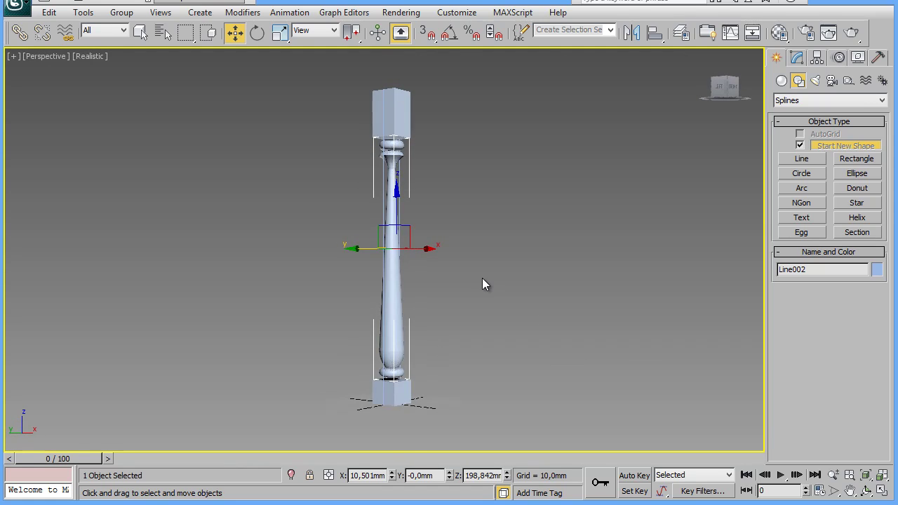
scroll(508, 254, up, 3)
scroll(509, 253, down, 1)
scroll(510, 253, down, 2)
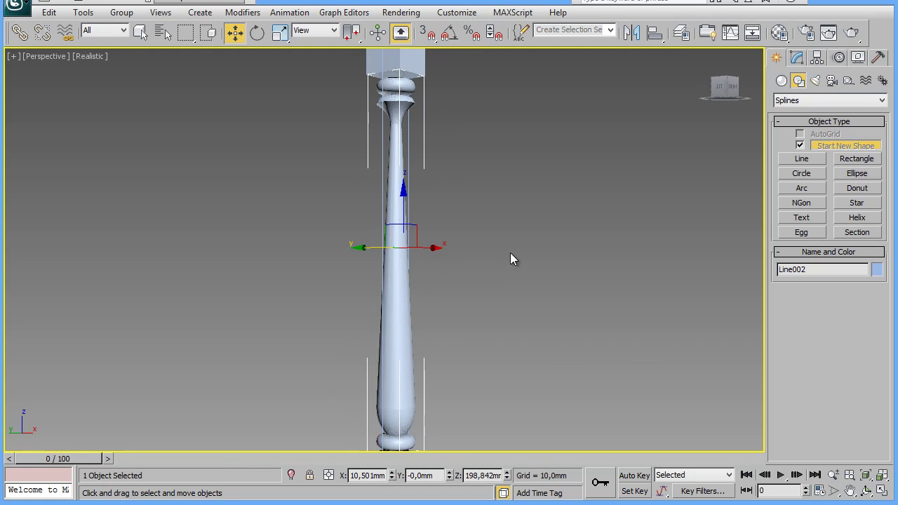
Orbit from above and zoom in on the rings below the top block.
mouse_move(510, 255)
alt+middle_down()
mouse_move(519, 304)
mouse_move(603, 310)
mouse_move(625, 275)
mouse_move(541, 268)
mouse_move(499, 298)
mouse_move(538, 315)
alt+middle_up()
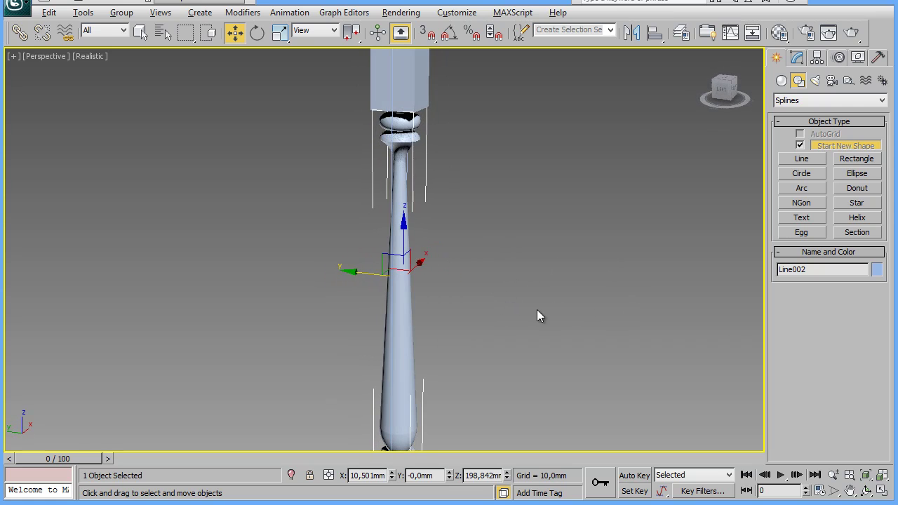
key(z)
mouse_move(450, 285)
alt+middle_down()
mouse_move(476, 239)
mouse_move(483, 250)
mouse_move(453, 264)
alt+middle_up()
alt+middle_drag(477, 194, 461, 296)
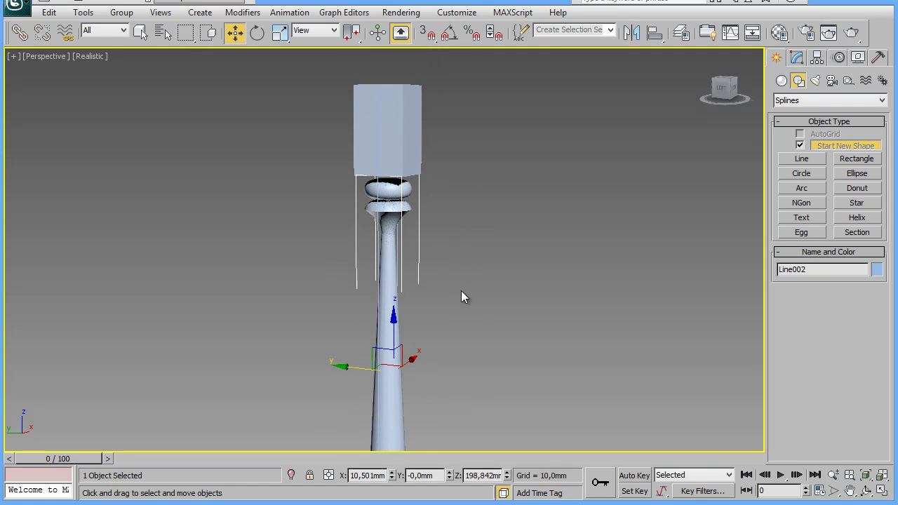
scroll(473, 315, up, 1)
scroll(537, 236, up, 3)
middle_drag(537, 237, 519, 285)
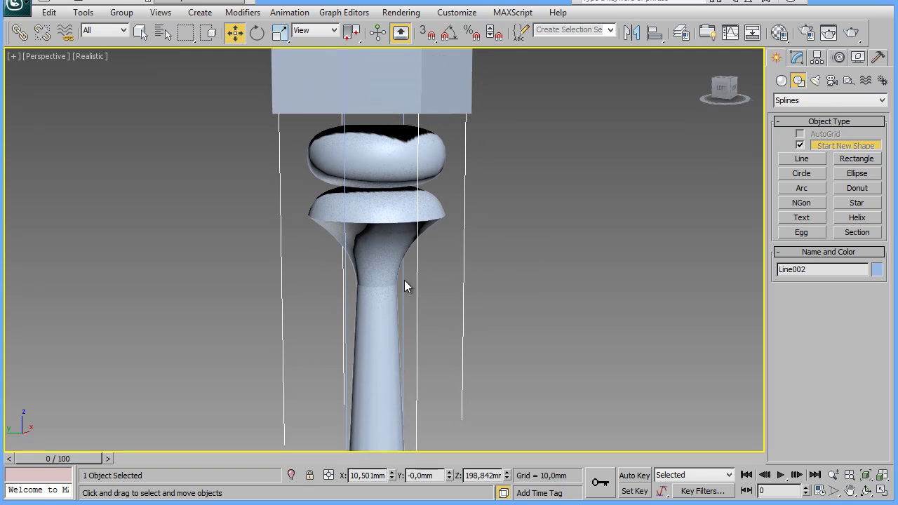
Restore the four views and enter Vertex level on Line002's profile spline beneath the Lathe.
key(alt+w)
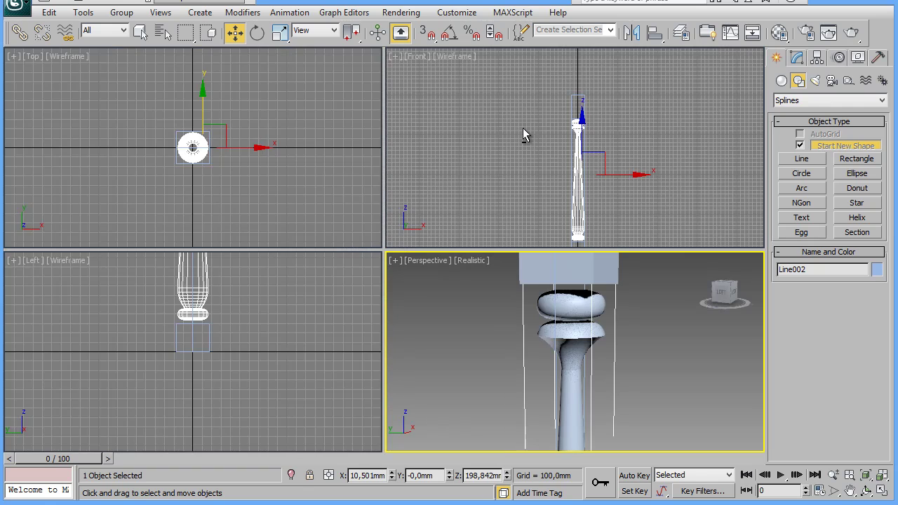
scroll(613, 201, up, 2)
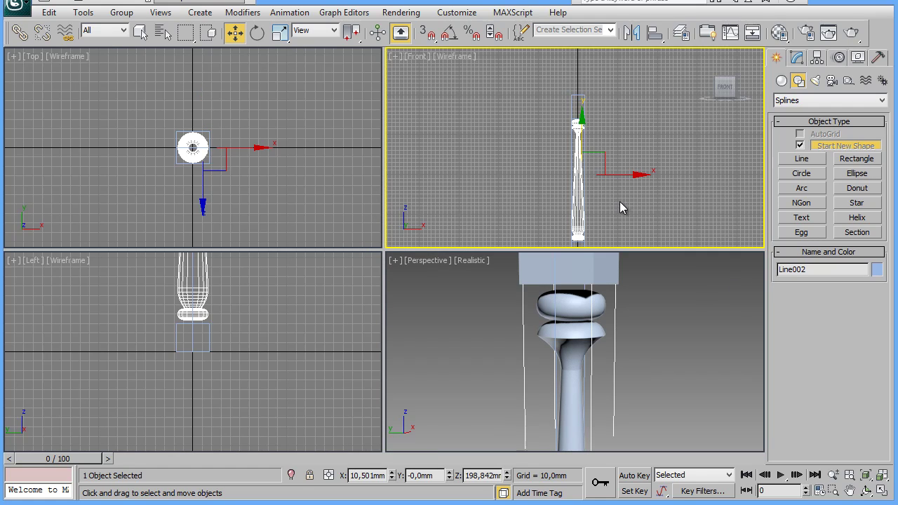
scroll(619, 201, up, 2)
scroll(634, 199, up, 3)
middle_drag(705, 143, 647, 170)
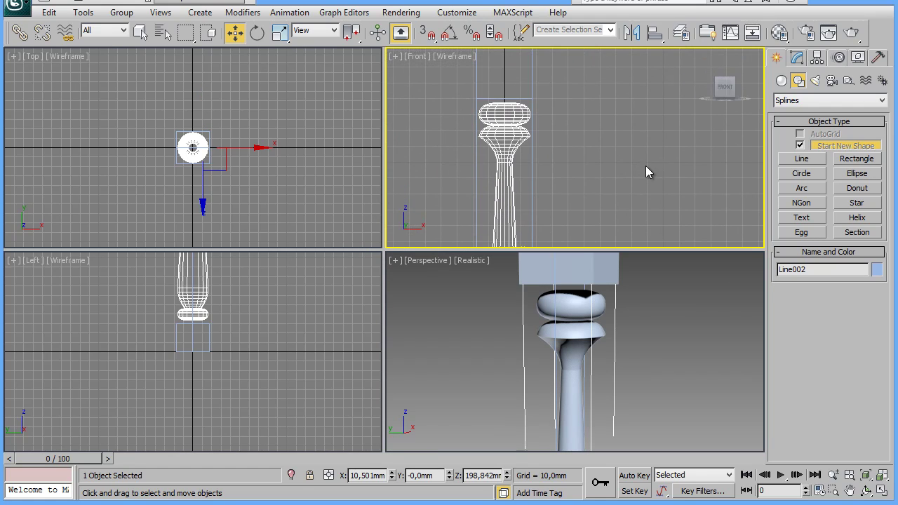
click(796, 59)
click(779, 137)
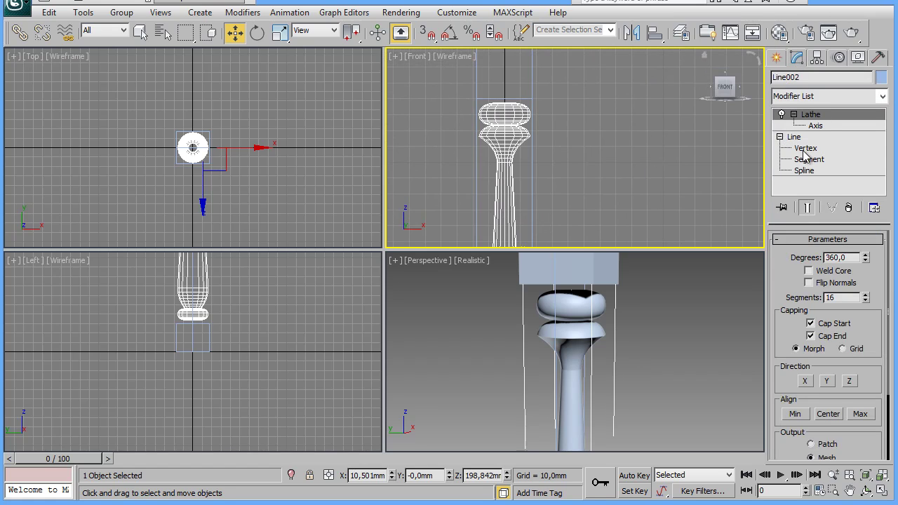
click(805, 148)
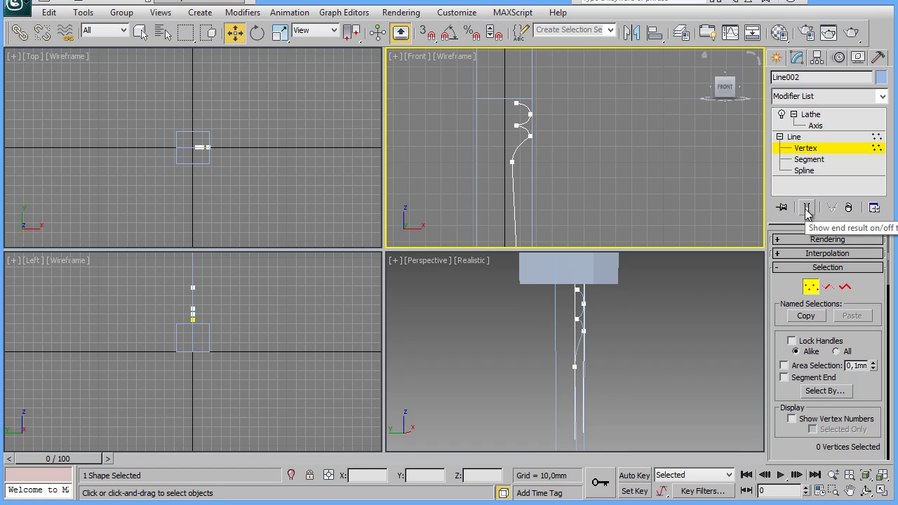
With Show End Result on, push the vertex below the top bulb slightly outward along X.
click(806, 207)
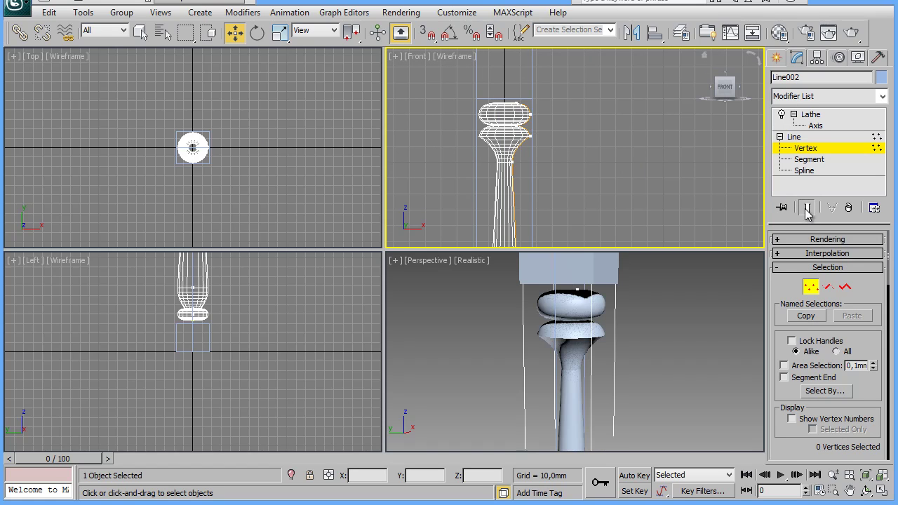
click(514, 160)
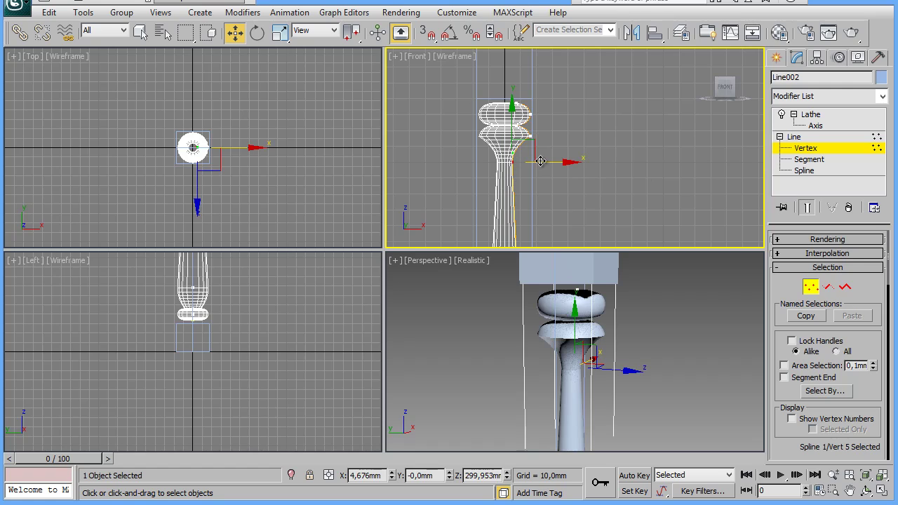
drag(540, 160, 547, 162)
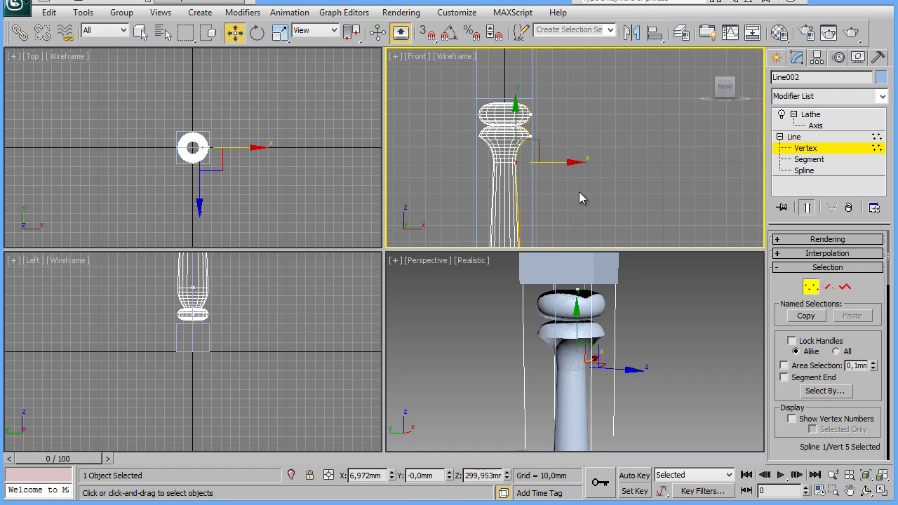
scroll(579, 191, up, 2)
scroll(533, 143, up, 1)
scroll(551, 150, up, 2)
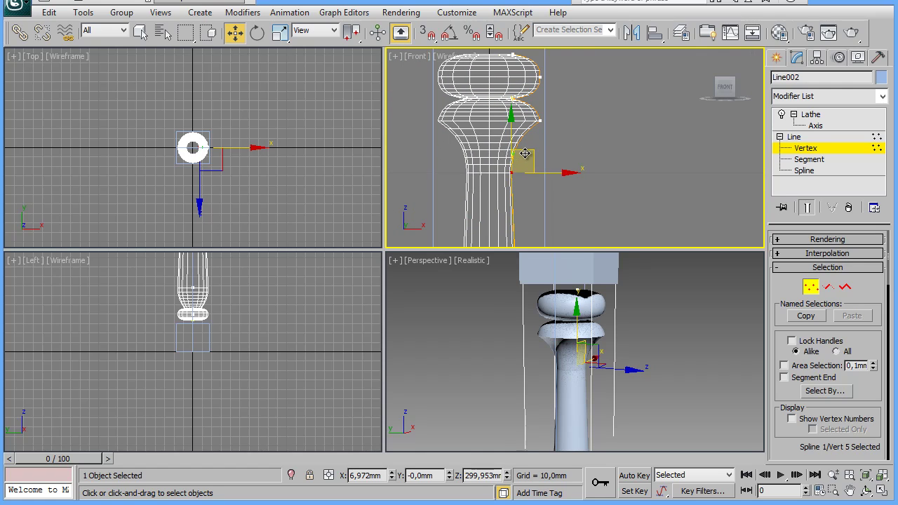
scroll(588, 187, up, 1)
scroll(588, 187, up, 1)
mouse_move(479, 159)
middle_down()
mouse_move(604, 135)
mouse_move(673, 145)
middle_up()
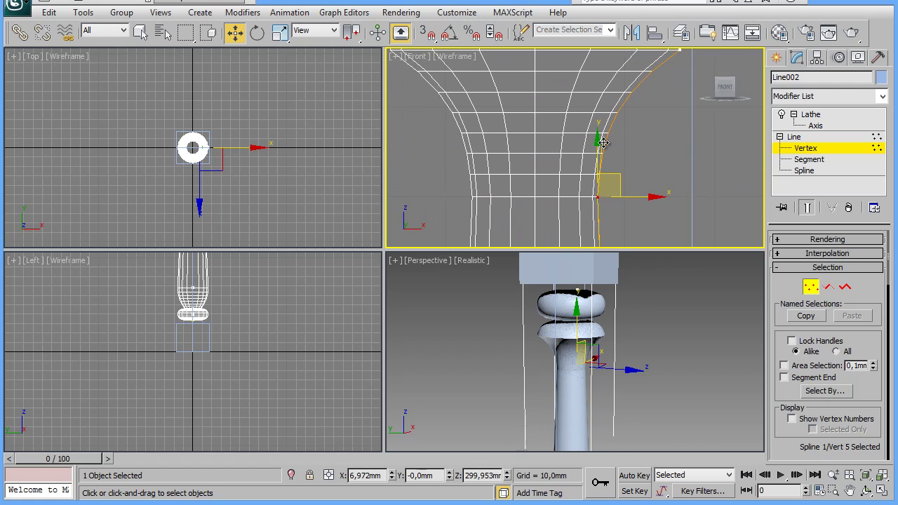
drag(600, 142, 597, 144)
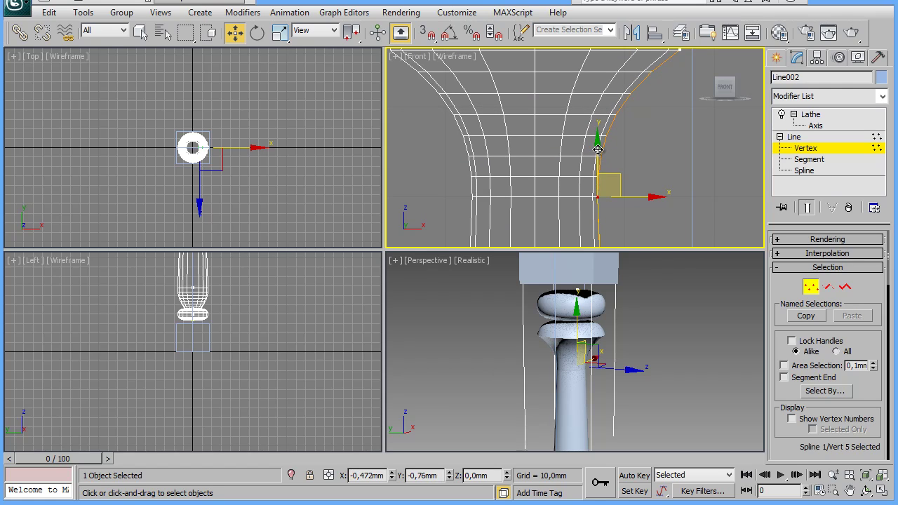
Inspect the reshaped neck in a maximized Perspective view, then restore the four views.
right_click(662, 339)
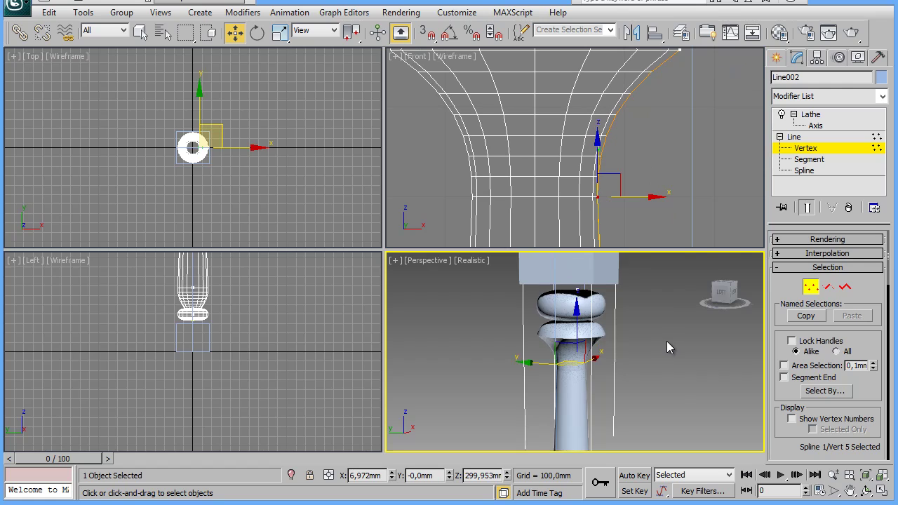
scroll(666, 340, down, 5)
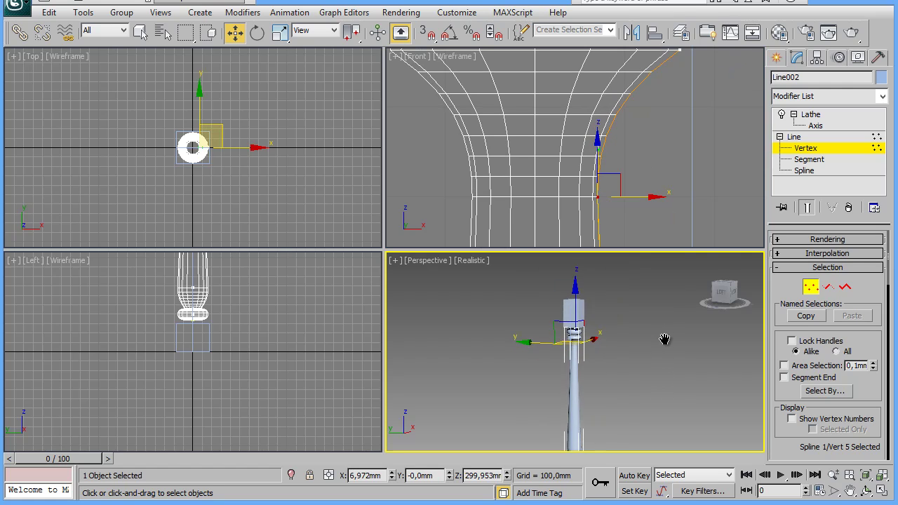
scroll(656, 330, up, 3)
key(alt+w)
mouse_move(573, 307)
alt+middle_down()
mouse_move(530, 330)
mouse_move(479, 330)
mouse_move(511, 330)
alt+middle_up()
key(alt+w)
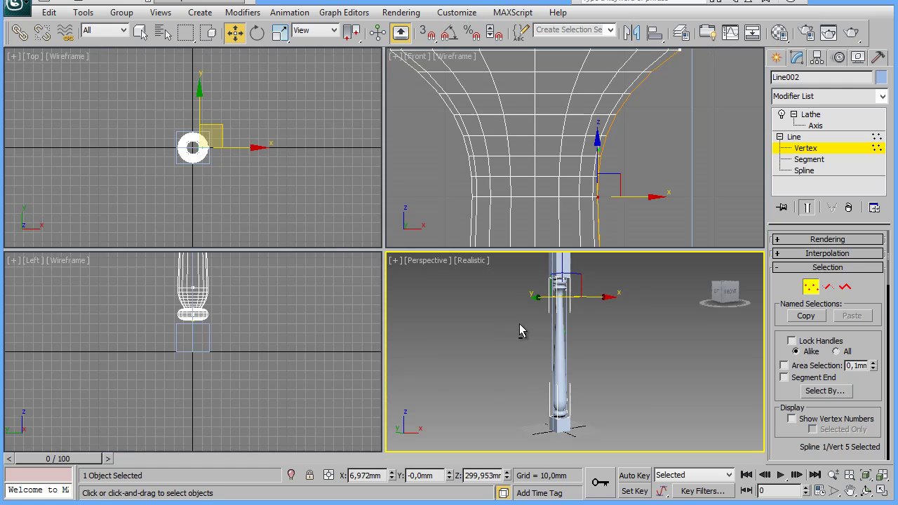
Lower profile vertex 4, just above the bottom bulb, along Y to reshape the lower curve.
key(z)
key(z)
click(648, 220)
key(z)
scroll(648, 218, up, 2)
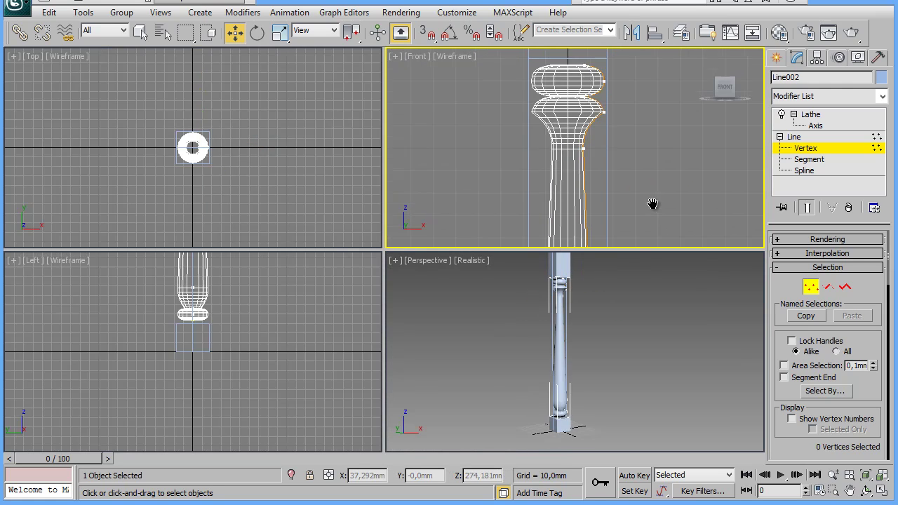
scroll(653, 203, up, 2)
scroll(639, 117, up, 1)
scroll(653, 181, up, 1)
scroll(673, 133, down, 1)
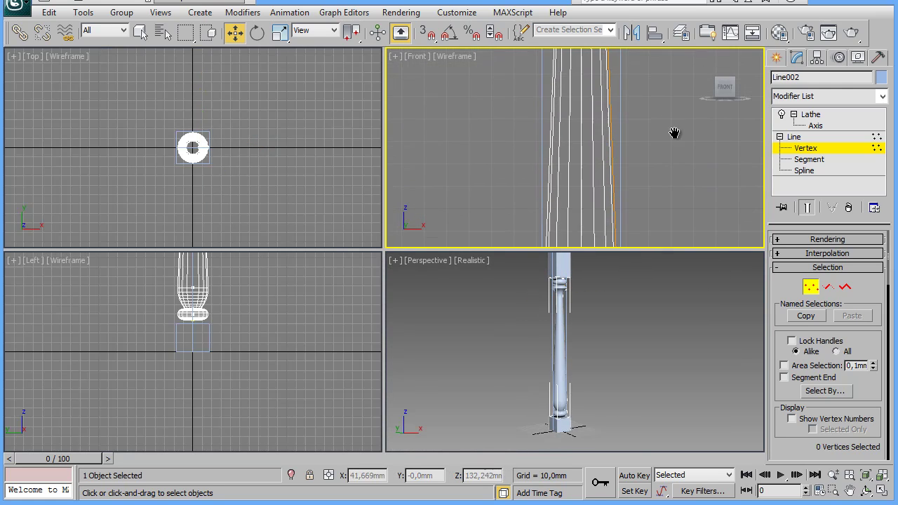
scroll(663, 195, down, 1)
scroll(670, 145, down, 2)
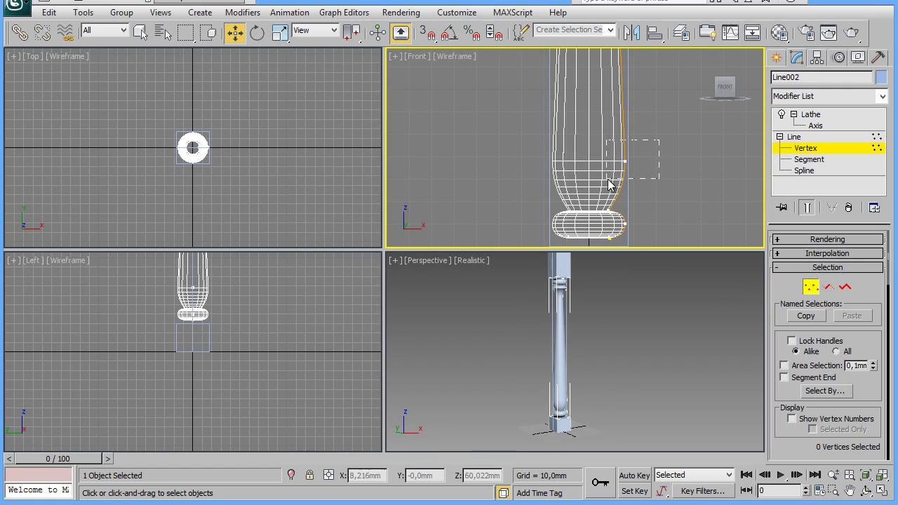
click(624, 161)
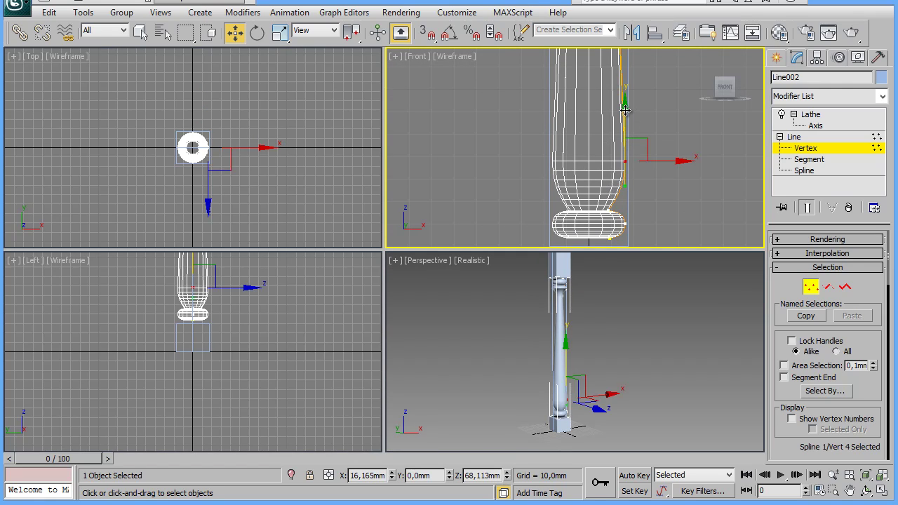
drag(625, 110, 629, 117)
drag(629, 117, 631, 128)
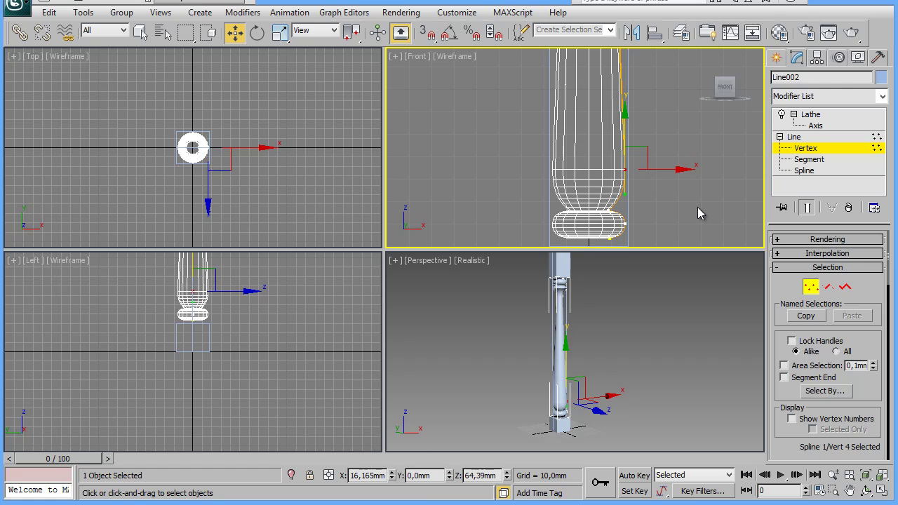
Review the reshaped profile in the maximized Front view, then leave vertex editing for Create > Shapes.
key(alt+w)
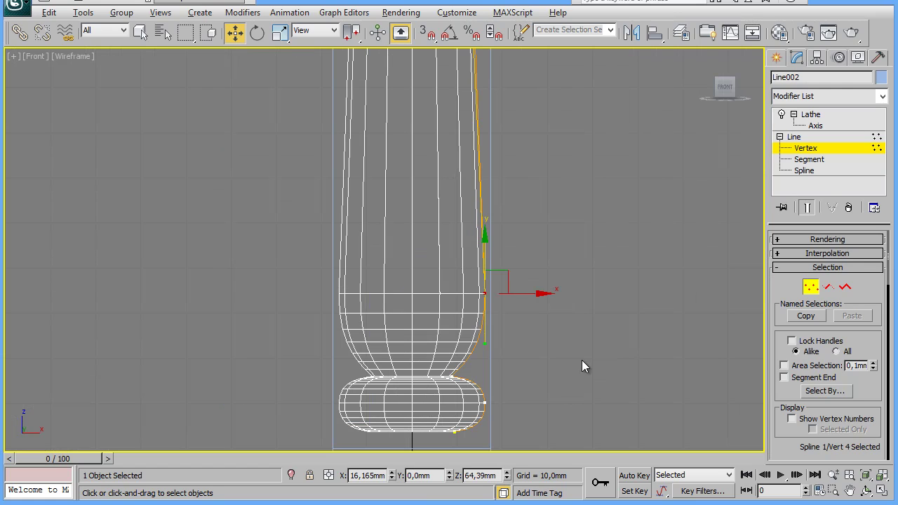
right_click(592, 339)
mouse_move(652, 216)
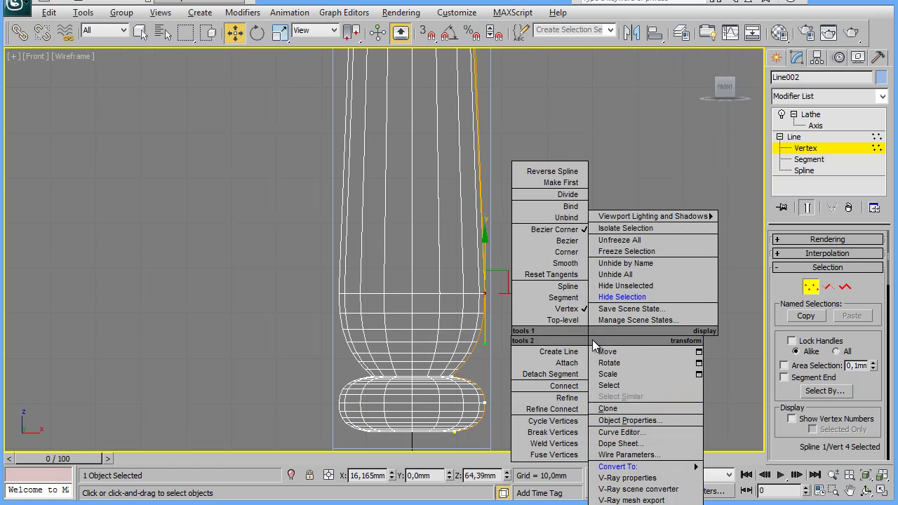
click(658, 171)
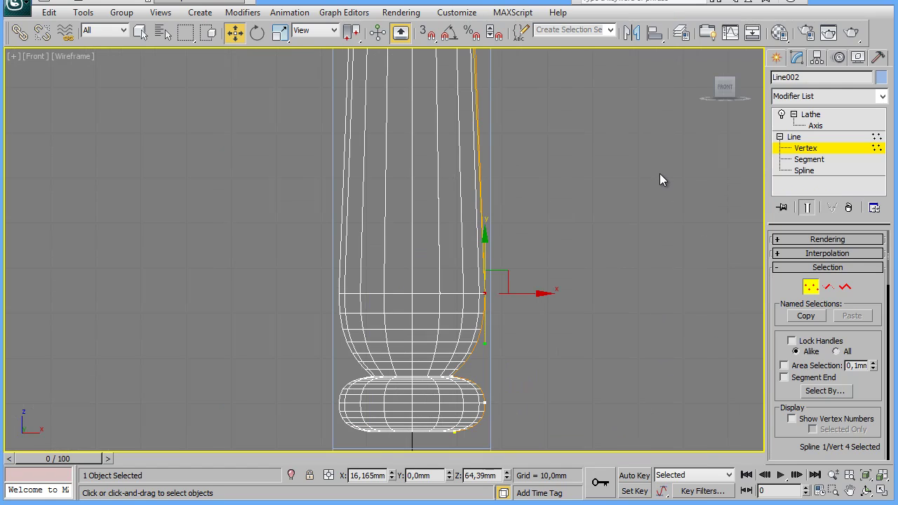
key(alt+w)
right_click(640, 342)
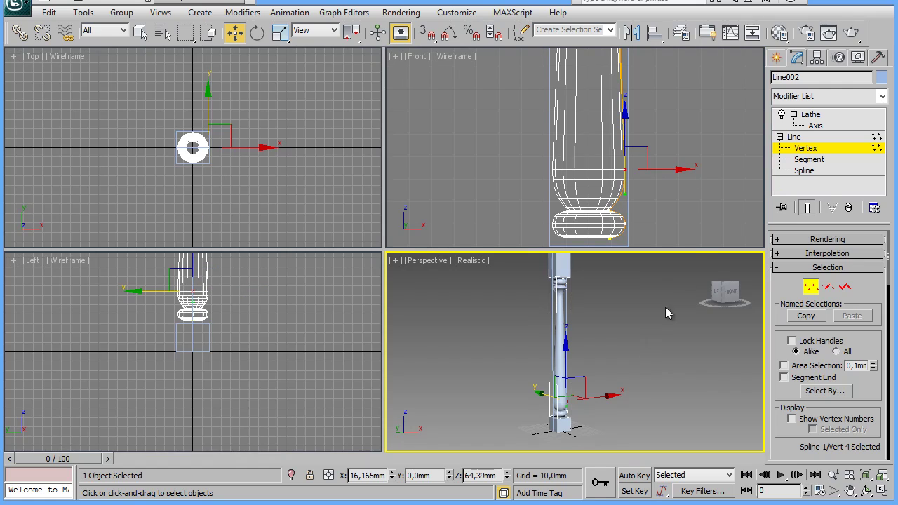
click(775, 59)
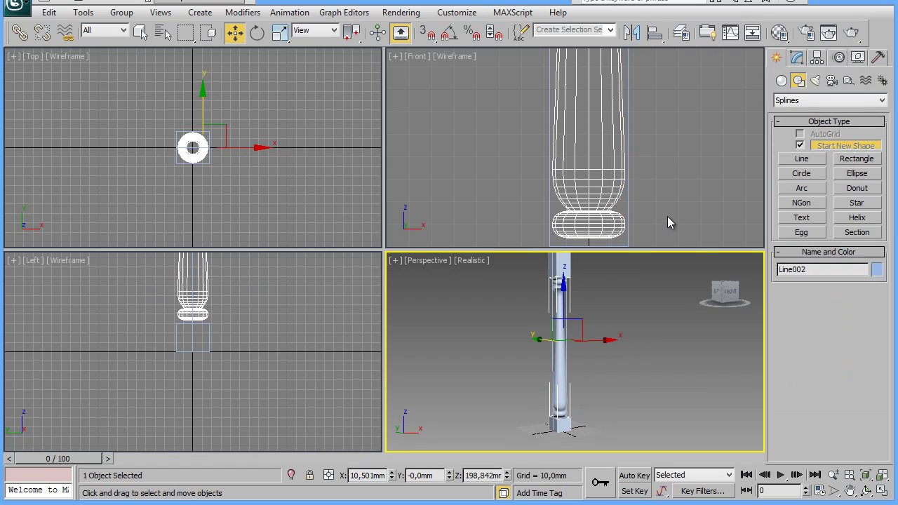
Maximize the Front view, fit the whole baluster in it, and hide the grid.
right_click(677, 179)
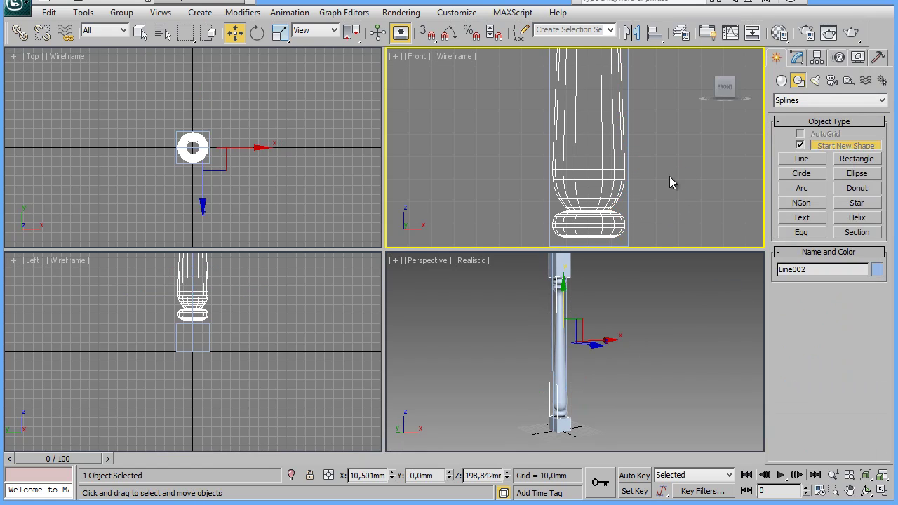
click(629, 200)
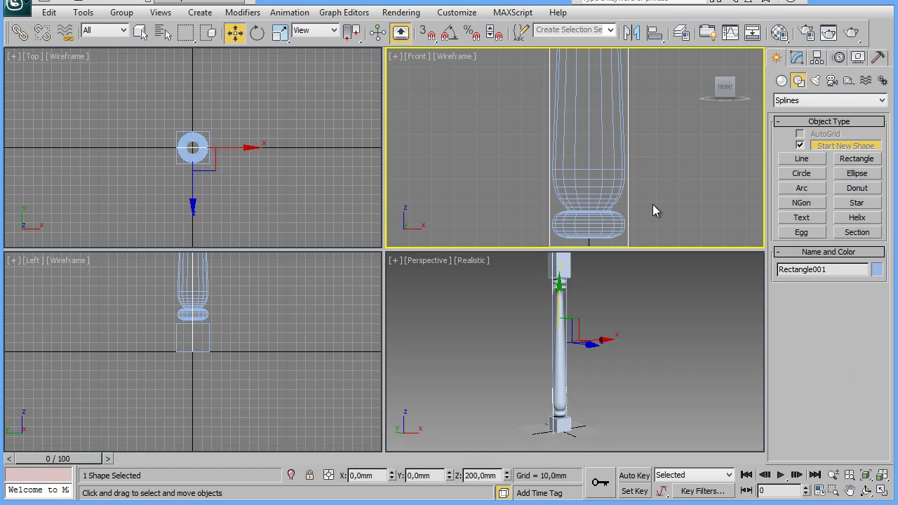
click(652, 204)
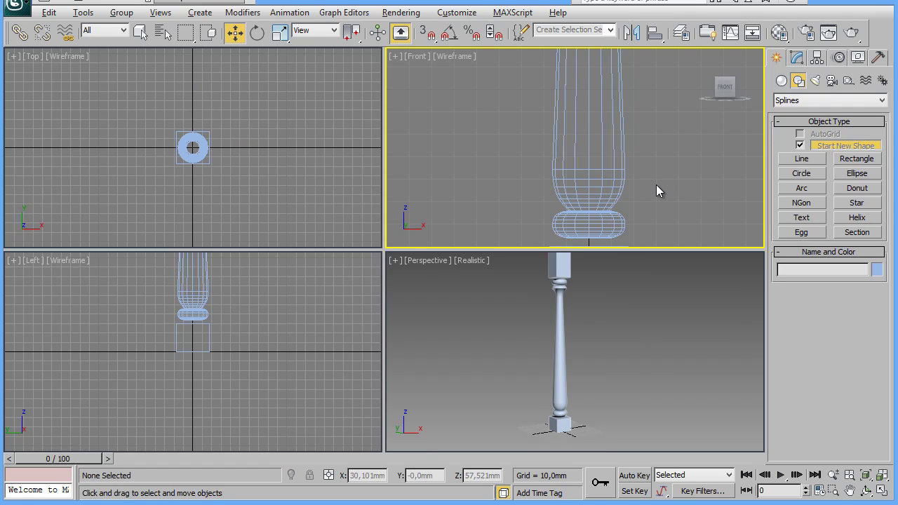
key(alt+w)
scroll(560, 261, down, 3)
scroll(563, 300, down, 1)
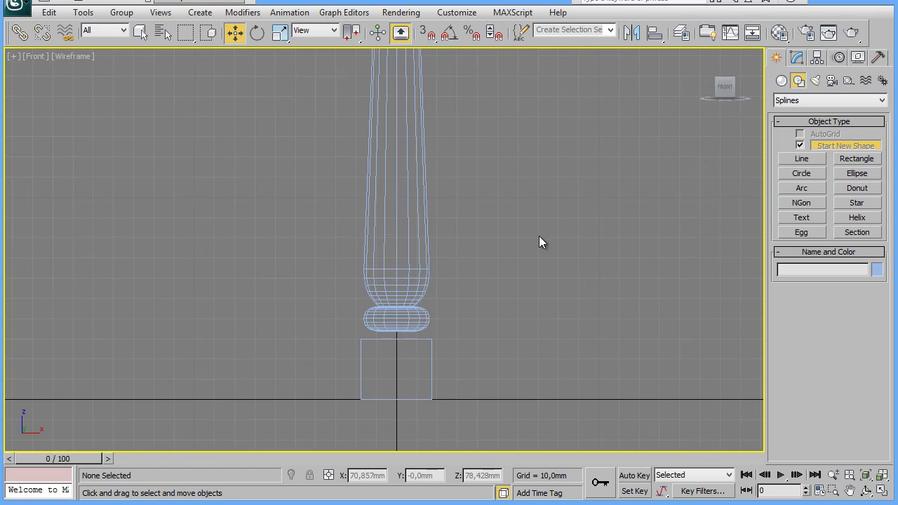
scroll(537, 243, down, 1)
scroll(537, 316, down, 1)
scroll(539, 306, down, 1)
mouse_move(526, 245)
middle_down()
mouse_move(514, 249)
mouse_move(522, 278)
middle_up()
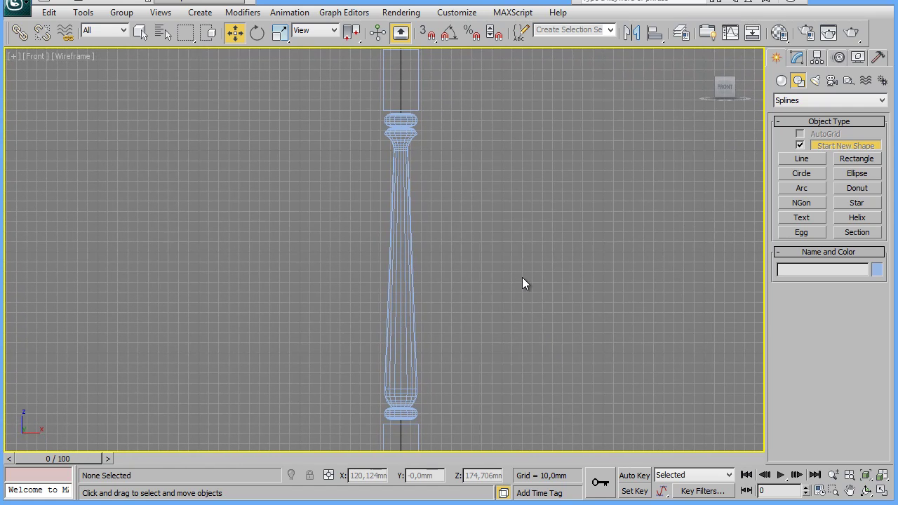
key(g)
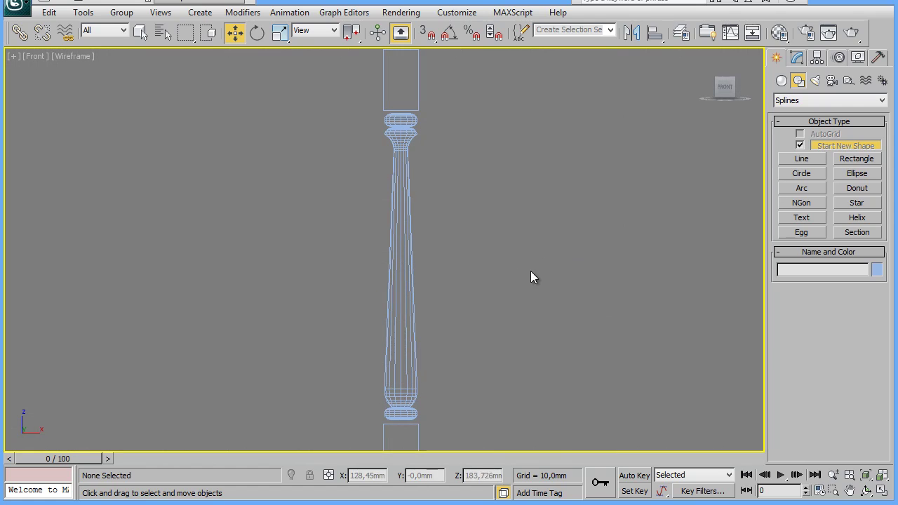
Convert the baluster Line002 to an Editable Poly.
click(411, 248)
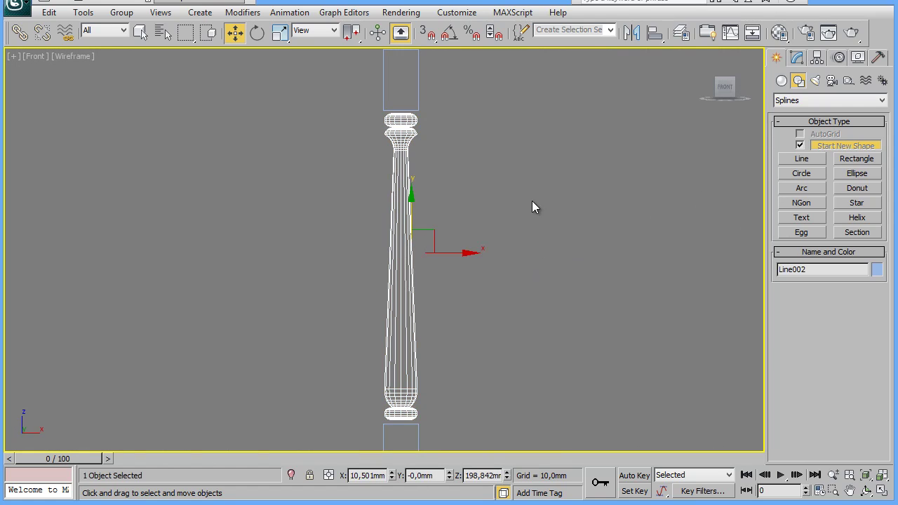
click(797, 61)
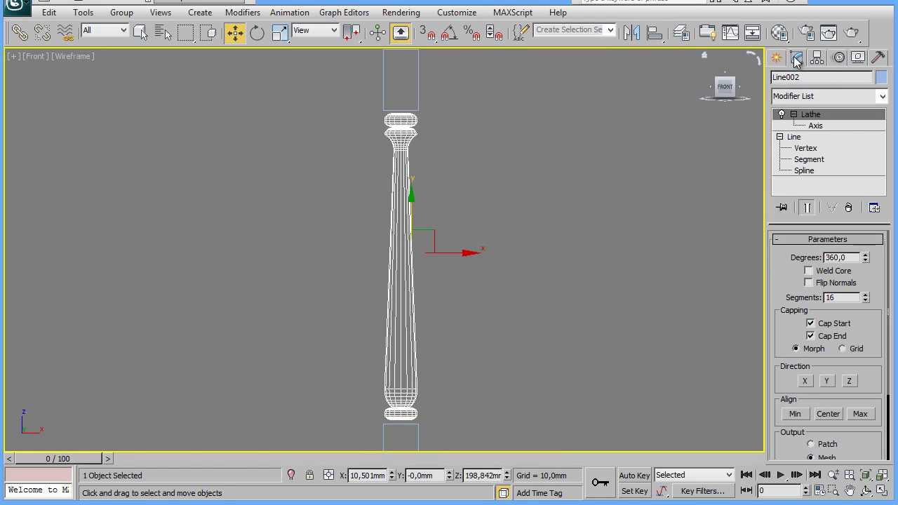
right_click(393, 321)
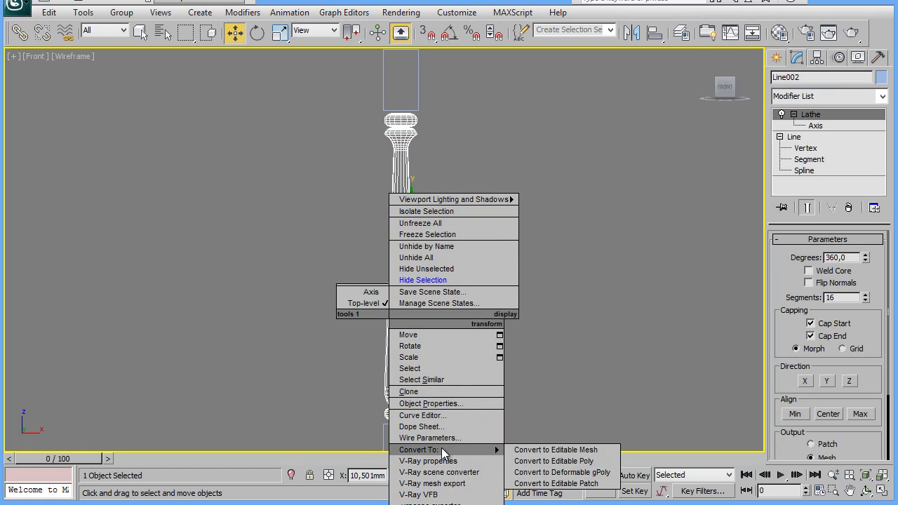
click(570, 461)
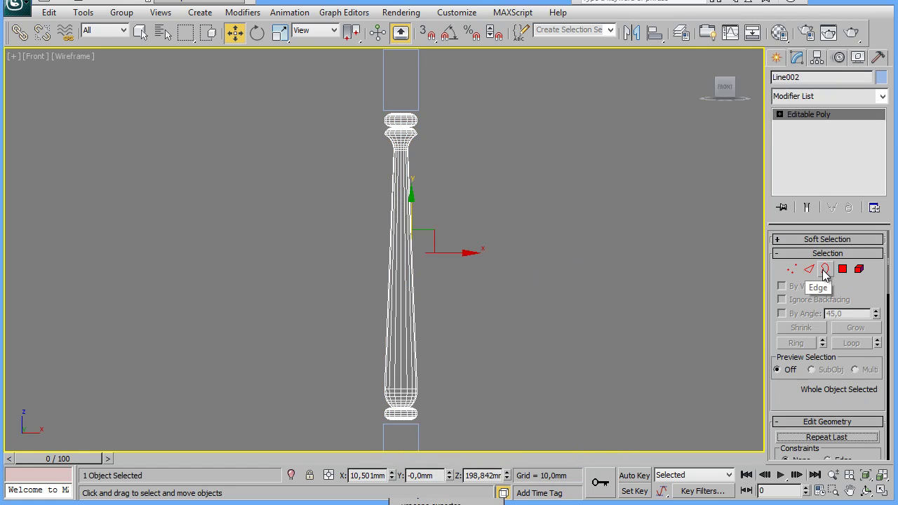
Attach the top and bottom square blocks to the baluster mesh and enter Polygon level.
drag(795, 394, 792, 214)
click(791, 340)
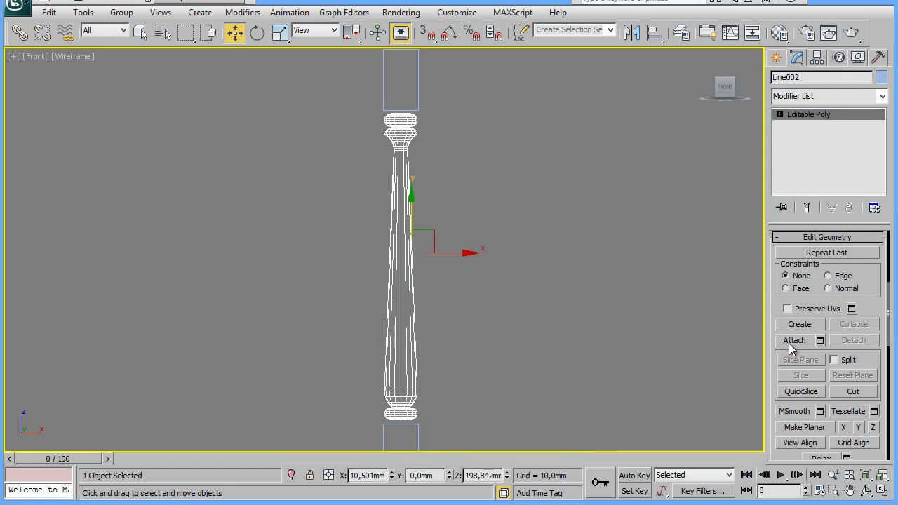
click(417, 96)
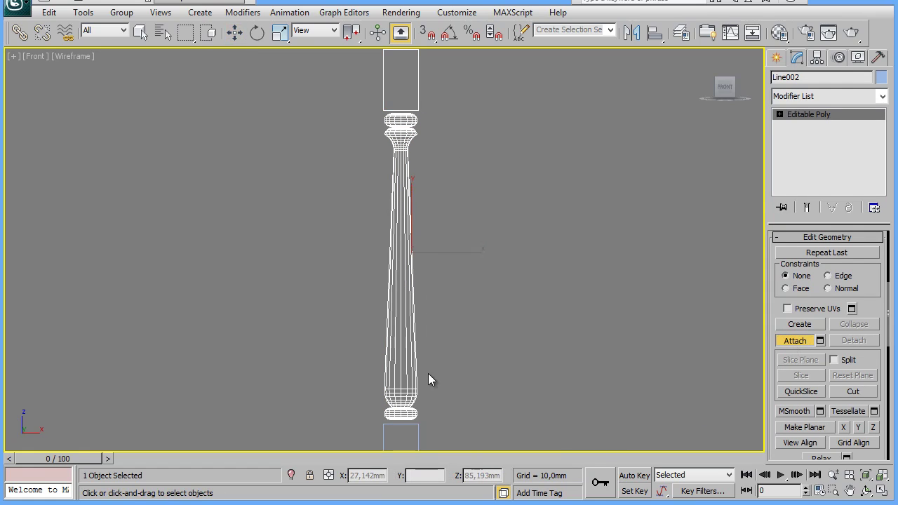
click(418, 429)
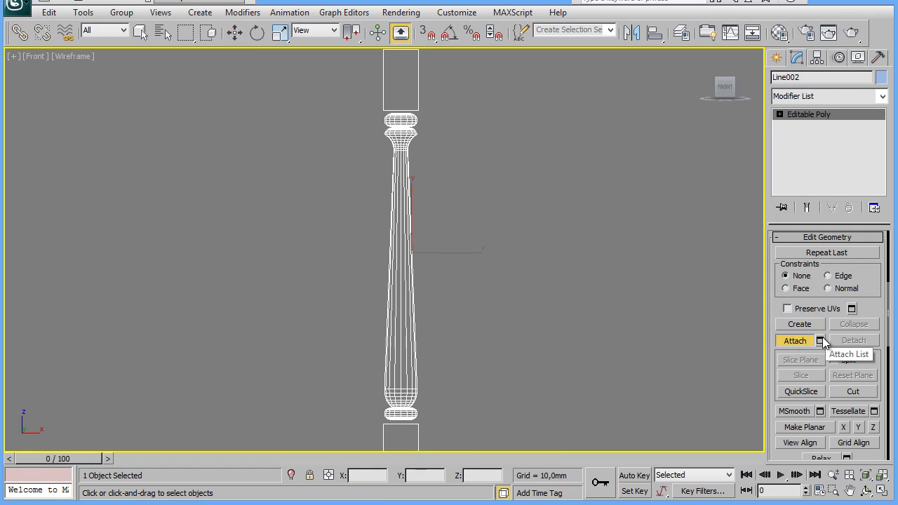
right_click(603, 322)
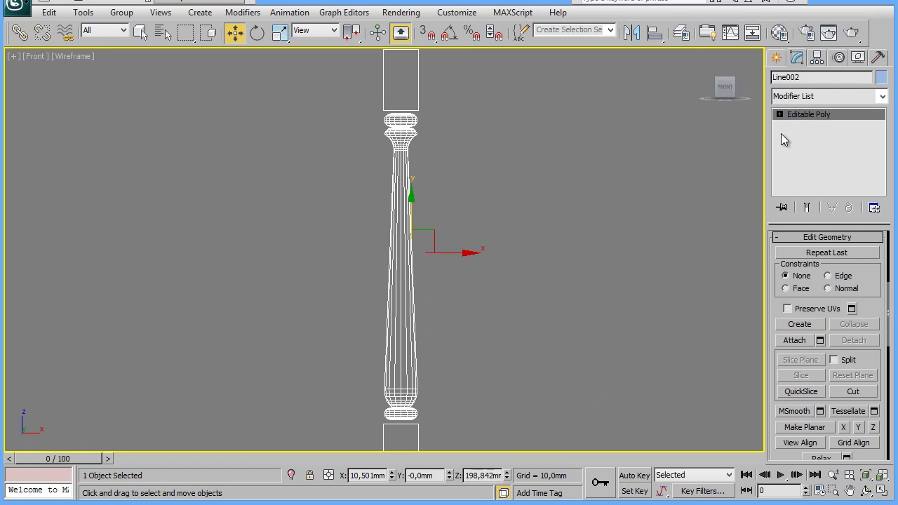
click(779, 114)
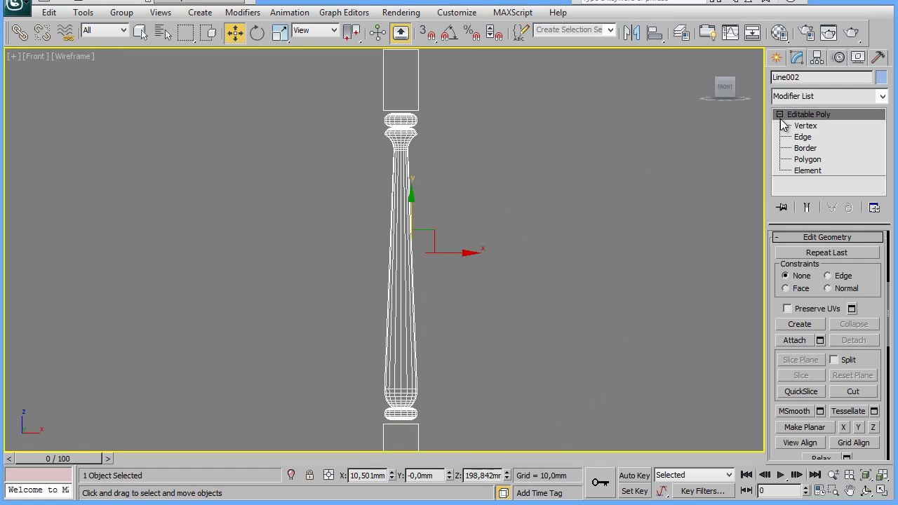
click(807, 159)
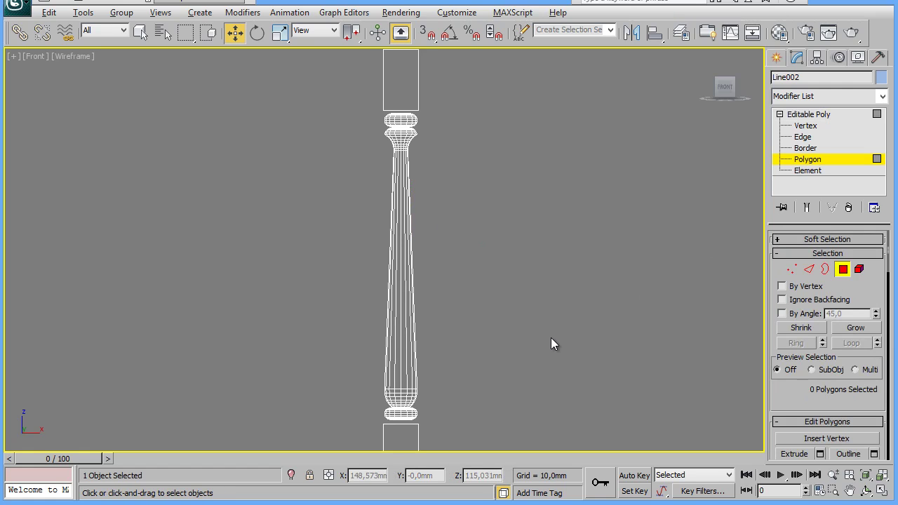
Maximize the Perspective view, look down, and select then deselect the base block's top face.
key(alt+w)
click(631, 394)
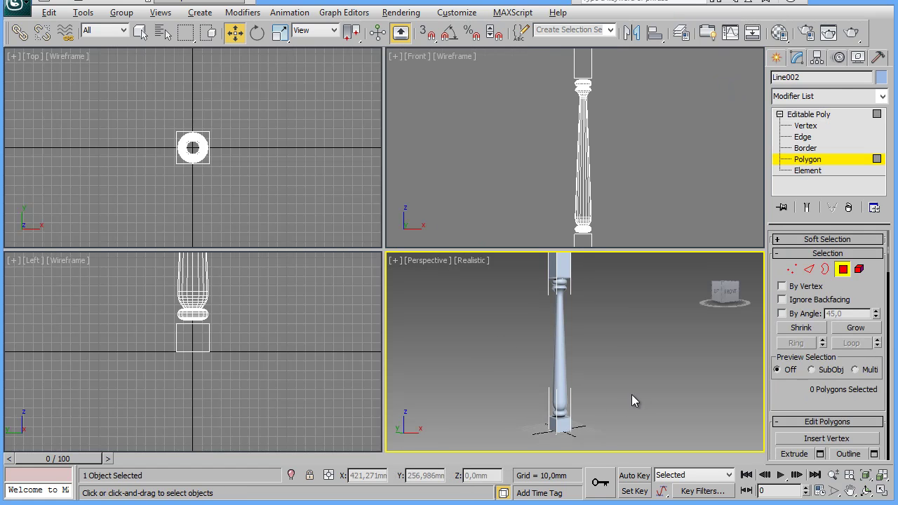
key(alt+w)
alt+middle_drag(517, 389, 521, 427)
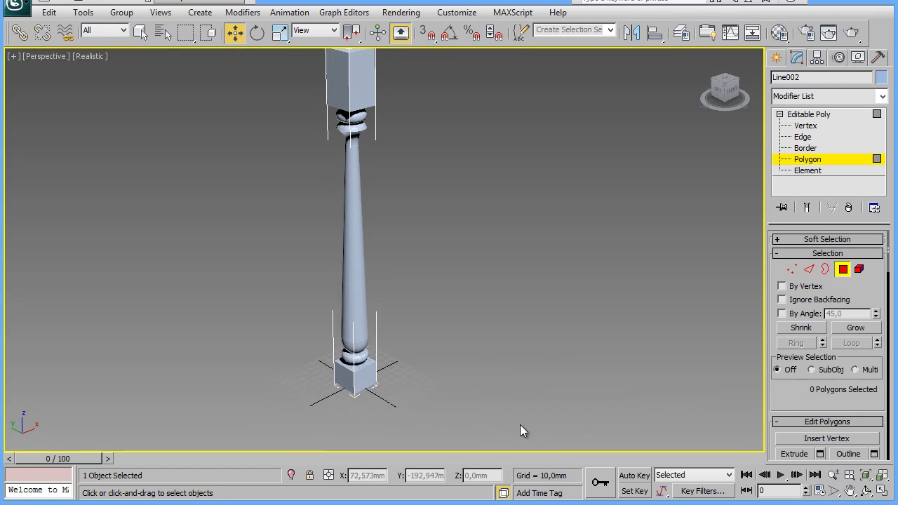
click(356, 364)
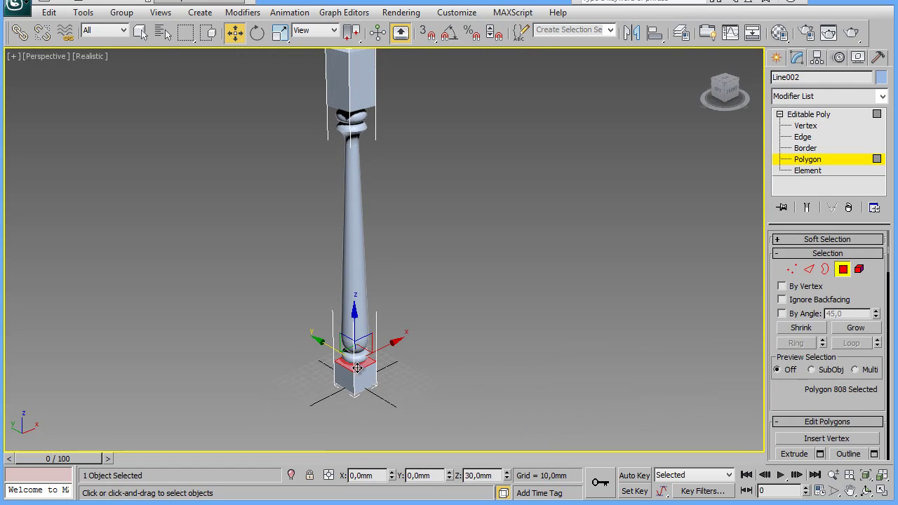
click(427, 375)
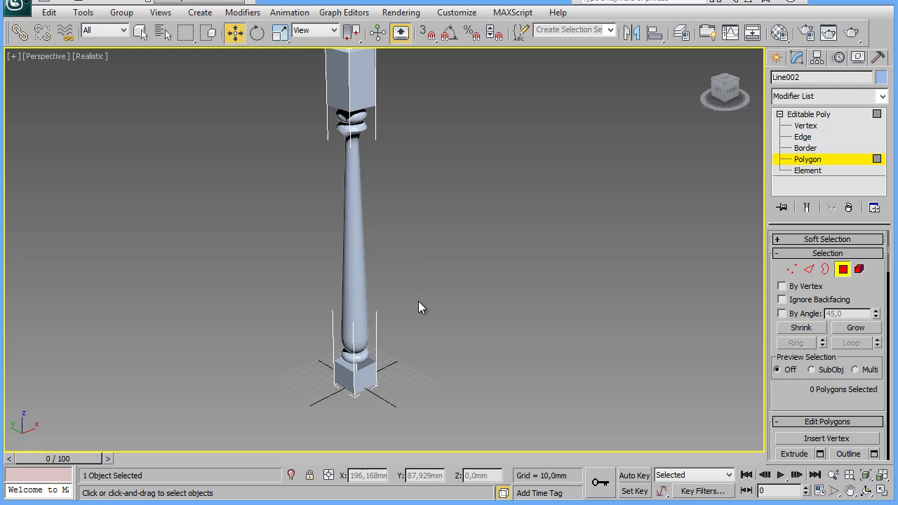
Clear the column's top polygon, frame the capital upright, and turn on Edged Faces (F4).
mouse_move(418, 306)
alt+middle_down()
mouse_move(420, 221)
mouse_move(405, 196)
alt+middle_up()
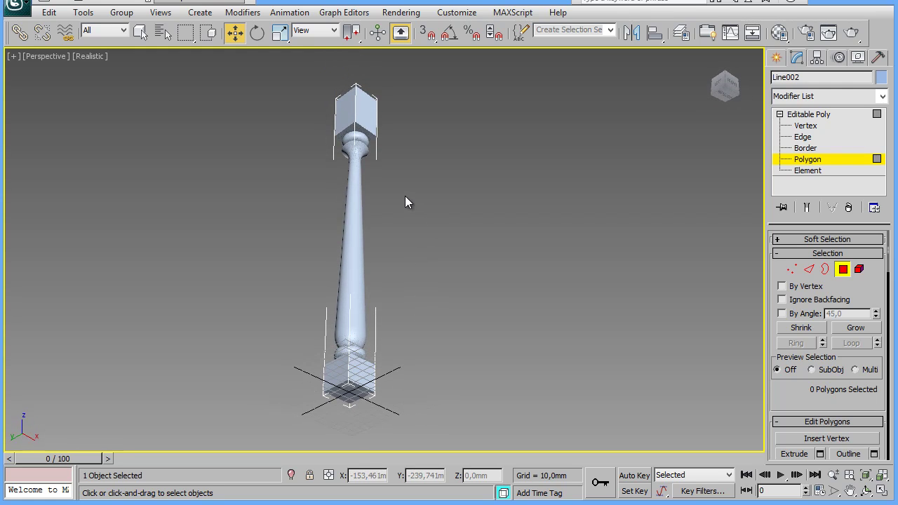
click(355, 130)
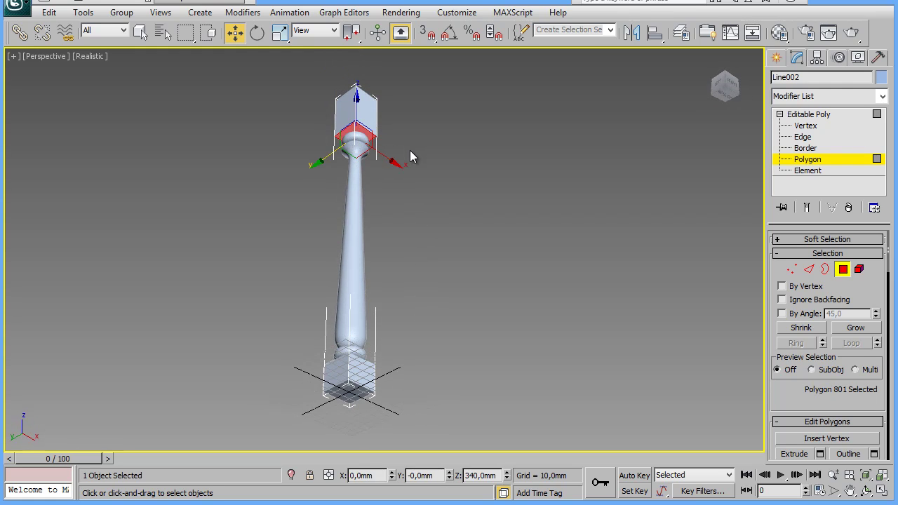
click(411, 151)
middle_drag(413, 202, 450, 292)
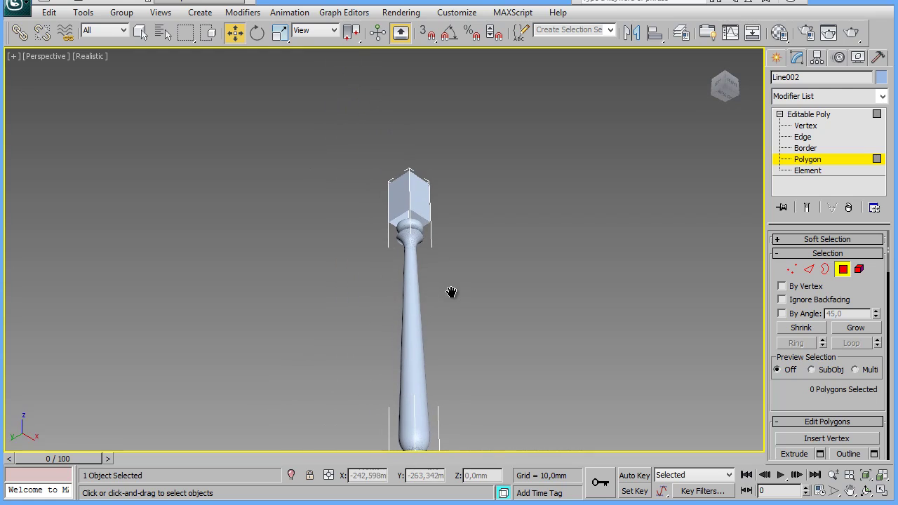
alt+middle_drag(487, 344, 486, 147)
scroll(487, 147, up, 5)
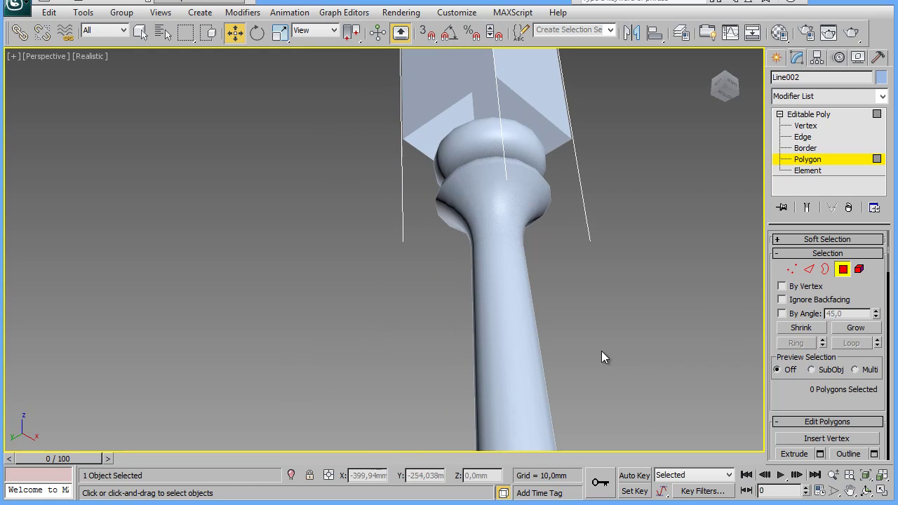
mouse_move(601, 351)
alt+middle_down()
mouse_move(634, 284)
mouse_move(572, 352)
mouse_move(566, 339)
alt+middle_up()
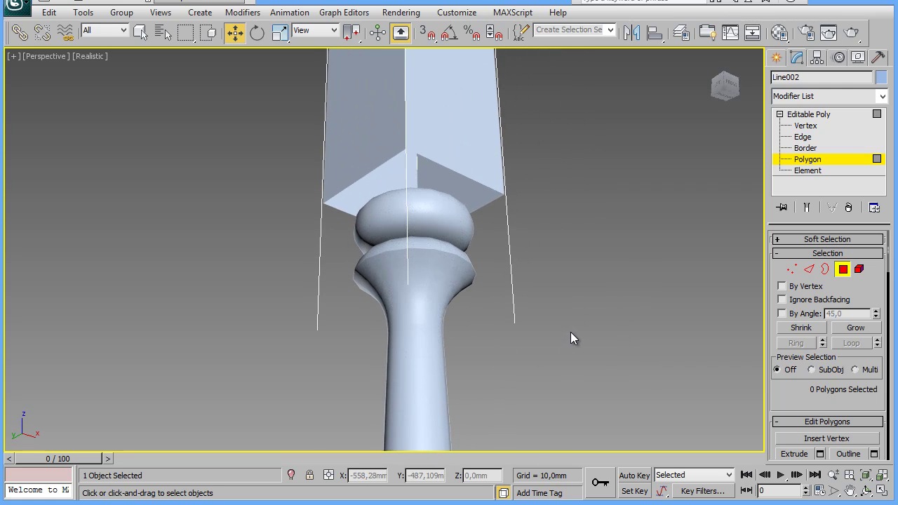
key(F4)
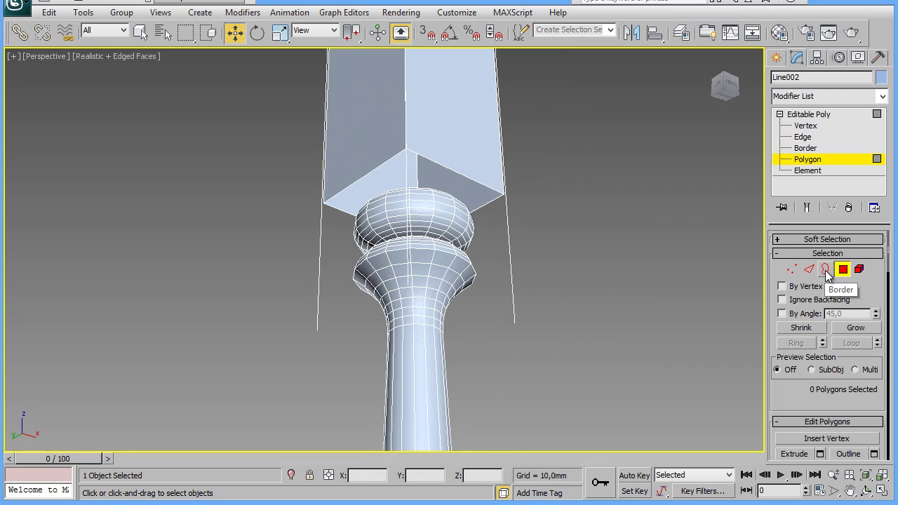
At Border level, select both border loops where the top block meets the shaft.
click(824, 269)
click(422, 157)
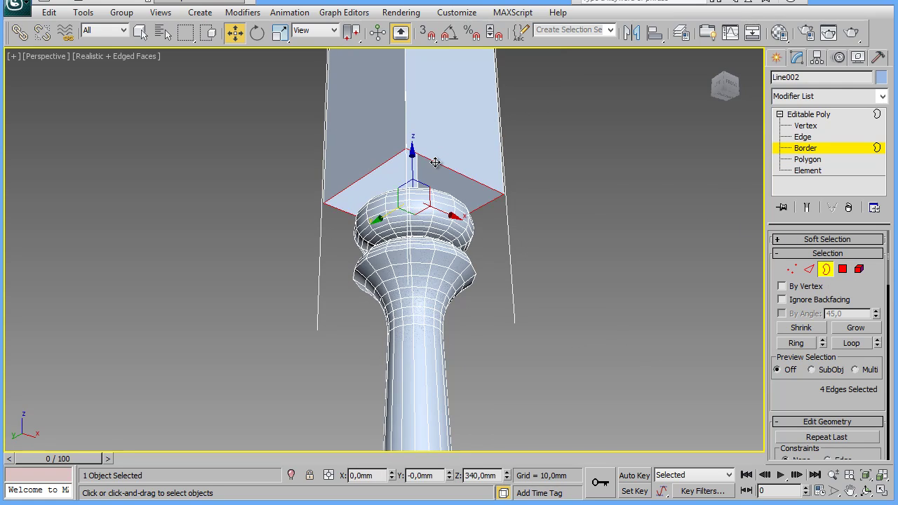
mouse_move(563, 330)
alt+middle_down()
mouse_move(561, 367)
mouse_move(532, 248)
mouse_move(648, 233)
mouse_move(656, 259)
alt+middle_up()
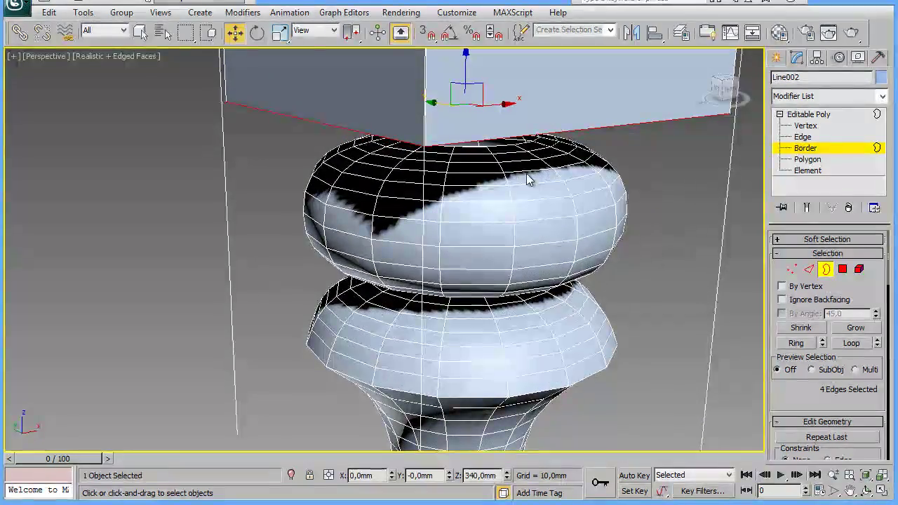
click(503, 144)
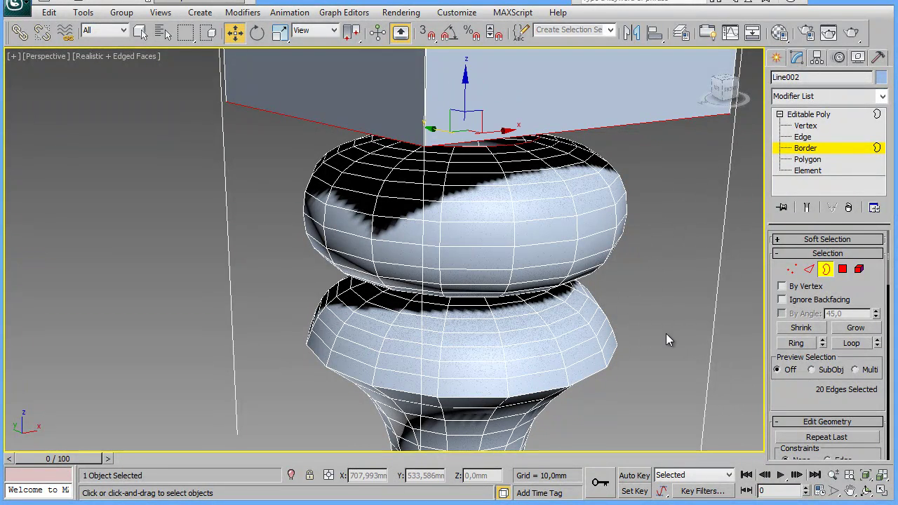
Add the two border loops at the base block joint, then widen the command panel to two columns.
scroll(666, 333, down, 5)
middle_drag(531, 369, 547, 203)
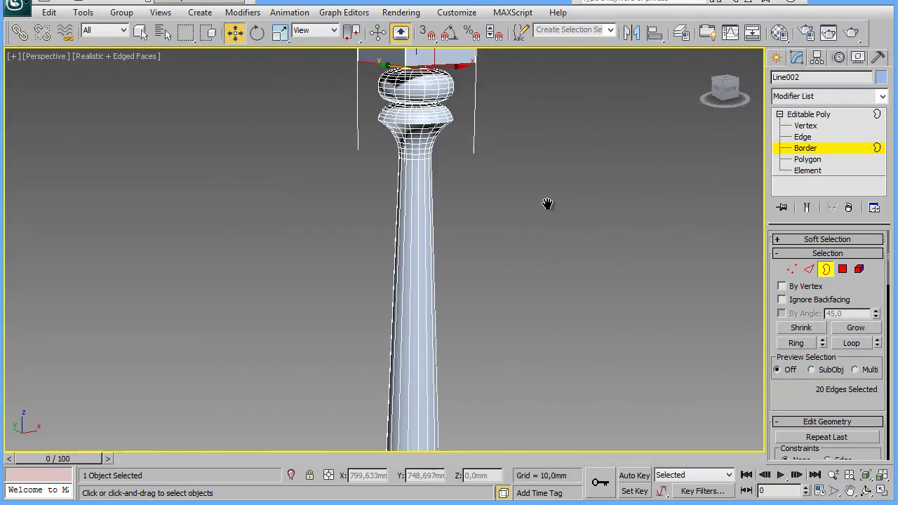
scroll(552, 243, up, 3)
scroll(557, 280, down, 2)
middle_drag(565, 325, 565, 124)
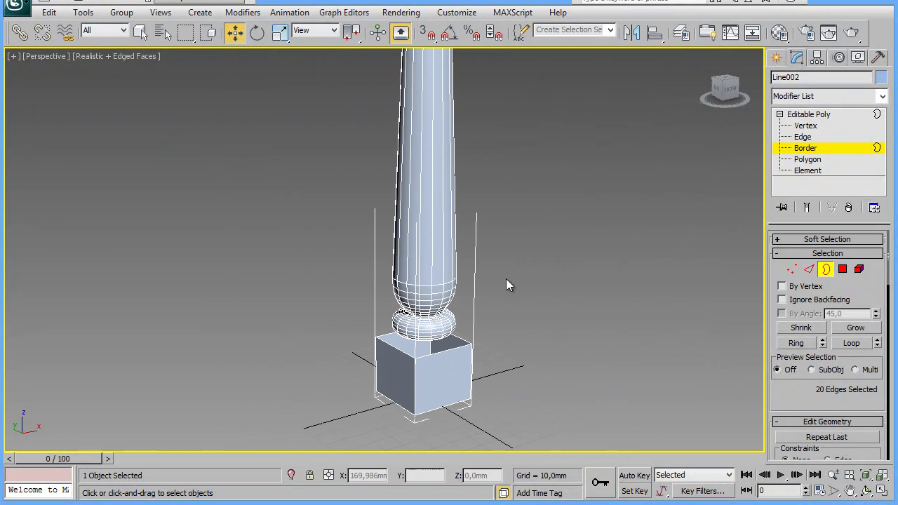
scroll(537, 284, up, 2)
scroll(535, 242, up, 1)
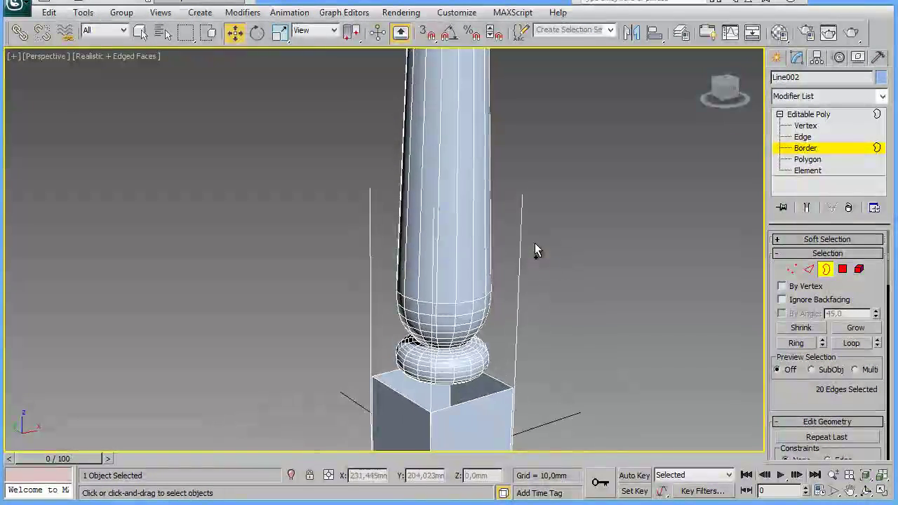
ctrl+click(474, 398)
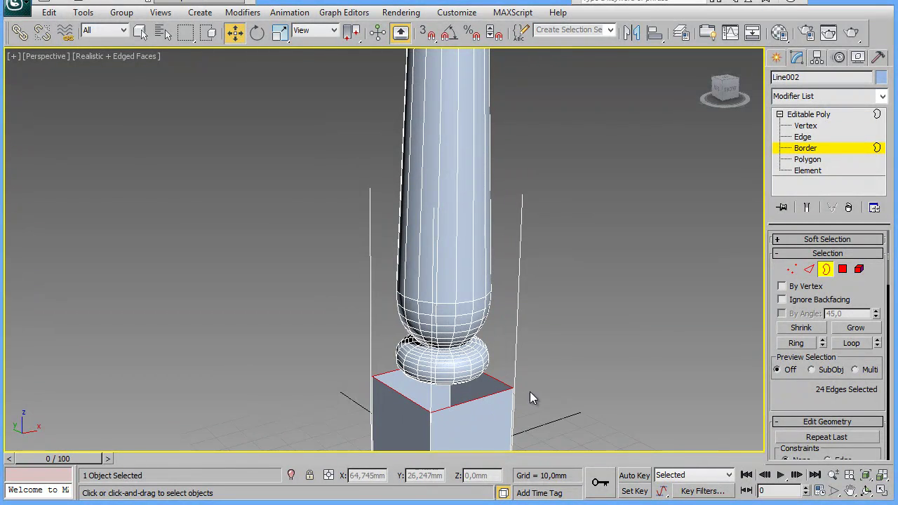
scroll(545, 376, up, 1)
scroll(556, 344, up, 2)
mouse_move(558, 343)
alt+middle_down()
mouse_move(559, 323)
mouse_move(562, 333)
alt+middle_up()
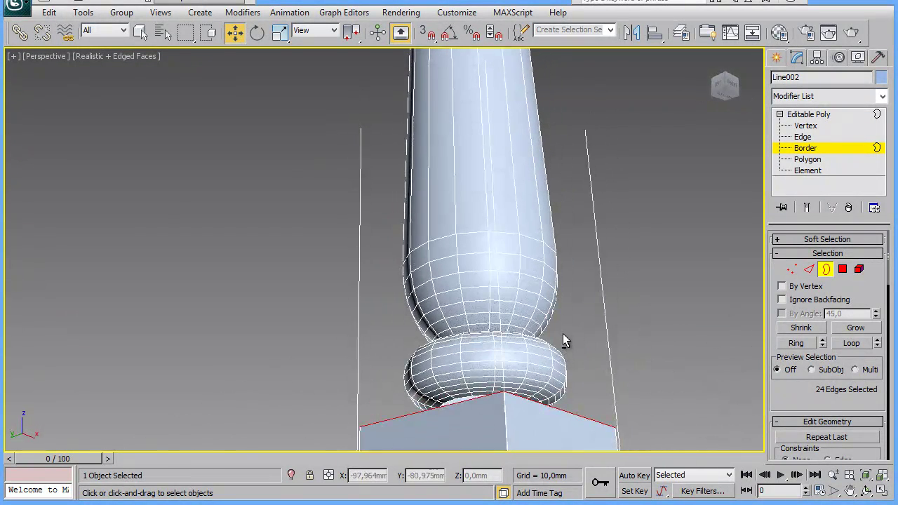
ctrl+click(461, 397)
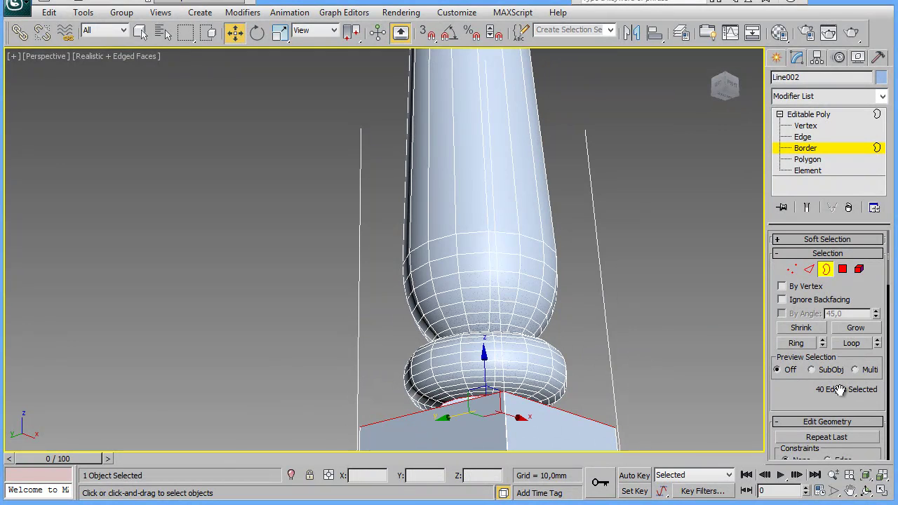
drag(765, 382, 637, 382)
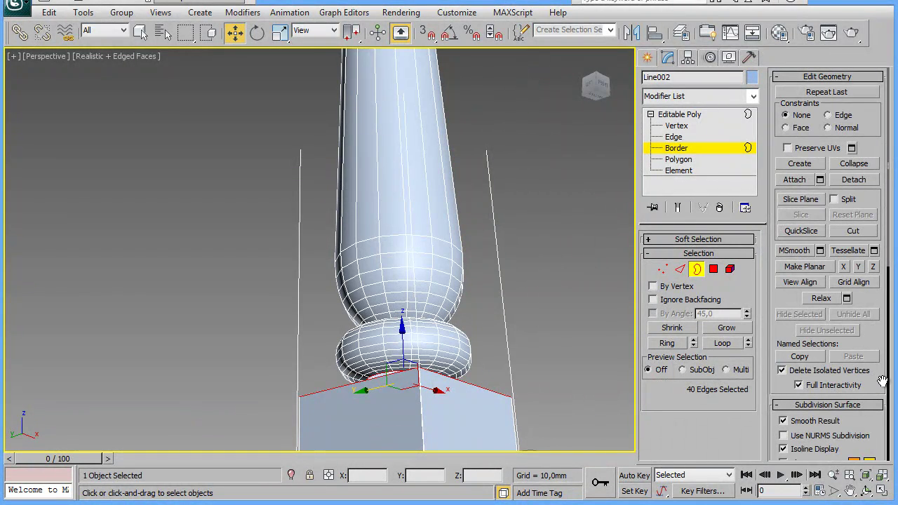
Scroll the command panel to Edit Borders and orbit the Perspective view around the column.
scroll(870, 377, down, 5)
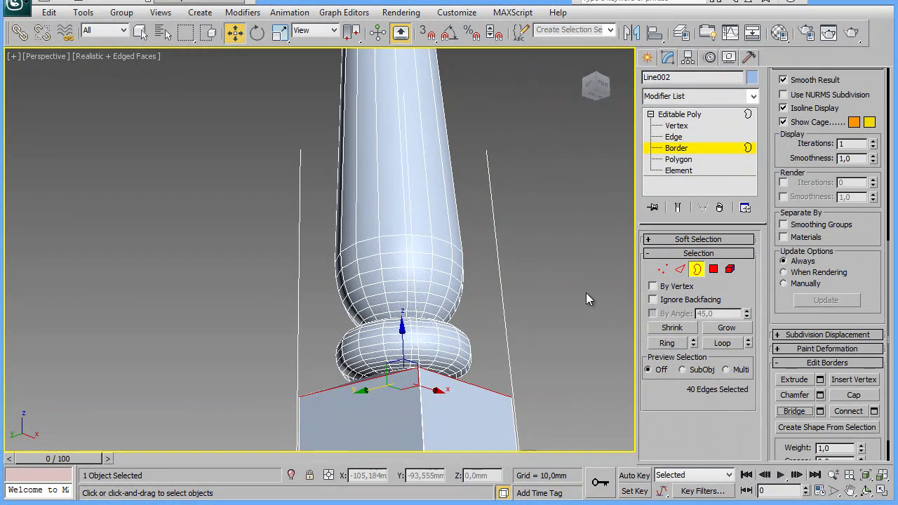
mouse_move(585, 292)
alt+middle_down()
mouse_move(595, 293)
mouse_move(590, 255)
mouse_move(549, 262)
alt+middle_up()
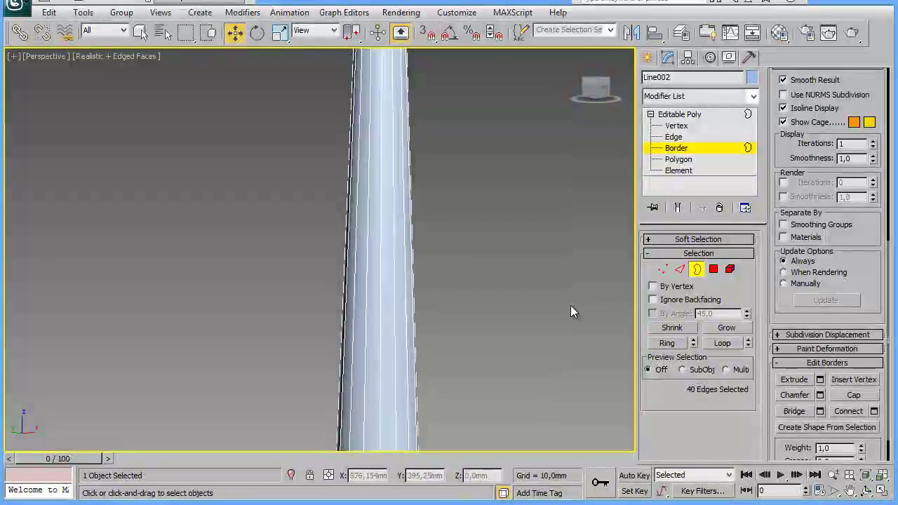
scroll(551, 275, down, 3)
mouse_move(455, 287)
alt+middle_down()
mouse_move(496, 231)
mouse_move(509, 239)
mouse_move(493, 257)
alt+middle_up()
mouse_move(428, 347)
alt+middle_down()
mouse_move(453, 124)
mouse_move(445, 136)
alt+middle_up()
mouse_move(475, 296)
alt+middle_down()
mouse_move(479, 321)
mouse_move(410, 321)
alt+middle_up()
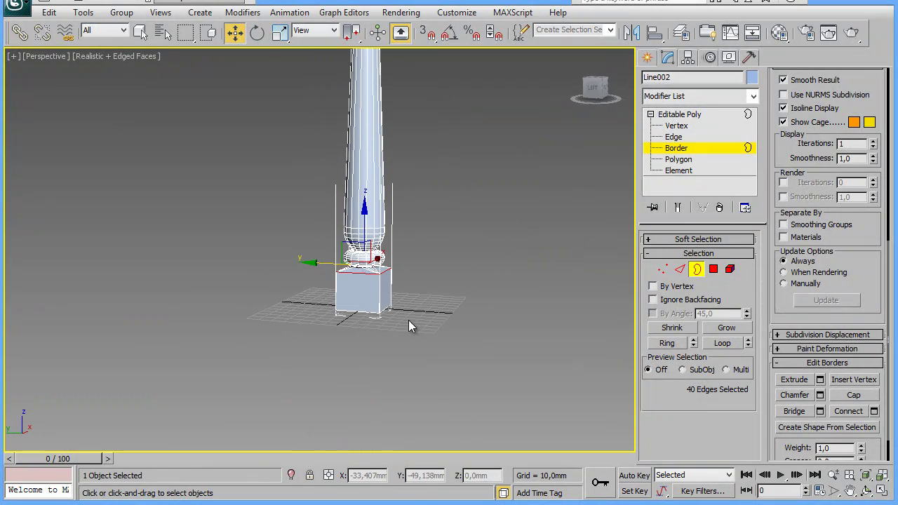
Pan the baluster lower in the Perspective view and return to the four-viewport layout.
drag(370, 292, 363, 342)
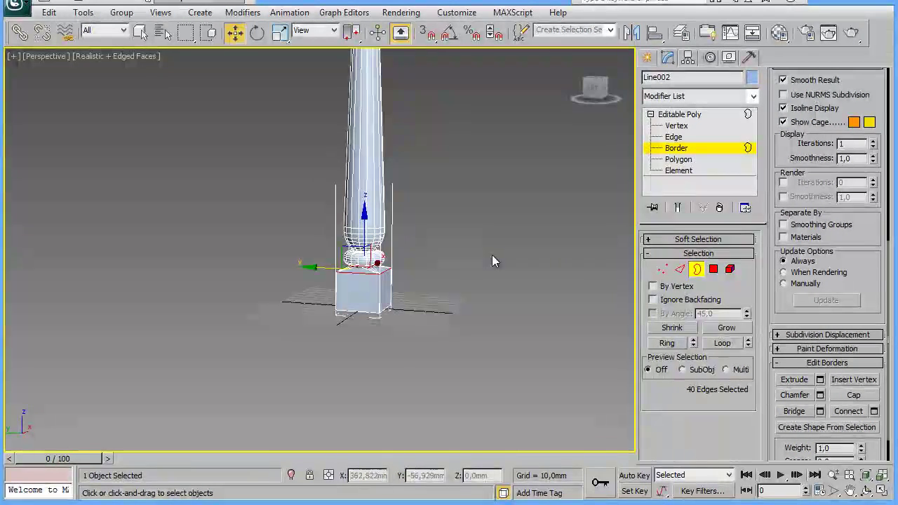
middle_drag(491, 255, 495, 300)
scroll(494, 309, down, 2)
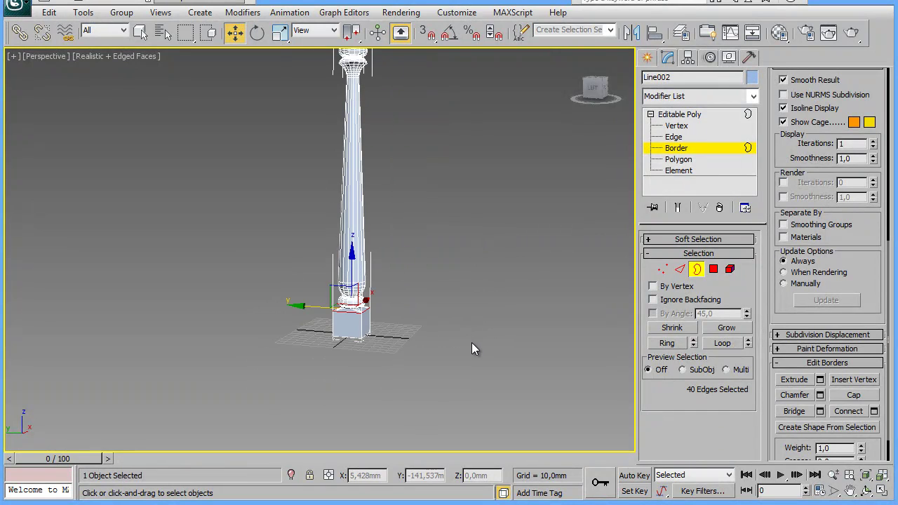
key(alt+w)
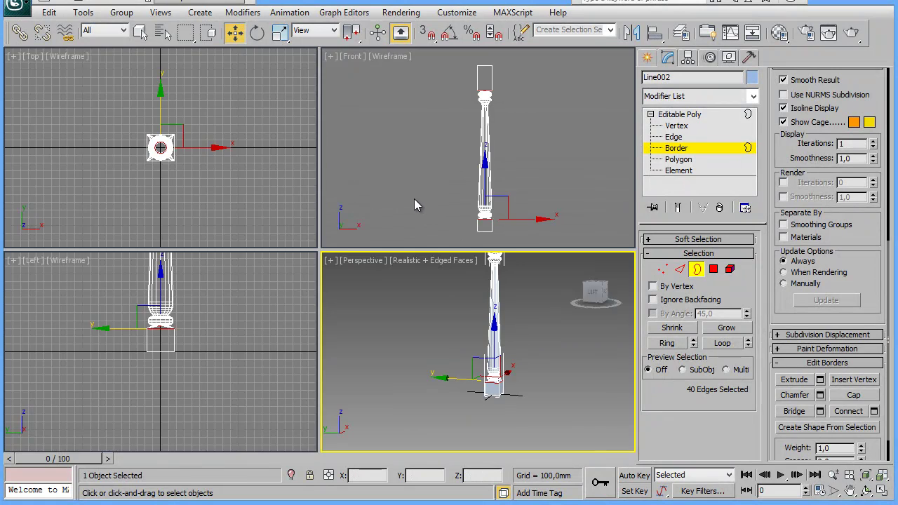
Maximize the Front viewport, frame the column's capital, and switch Line002 to Edge sub-object level.
middle_click(415, 201)
key(alt+w)
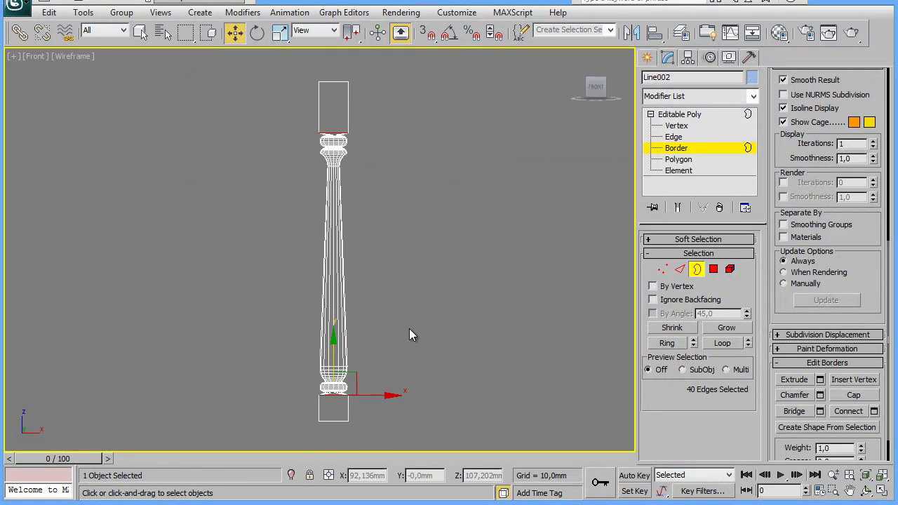
scroll(409, 328, up, 4)
mouse_move(459, 157)
middle_down()
mouse_move(455, 326)
mouse_move(476, 393)
middle_up()
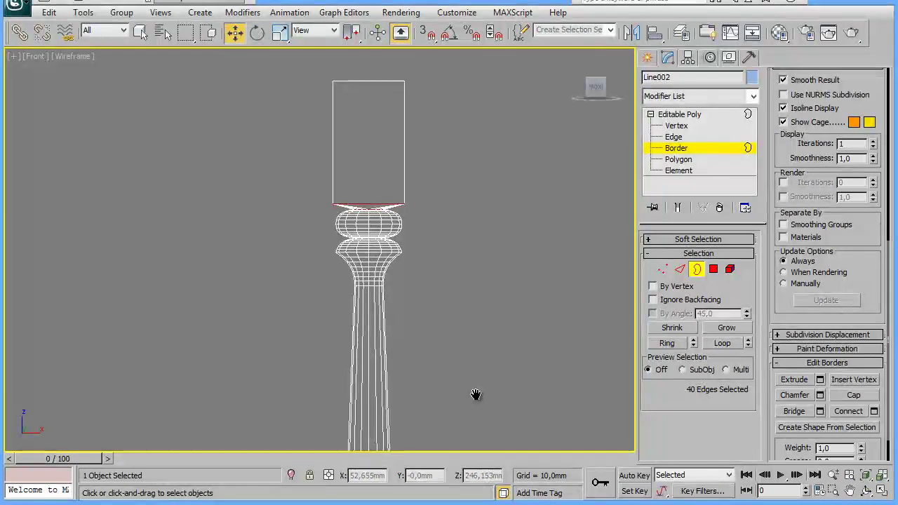
click(680, 269)
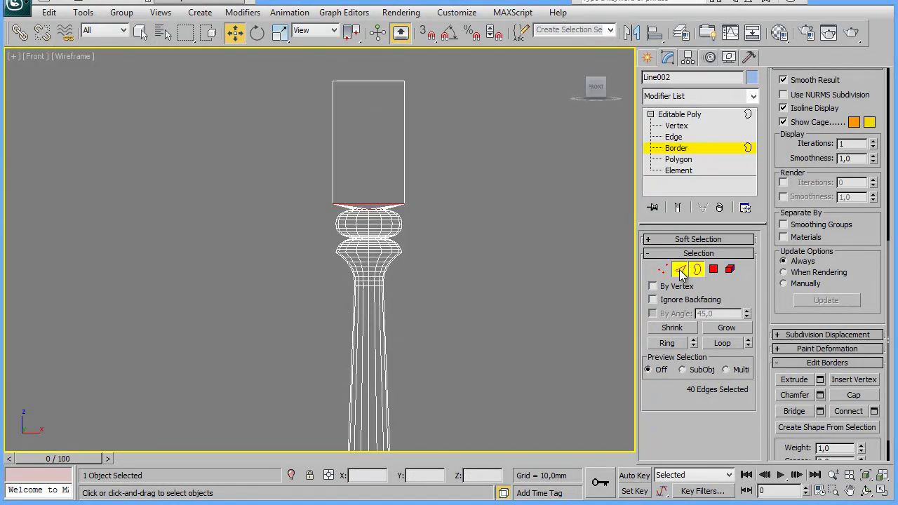
Zoom in on the joint below the top block and enable Window/Crossing enclosed-only selection.
scroll(453, 298, up, 2)
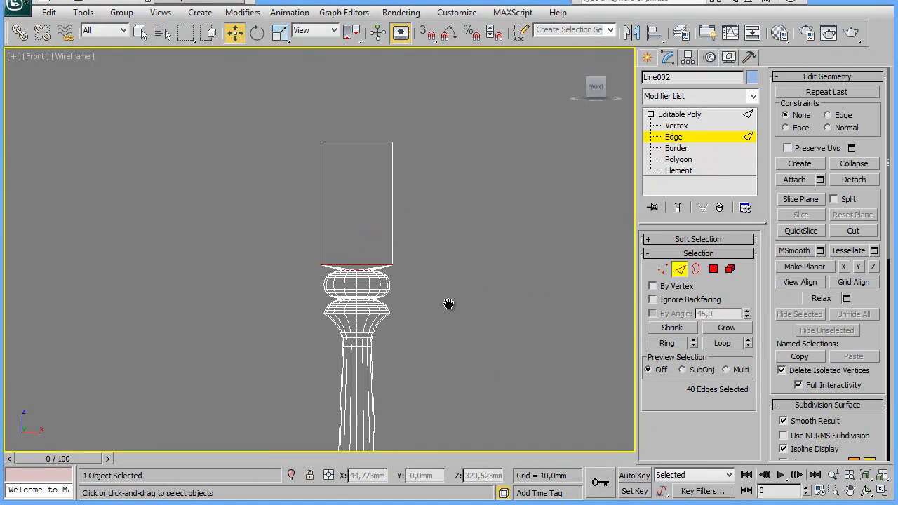
scroll(493, 319, up, 1)
ctrl+alt+middle_drag(493, 311, 482, 252)
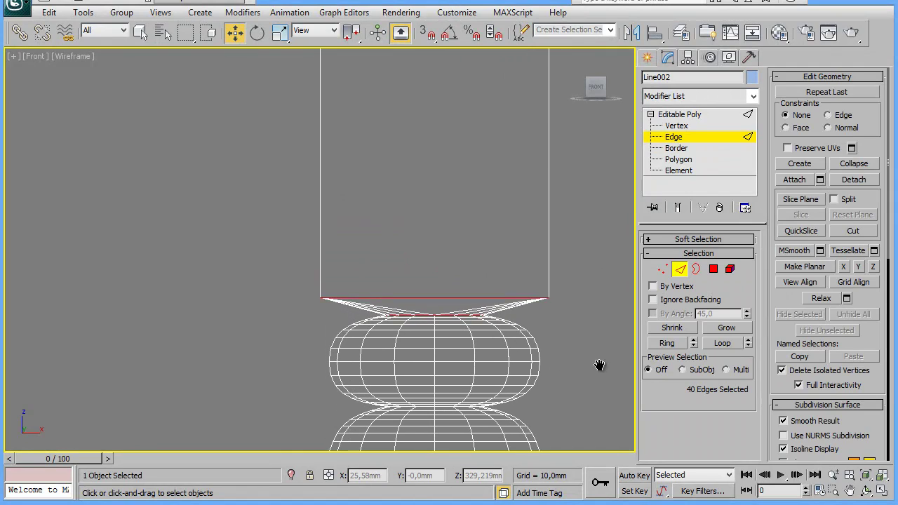
middle_drag(596, 365, 513, 231)
ctrl+alt+middle_drag(506, 337, 507, 289)
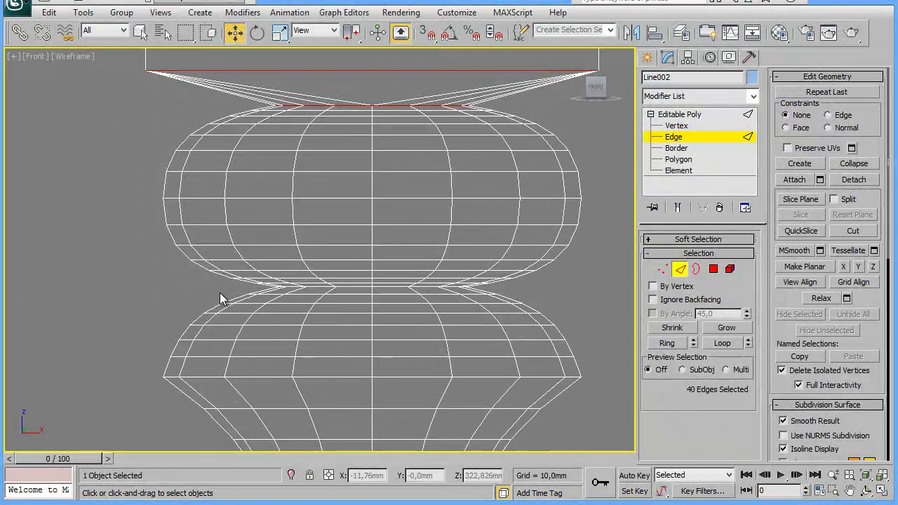
click(208, 33)
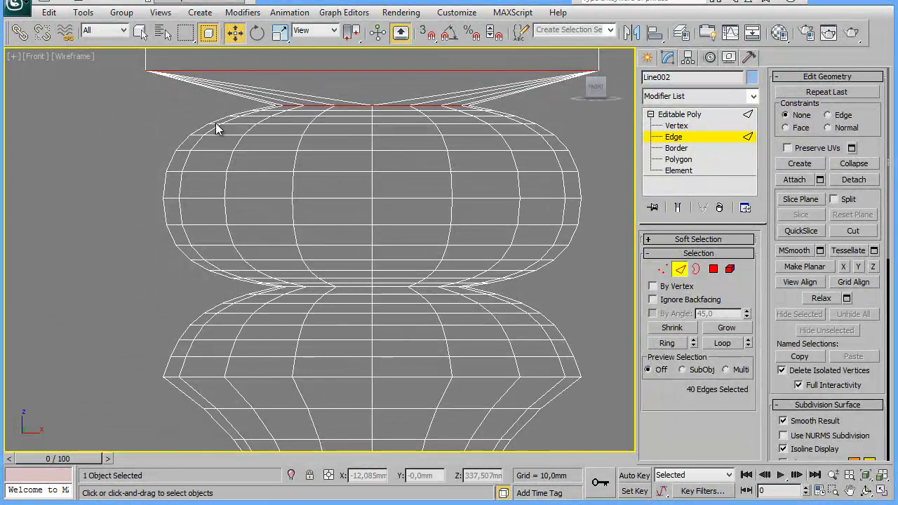
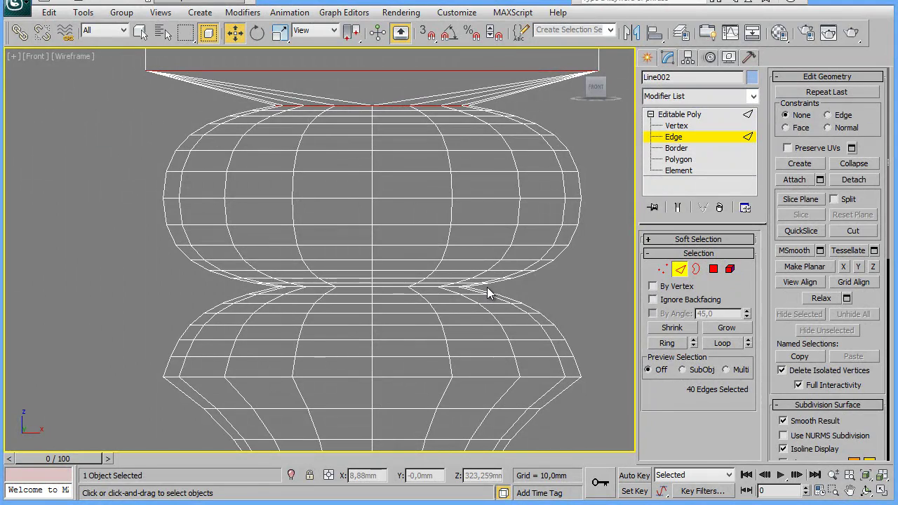
In Edge mode, marquee-select the neck ring edges where the column's bulges meet.
drag(487, 287, 458, 290)
drag(355, 289, 273, 295)
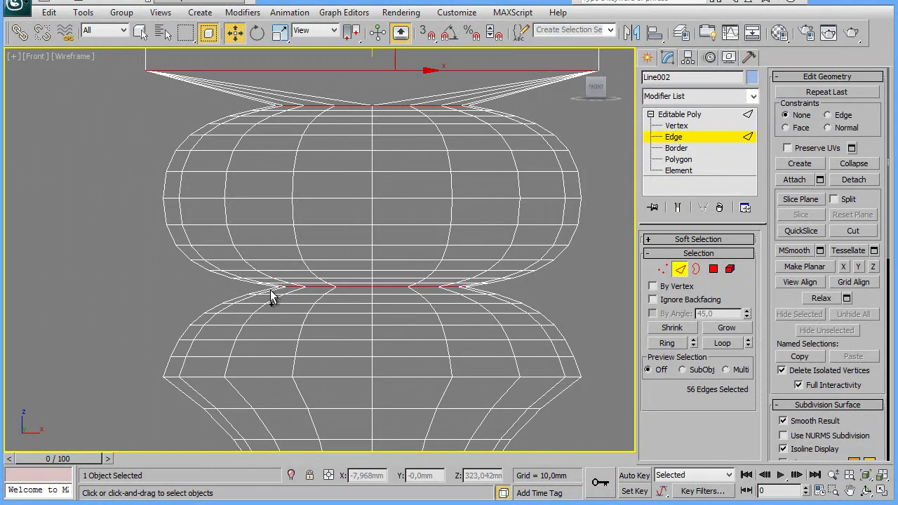
mouse_move(531, 409)
middle_down()
mouse_move(498, 274)
mouse_move(491, 110)
mouse_move(504, 386)
middle_up()
scroll(490, 111, down, 2)
scroll(503, 387, down, 2)
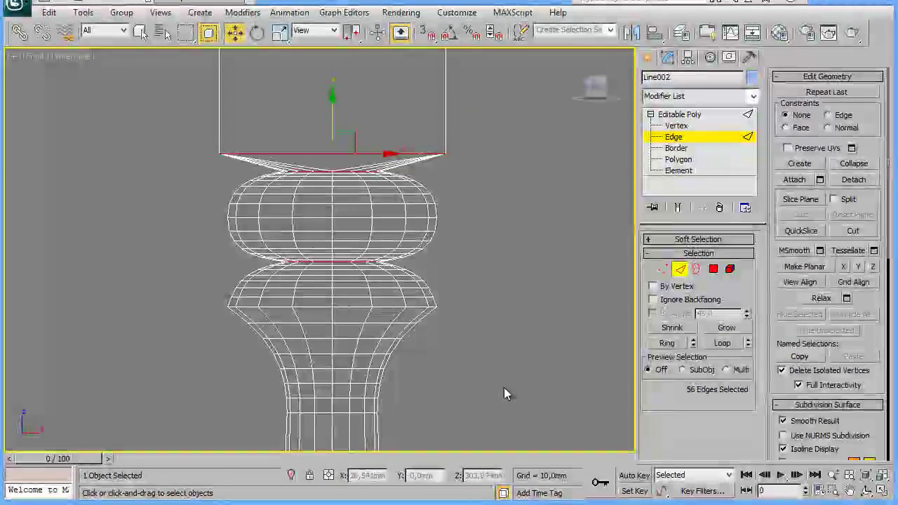
middle_drag(517, 157, 539, 325)
scroll(543, 300, down, 2)
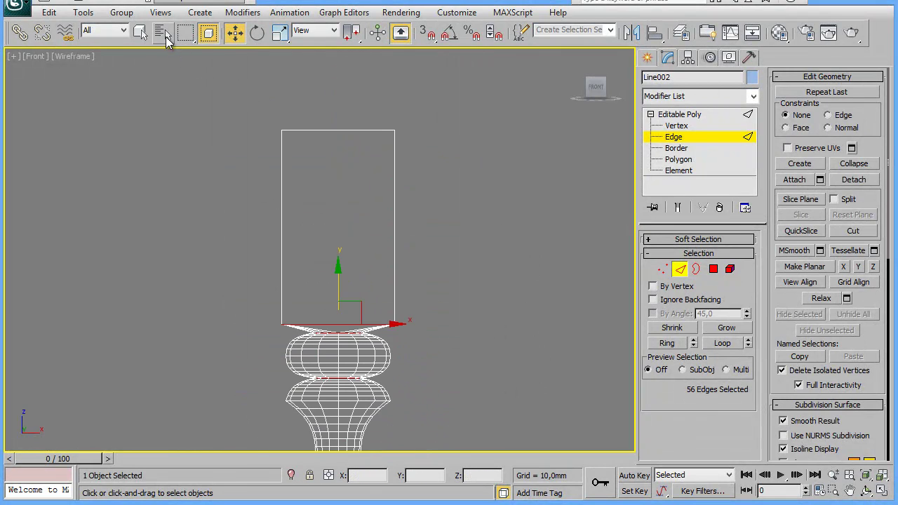
Turn off Window/Crossing and add the top and base square block edges to the selection.
click(208, 32)
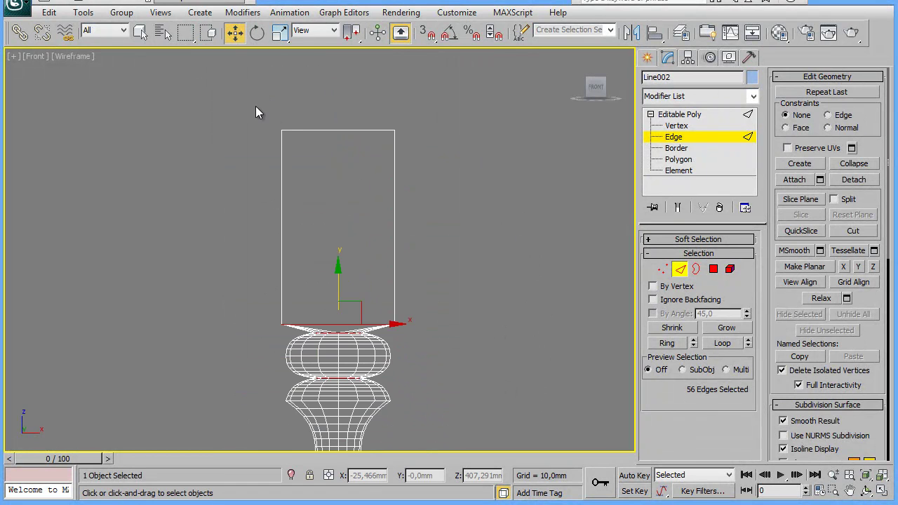
drag(255, 106, 432, 319)
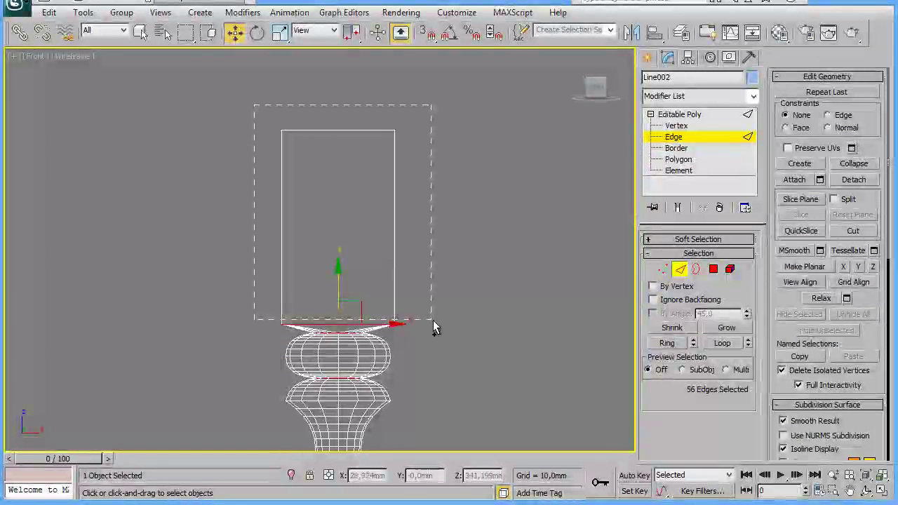
middle_drag(465, 363, 449, 206)
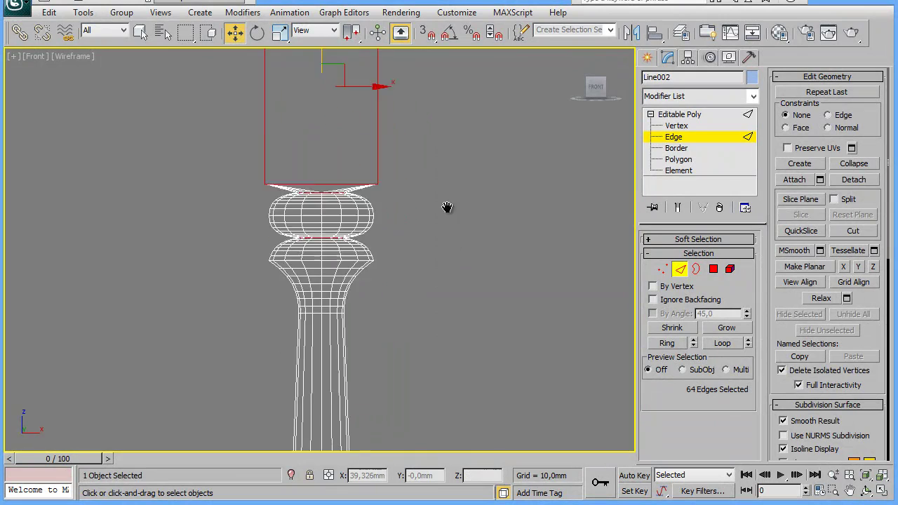
middle_drag(434, 347, 451, 203)
middle_drag(391, 377, 407, 194)
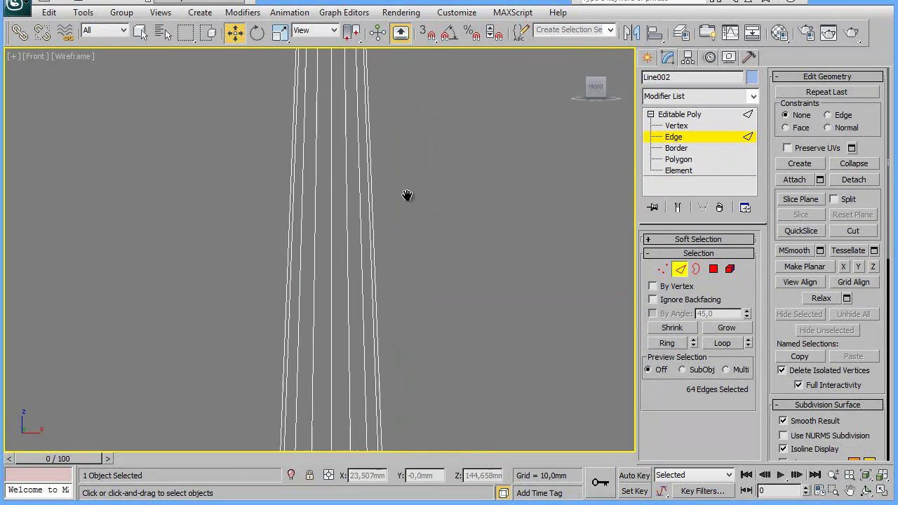
middle_drag(456, 448, 448, 206)
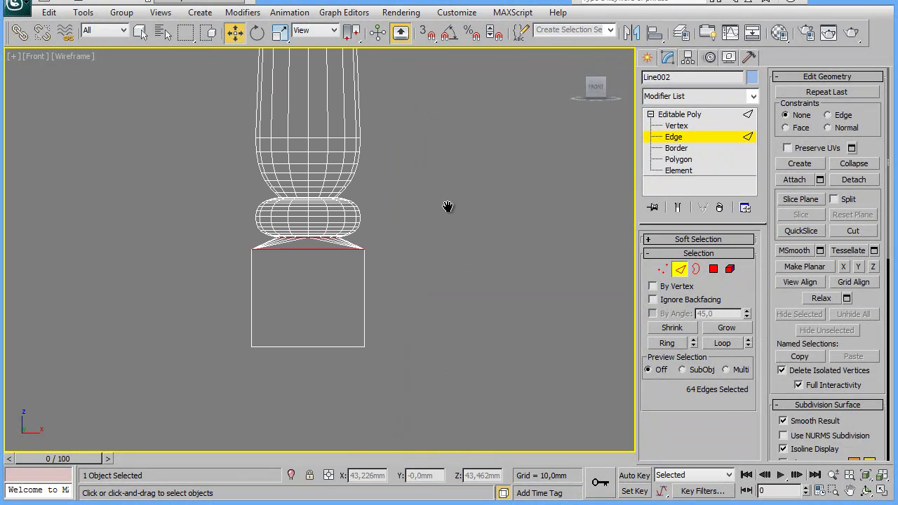
ctrl+drag(178, 303, 459, 398)
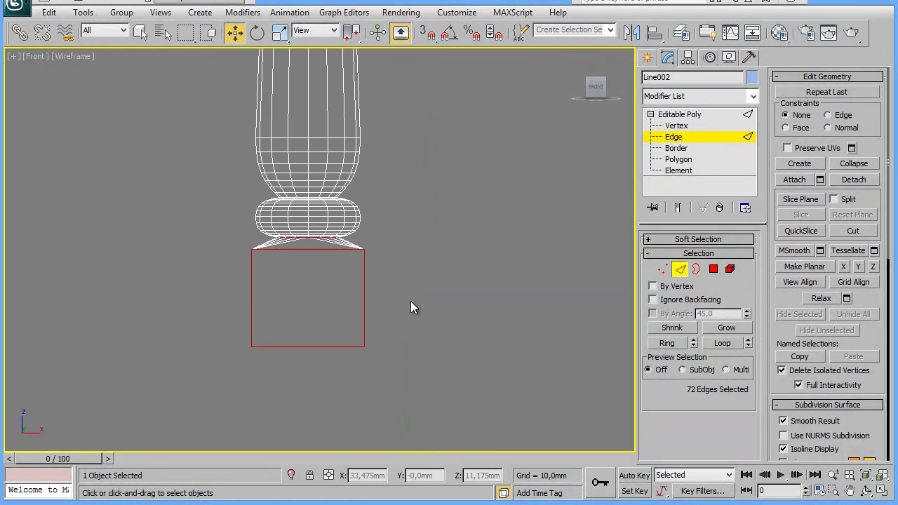
mouse_move(410, 301)
middle_down()
mouse_move(429, 284)
mouse_move(481, 327)
mouse_move(504, 363)
middle_up()
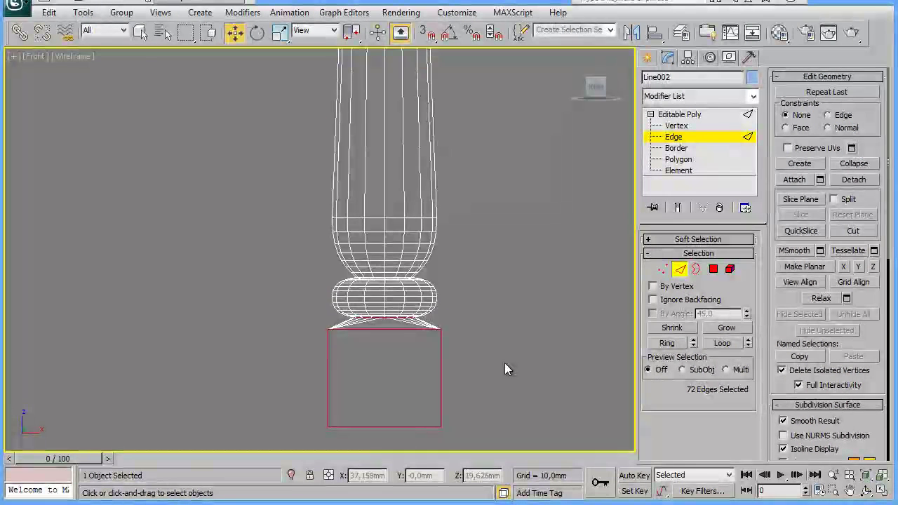
Zoom in on the base and add the torus rings to reach 88 edges.
scroll(504, 363, up, 3)
scroll(504, 364, up, 2)
mouse_move(475, 297)
middle_down()
mouse_move(355, 236)
mouse_move(226, 91)
middle_up()
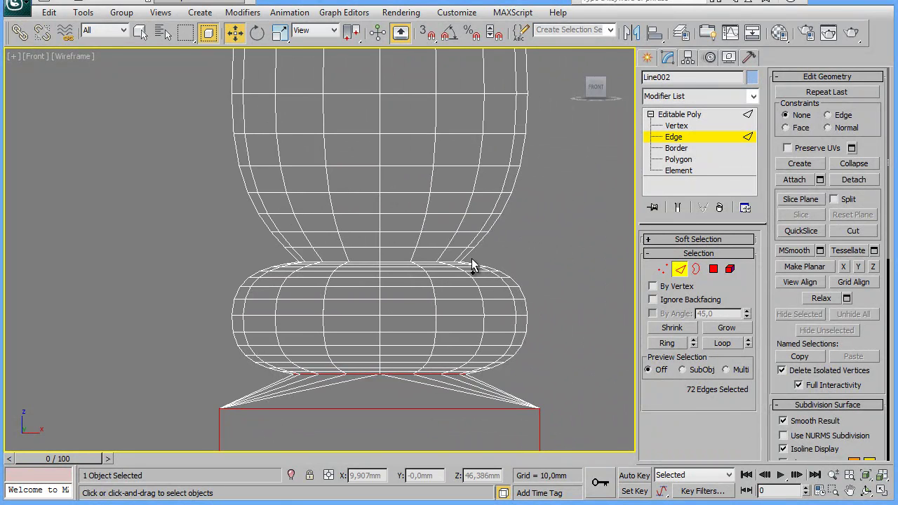
drag(453, 263, 289, 264)
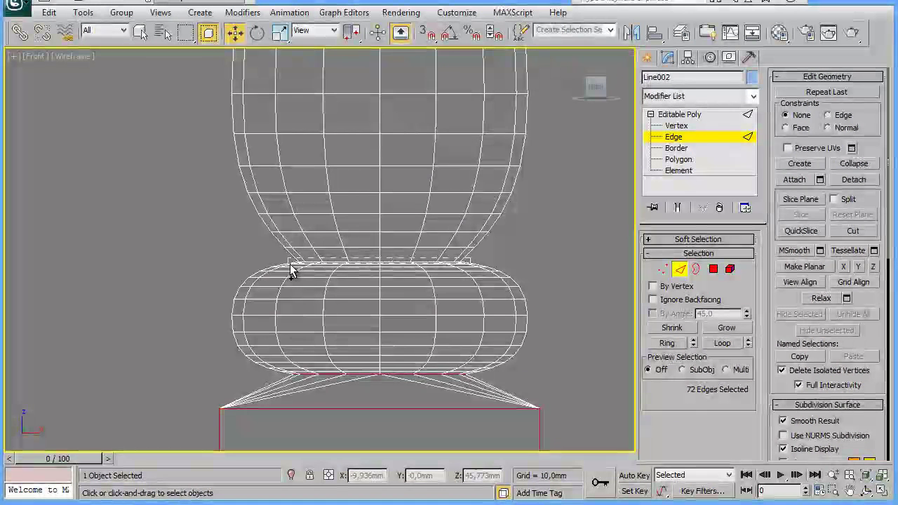
ctrl+drag(289, 268, 290, 268)
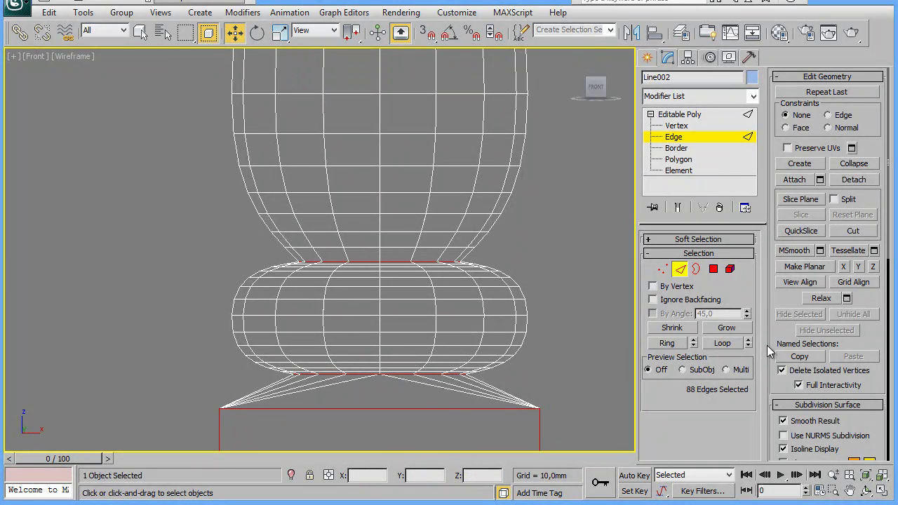
Chamfer the 88 selected edges with an Edge Chamfer Amount of 0,53mm and 1 segment.
scroll(771, 365, down, 5)
click(820, 358)
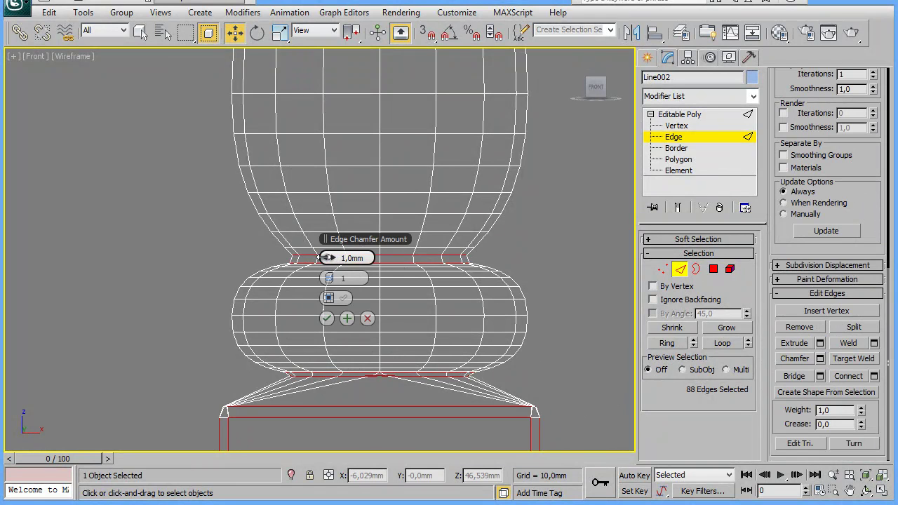
drag(324, 258, 325, 257)
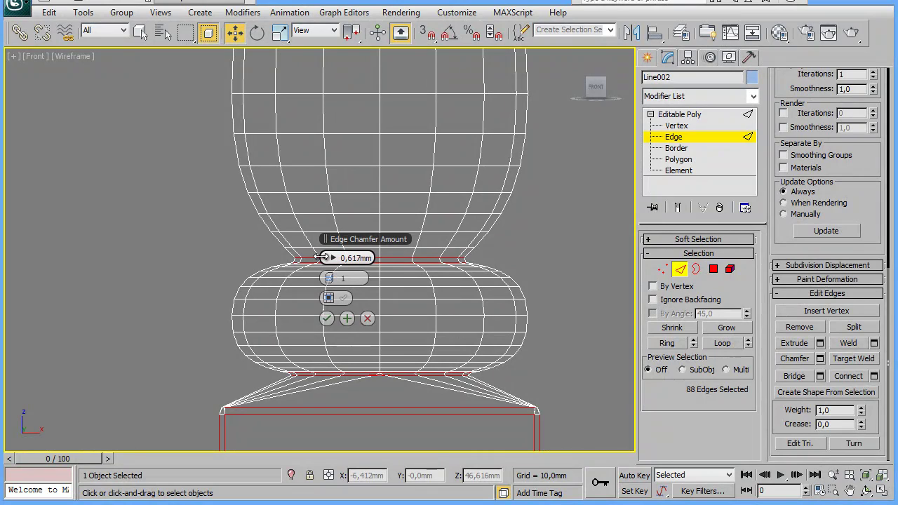
drag(325, 258, 324, 257)
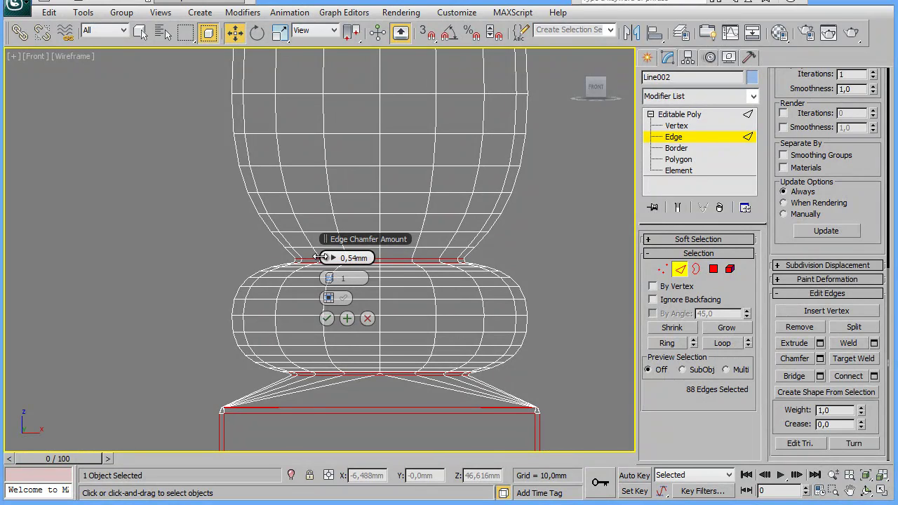
click(326, 318)
Deselect the edges, maximize the Perspective view, hide edged faces with F4 and orbit.
click(579, 313)
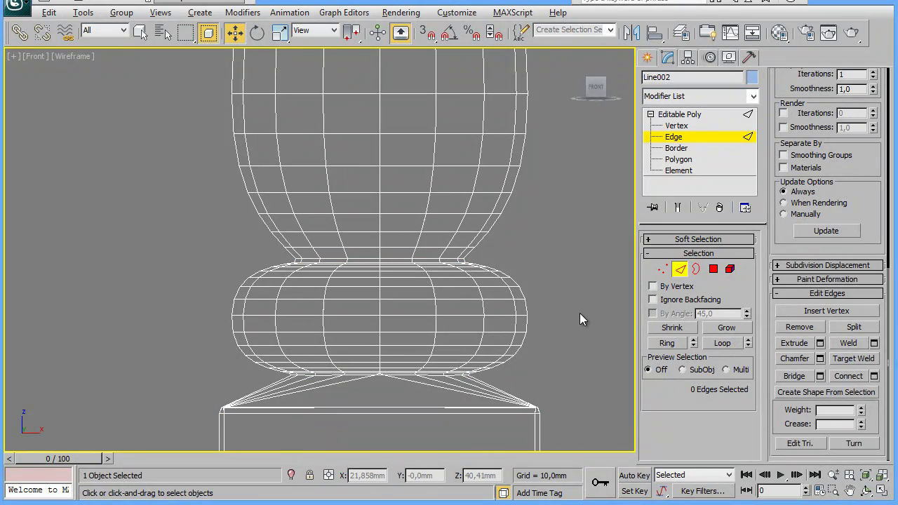
key(alt+w)
click(541, 365)
key(alt+w)
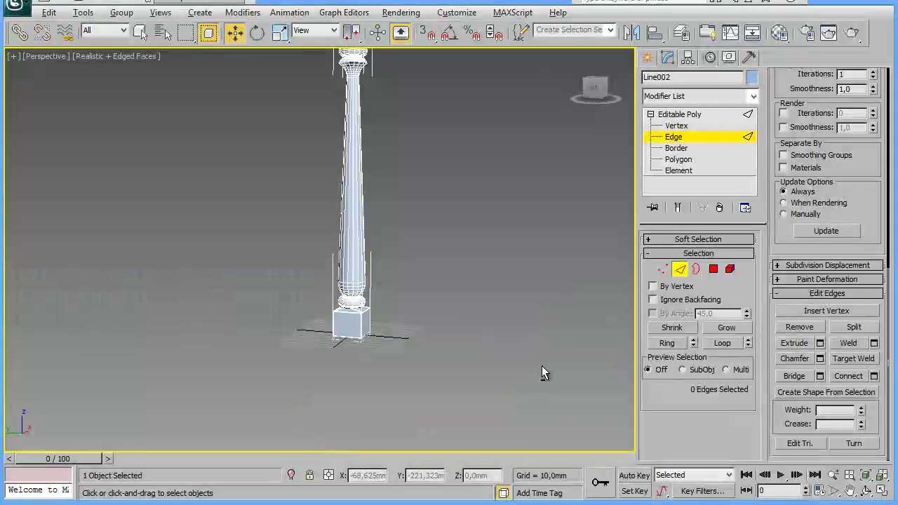
key(F4)
mouse_move(552, 420)
alt+middle_down()
mouse_move(449, 331)
mouse_move(471, 335)
mouse_move(476, 384)
mouse_move(541, 409)
mouse_move(537, 445)
mouse_move(456, 417)
mouse_move(439, 298)
mouse_move(453, 269)
mouse_move(488, 249)
mouse_move(537, 257)
mouse_move(510, 305)
mouse_move(401, 280)
mouse_move(435, 270)
alt+middle_up()
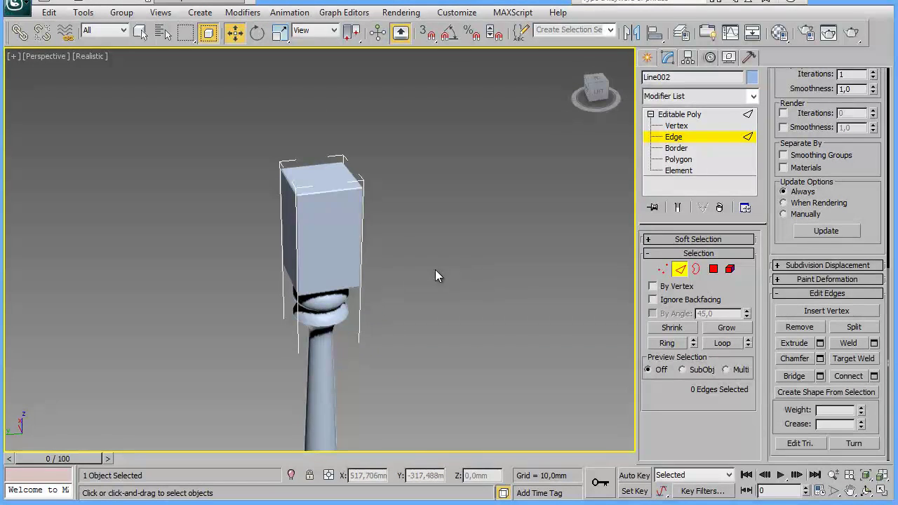
Maximize the Top viewport alone, then zoom out and center the column.
key(alt+w)
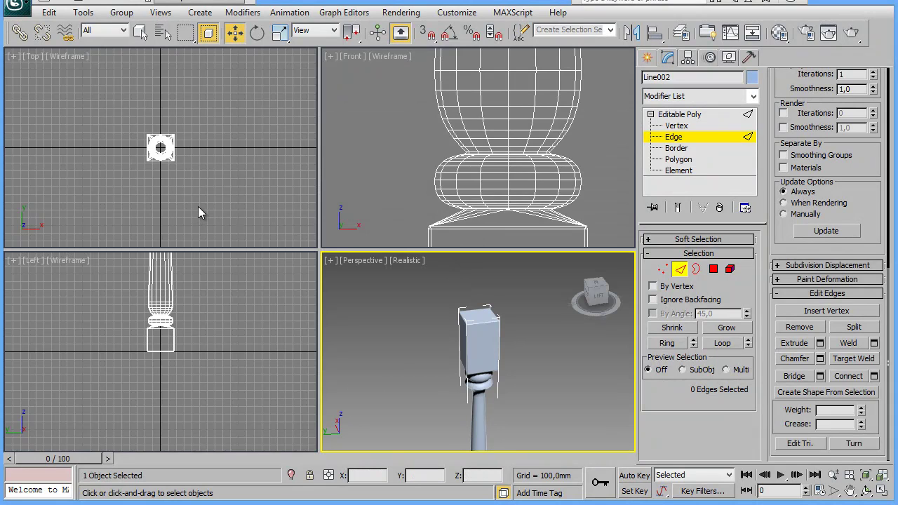
key(alt+w)
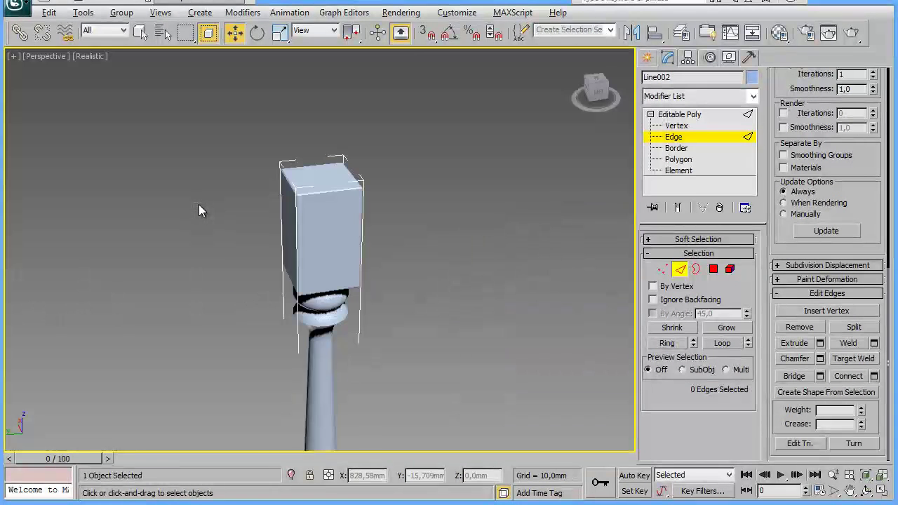
key(alt+w)
click(216, 231)
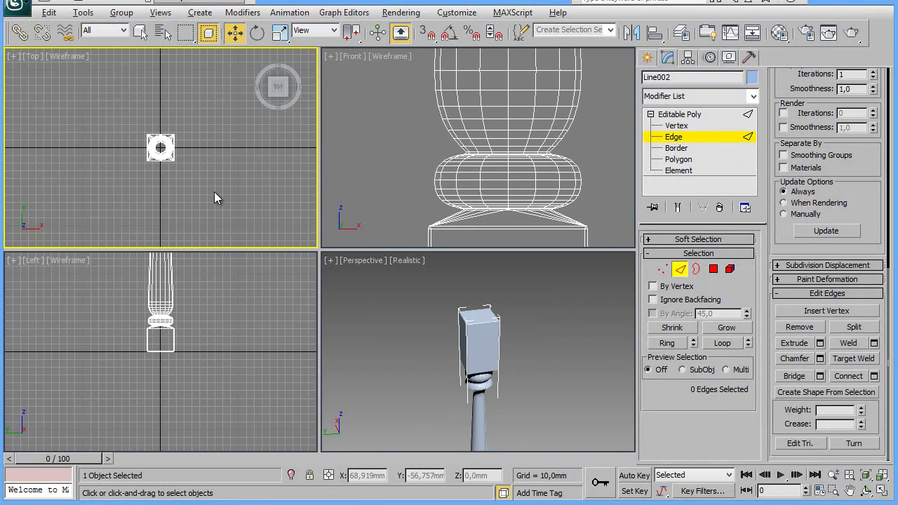
key(alt+w)
scroll(461, 327, down, 3)
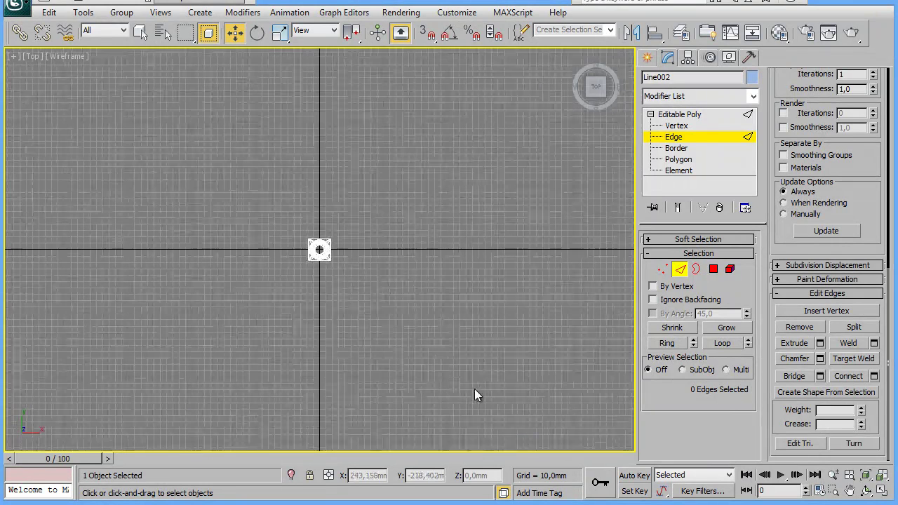
mouse_move(407, 347)
middle_down()
mouse_move(441, 334)
mouse_move(452, 340)
middle_up()
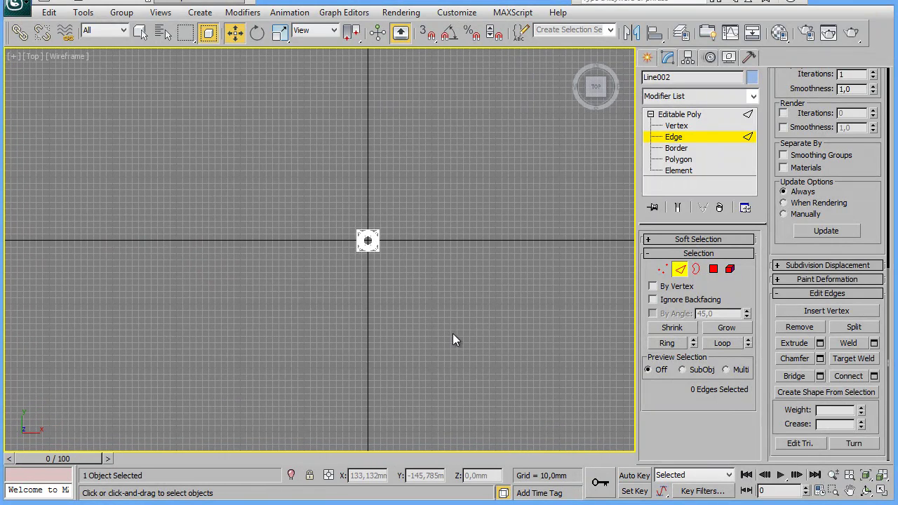
Create NGon002 via Keyboard Entry with 6 sides and radius 200 mm at the origin.
click(645, 57)
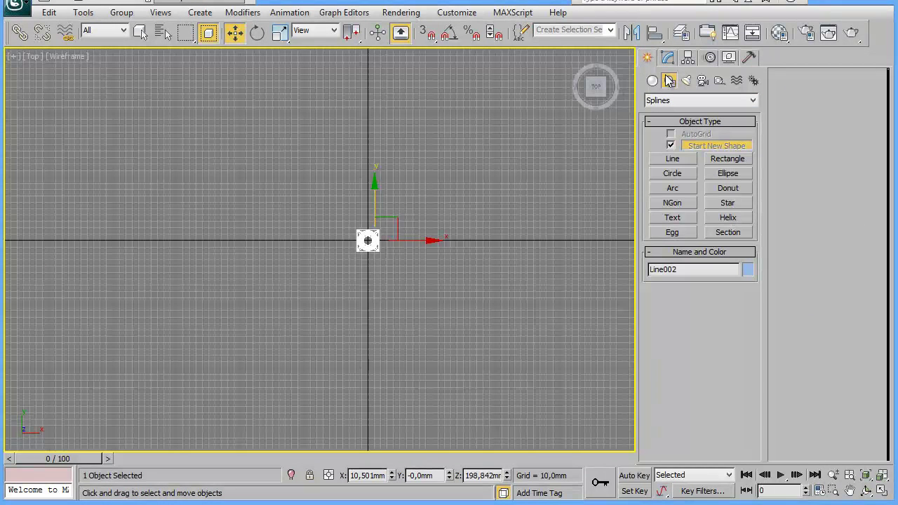
click(668, 202)
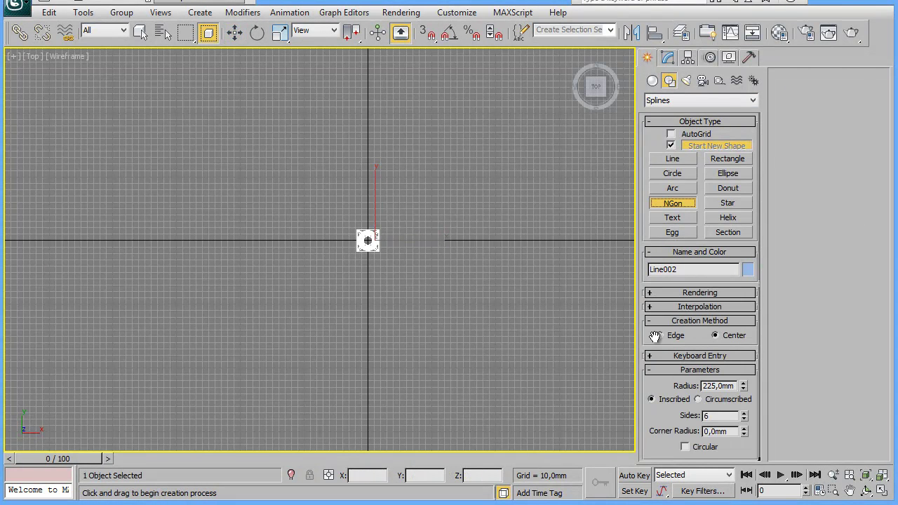
drag(653, 392, 648, 350)
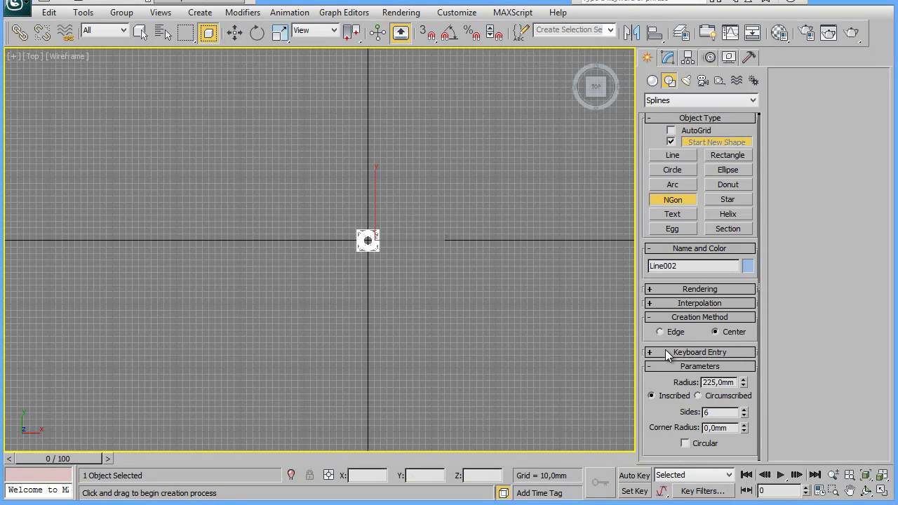
click(666, 352)
drag(665, 385, 673, 323)
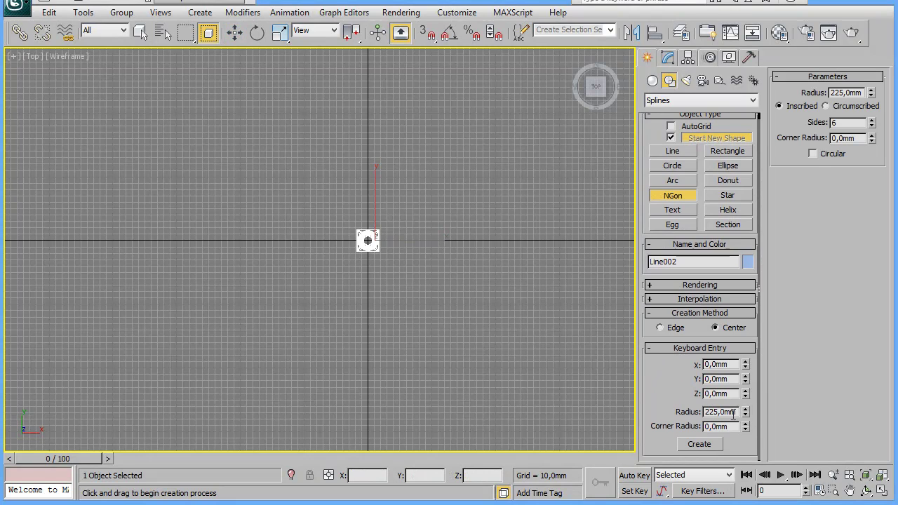
drag(736, 412, 684, 412)
text(200)
key(Return)
click(701, 442)
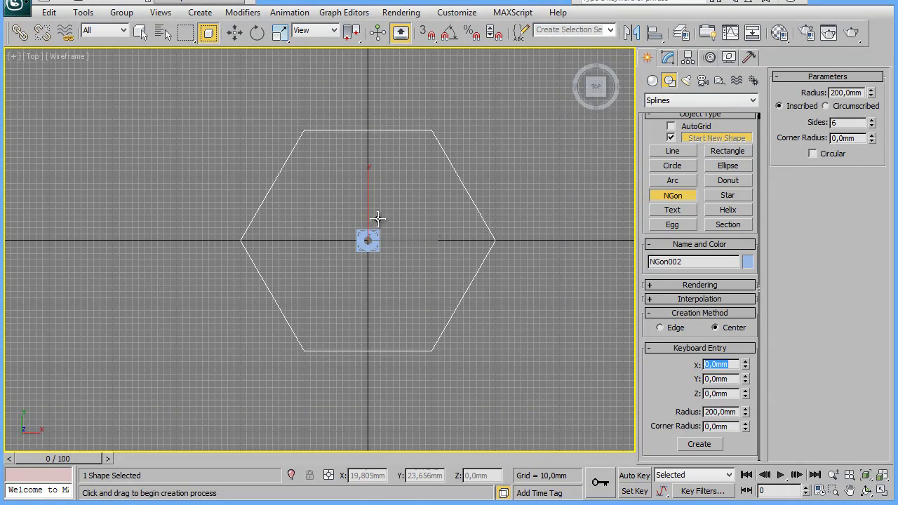
click(234, 33)
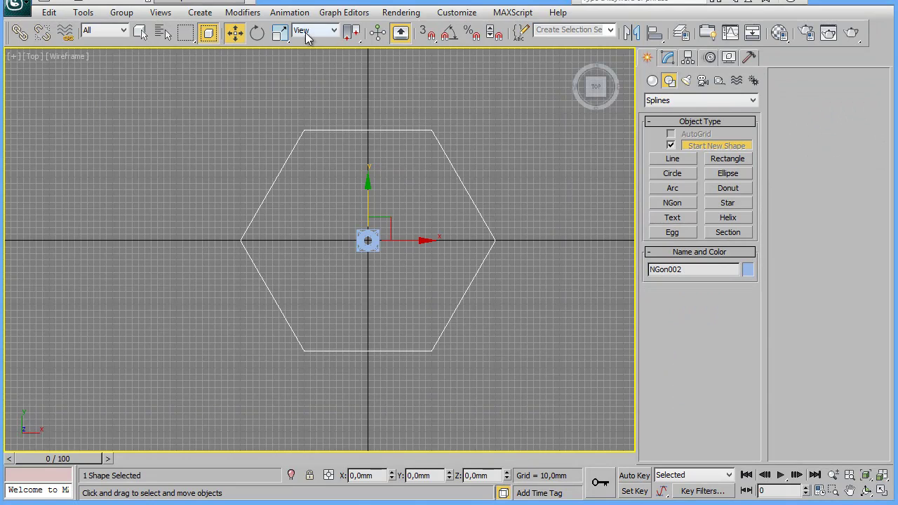
With Angle Snap on, rotate NGon002 30° about Z so a vertex points up.
click(449, 34)
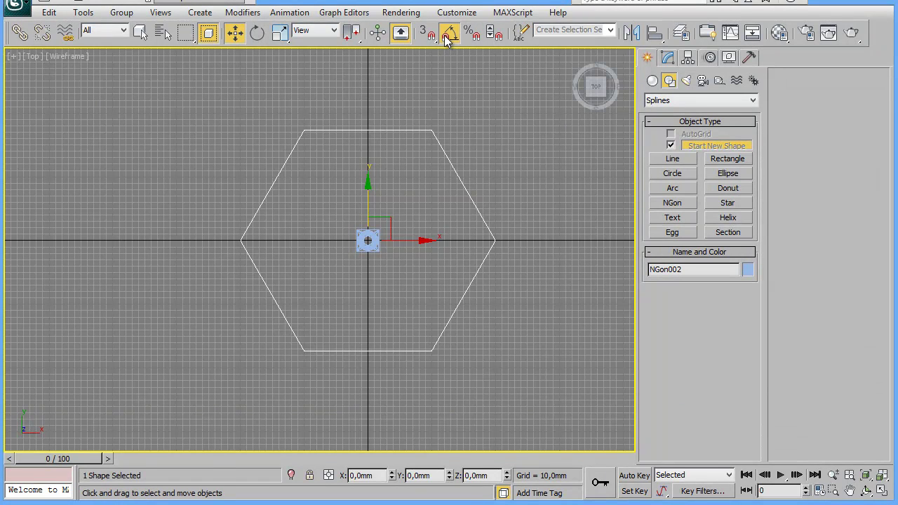
click(257, 32)
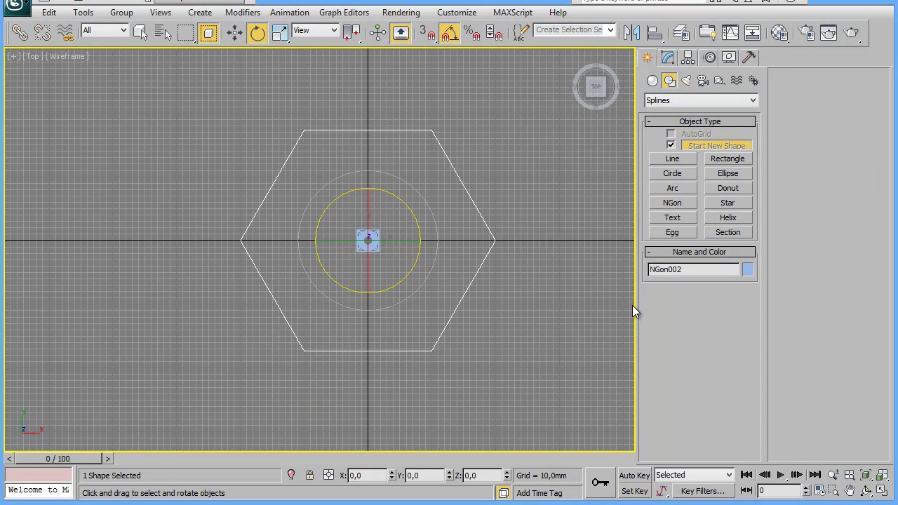
drag(636, 301, 859, 294)
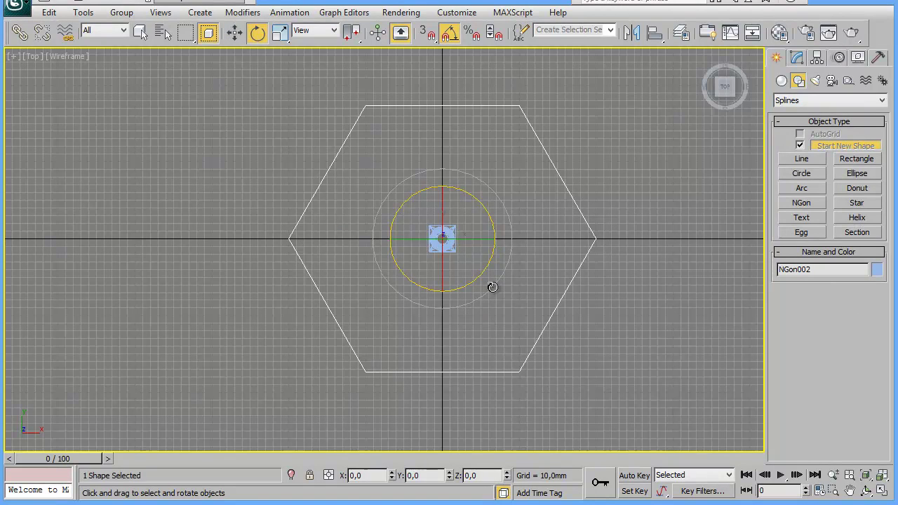
drag(492, 287, 507, 274)
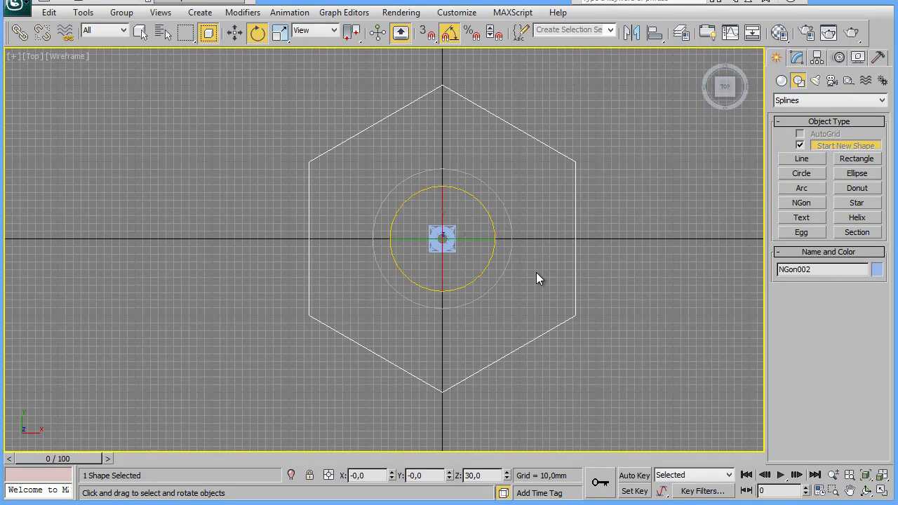
Select Line002 and move it from the centre onto the hexagon's bottom vertex.
click(213, 160)
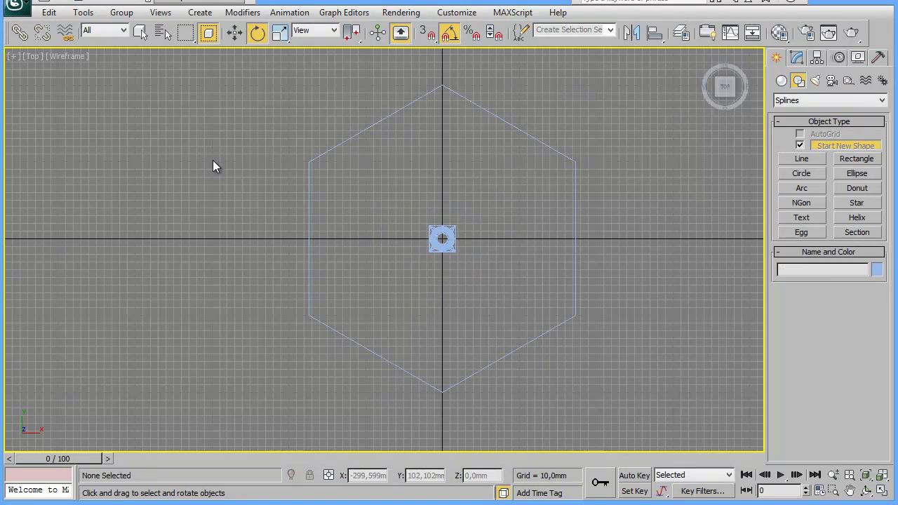
drag(407, 218, 506, 272)
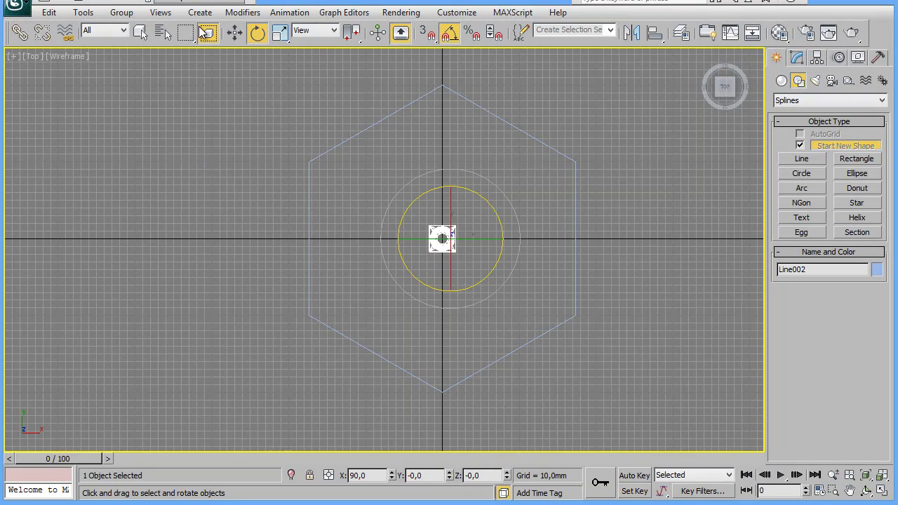
click(234, 33)
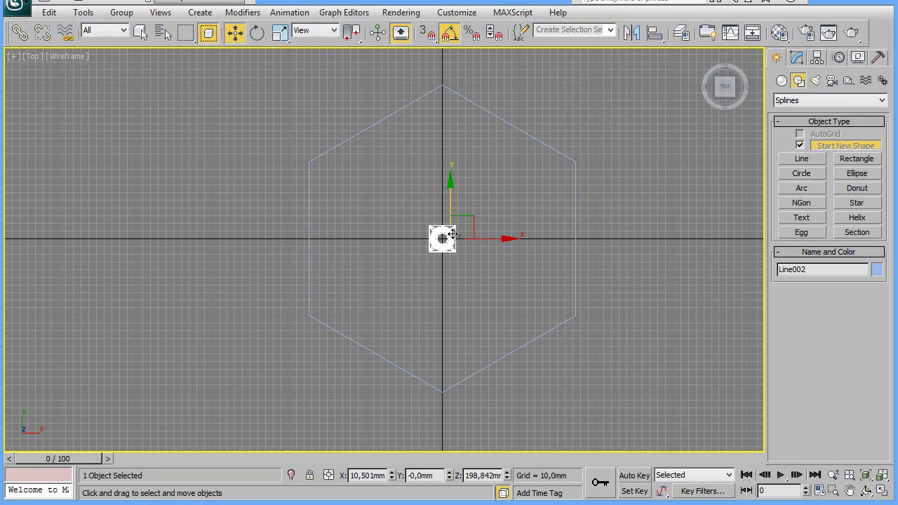
drag(468, 221, 469, 349)
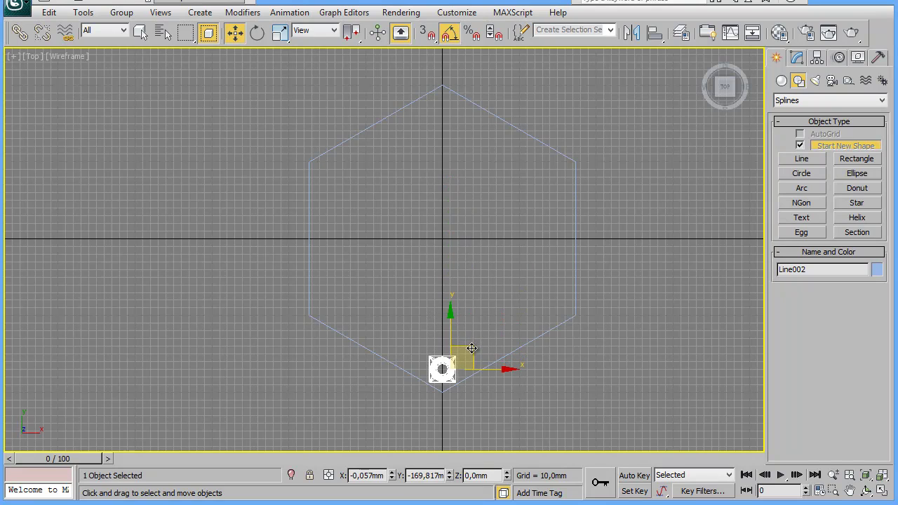
middle_drag(575, 377, 538, 344)
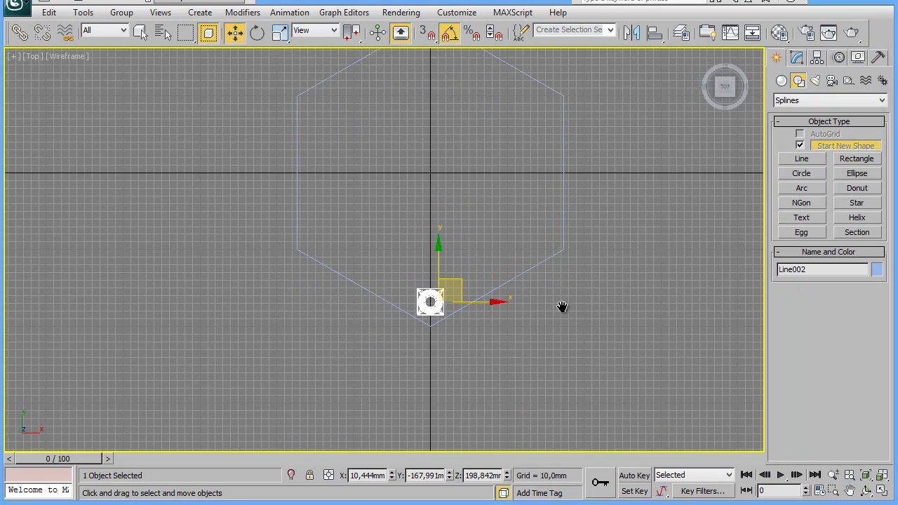
scroll(545, 343, up, 5)
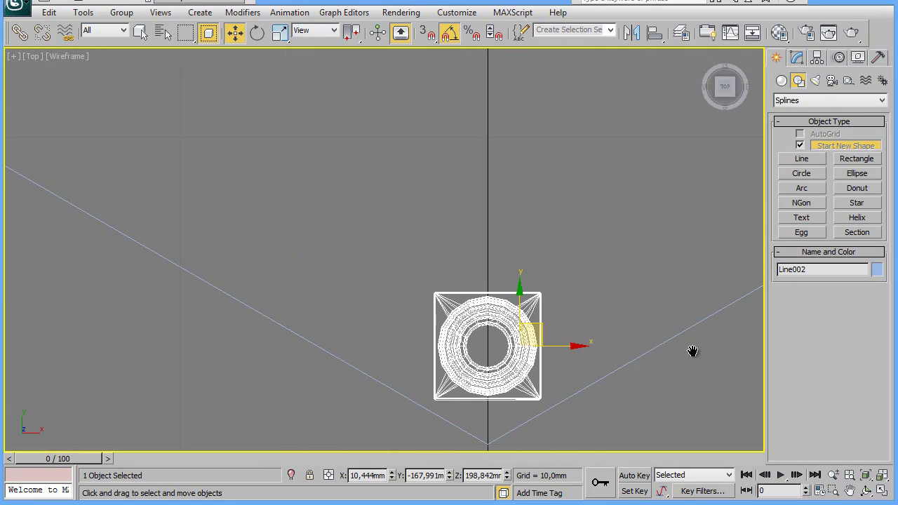
middle_drag(462, 287, 500, 276)
drag(500, 276, 503, 275)
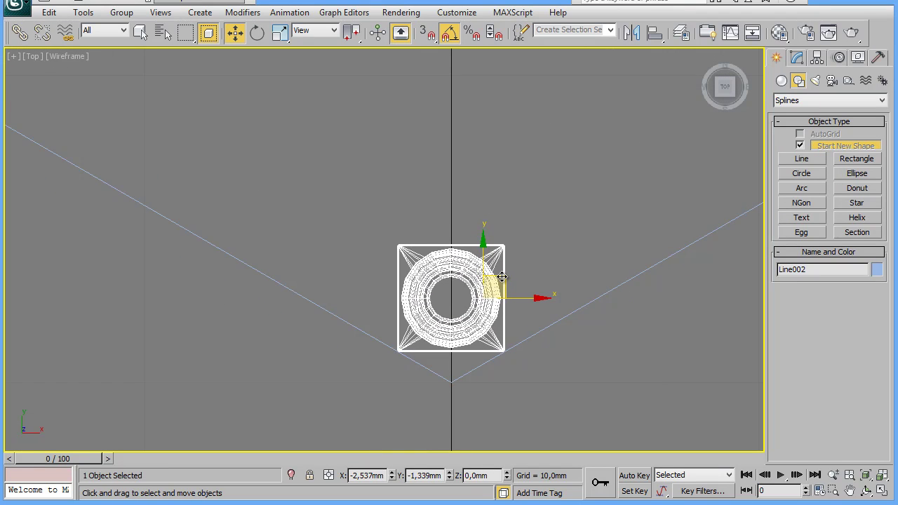
scroll(595, 257, down, 3)
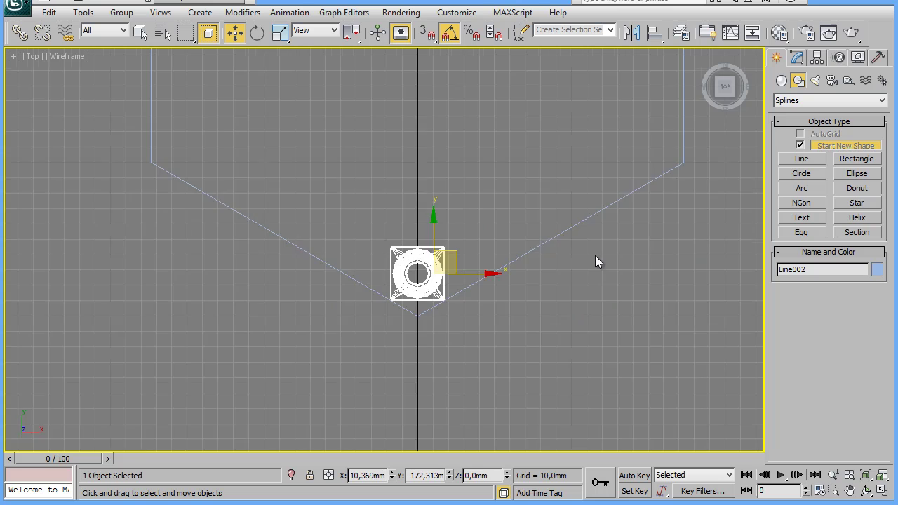
scroll(595, 257, down, 2)
middle_drag(595, 257, 617, 396)
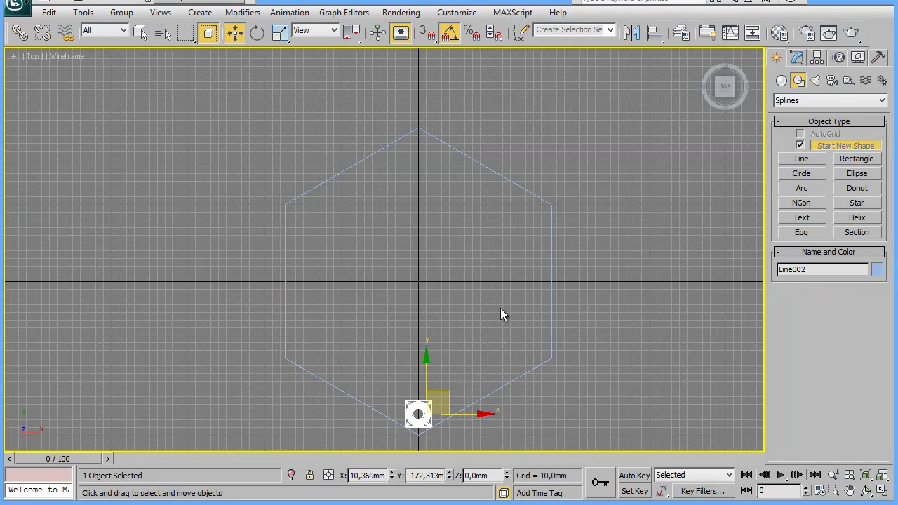
Using Affect Pivot Only, zero Line002's pivot X and Y so it sits at 0,0.
click(816, 57)
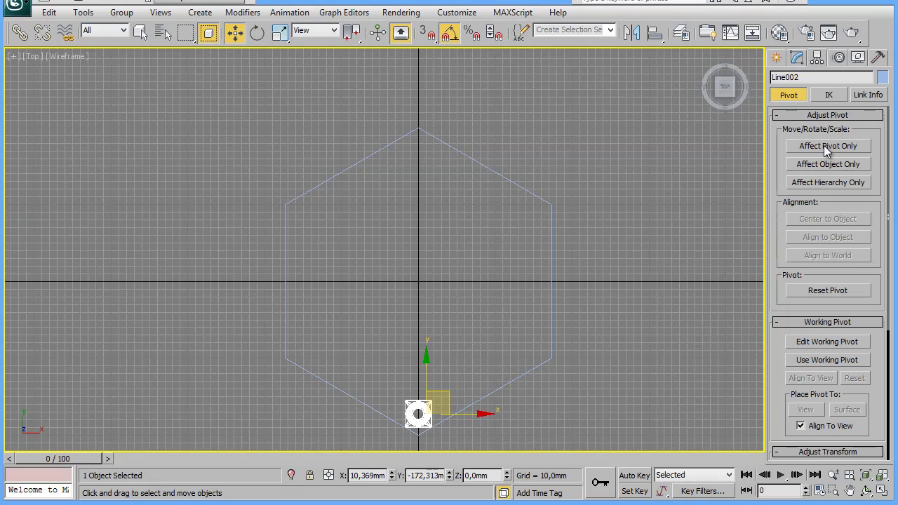
click(826, 147)
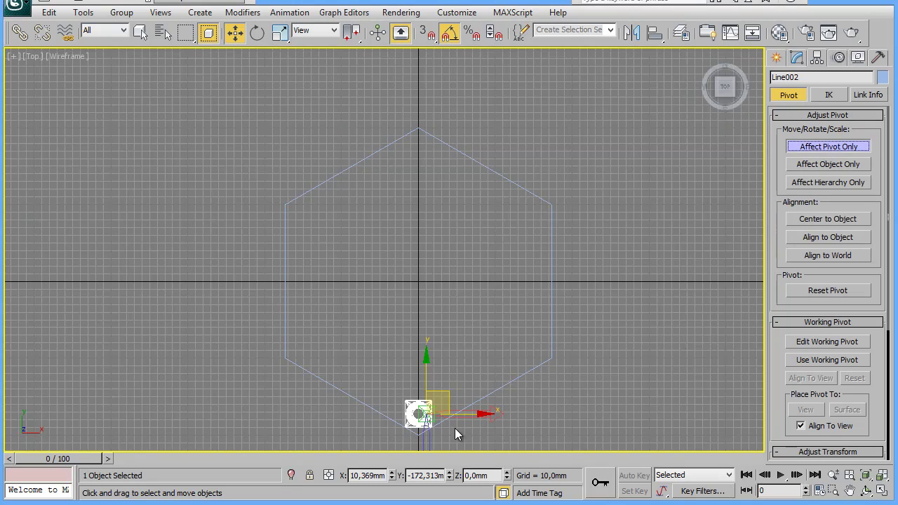
drag(446, 391, 439, 262)
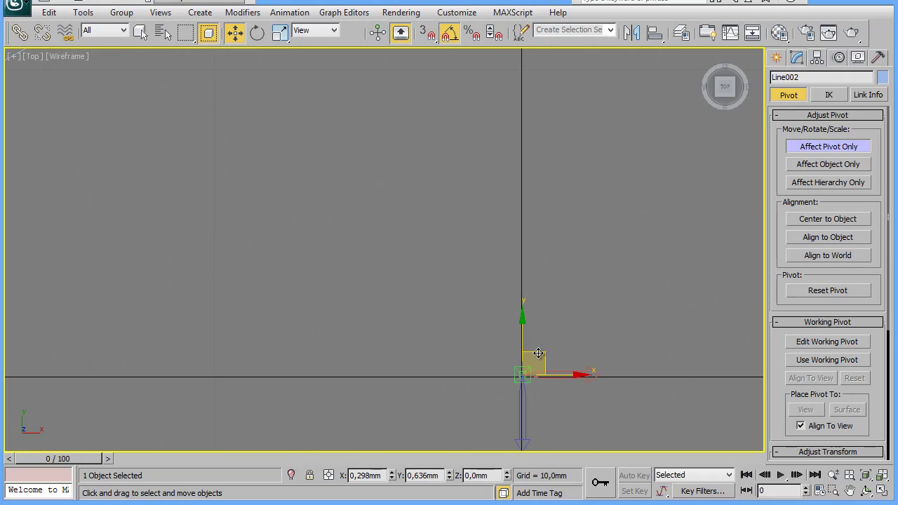
drag(539, 355, 536, 357)
right_click(392, 476)
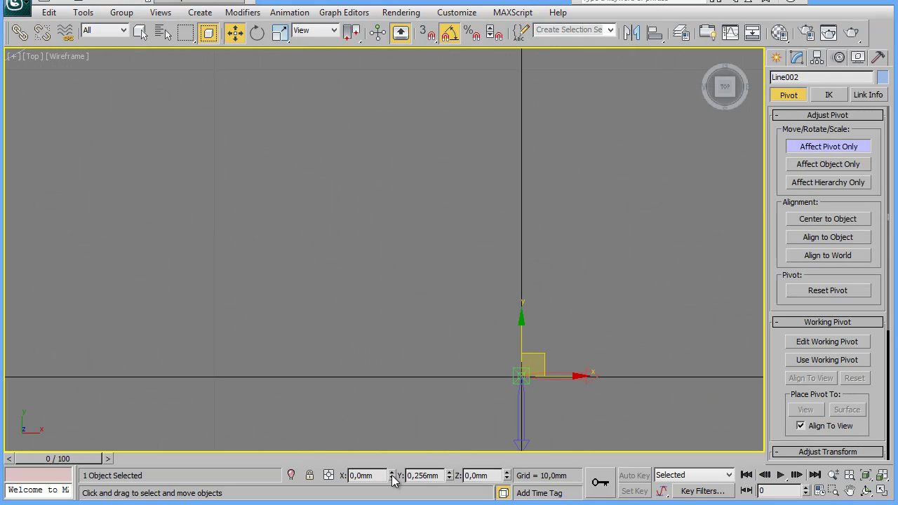
right_click(450, 476)
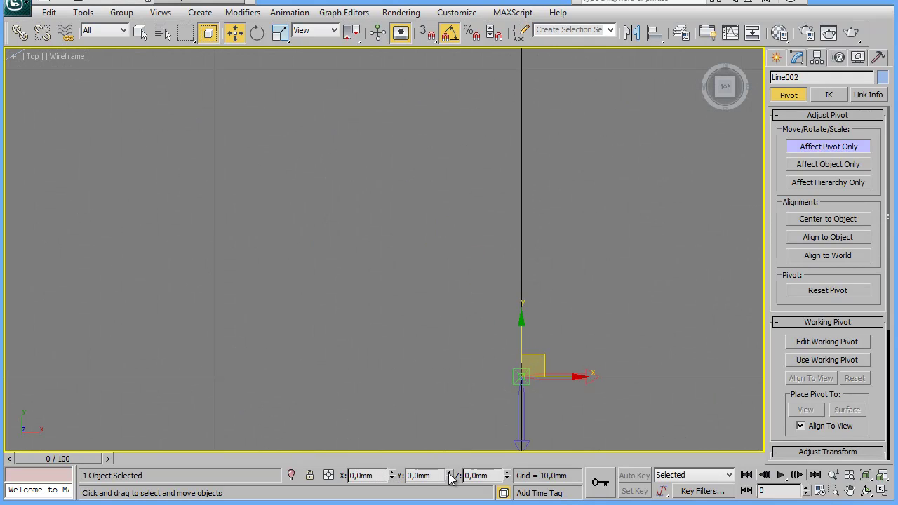
scroll(624, 362, down, 2)
scroll(624, 362, down, 4)
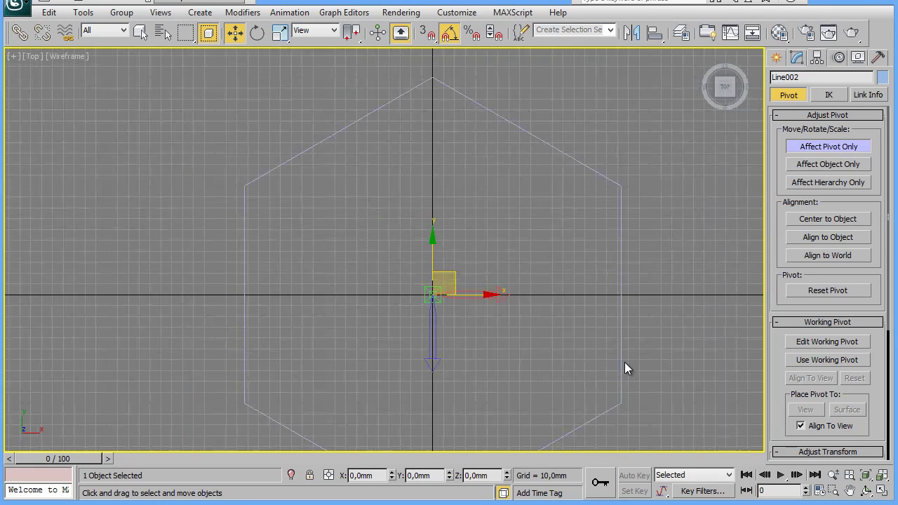
scroll(624, 362, down, 4)
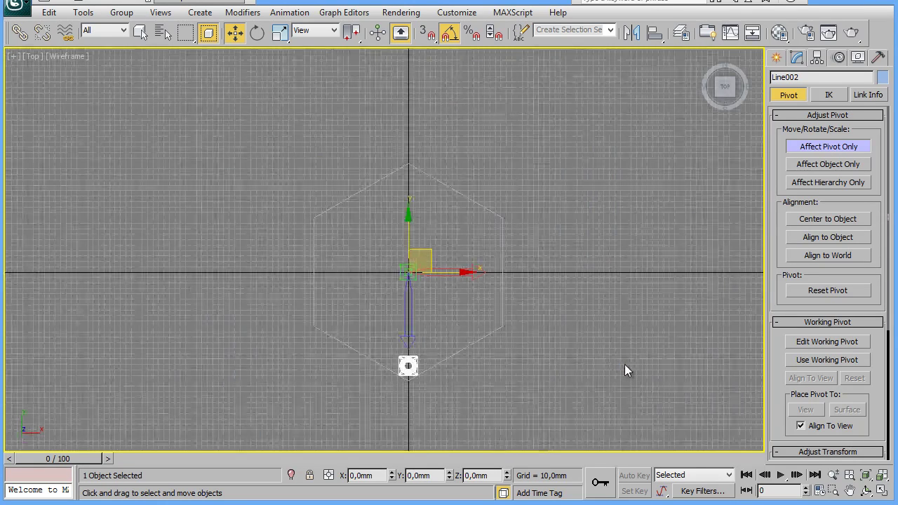
click(804, 146)
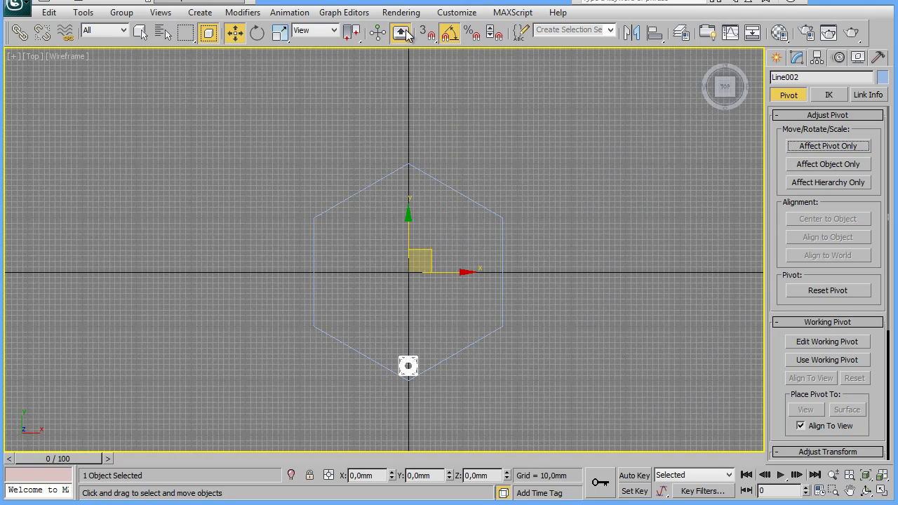
Shift-rotate the column 60° about Z and set Number of Copies to 6.
click(258, 35)
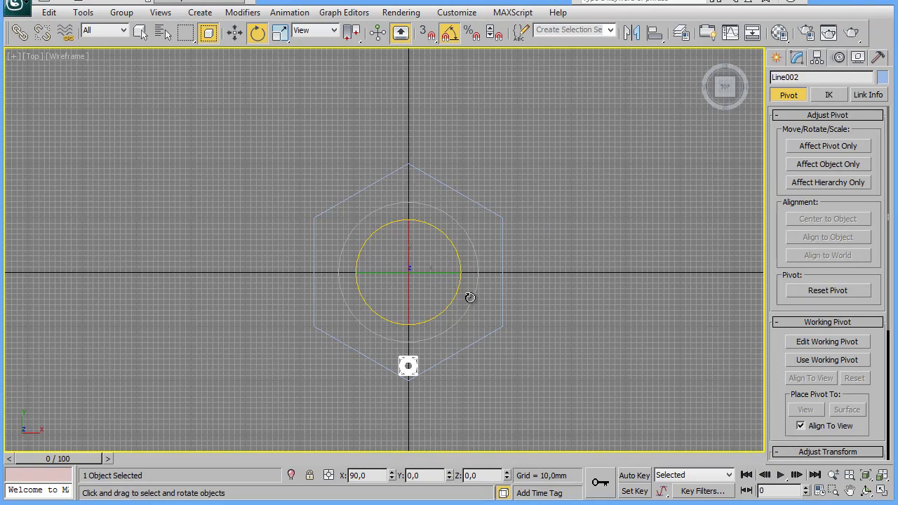
drag(470, 296, 484, 258)
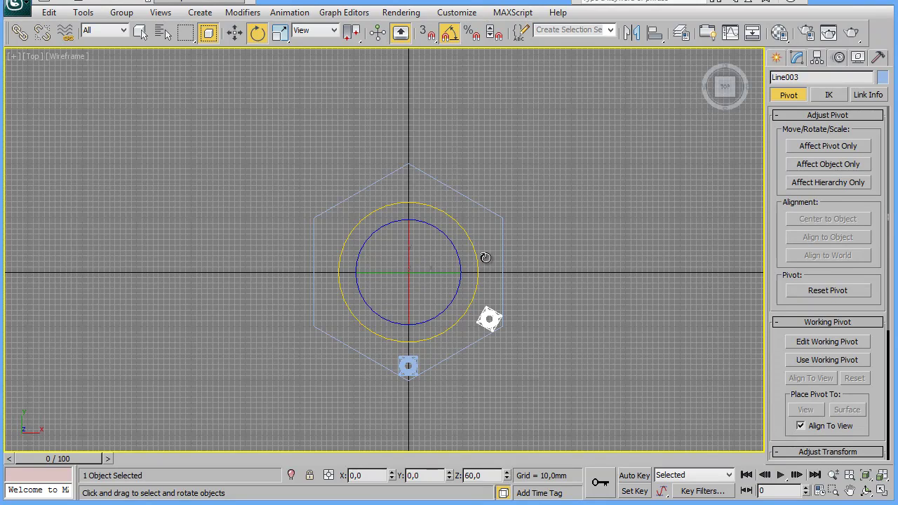
shift+drag(485, 257, 486, 257)
drag(481, 169, 724, 115)
double_click(704, 199)
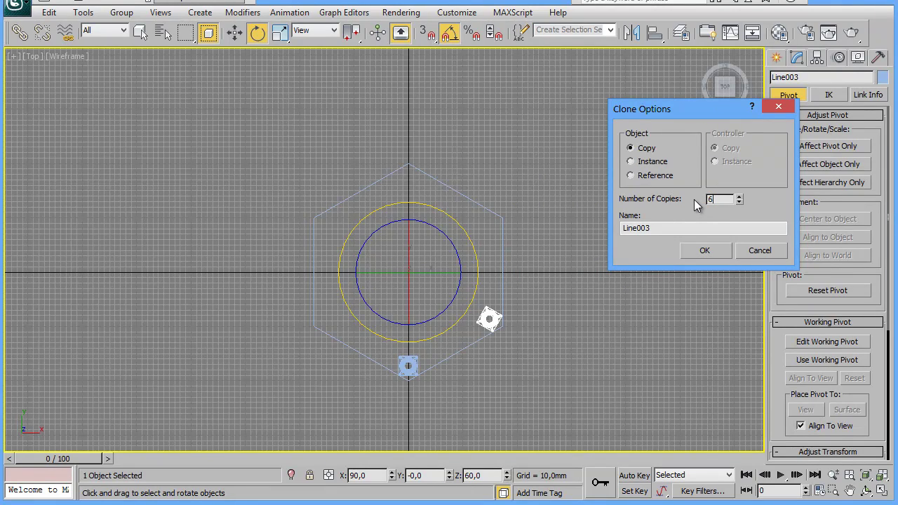
click(707, 250)
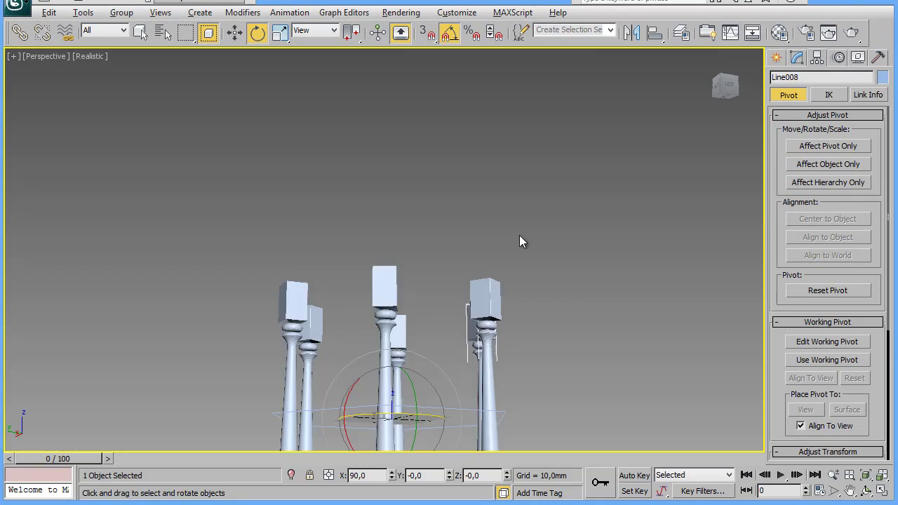
Orbit the Perspective view around the six columns and deselect everything.
mouse_move(519, 241)
alt+middle_down()
mouse_move(602, 223)
mouse_move(652, 191)
mouse_move(593, 249)
mouse_move(559, 249)
mouse_move(527, 132)
mouse_move(540, 259)
mouse_move(597, 276)
mouse_move(563, 308)
mouse_move(475, 304)
mouse_move(626, 301)
mouse_move(572, 292)
alt+middle_up()
click(594, 216)
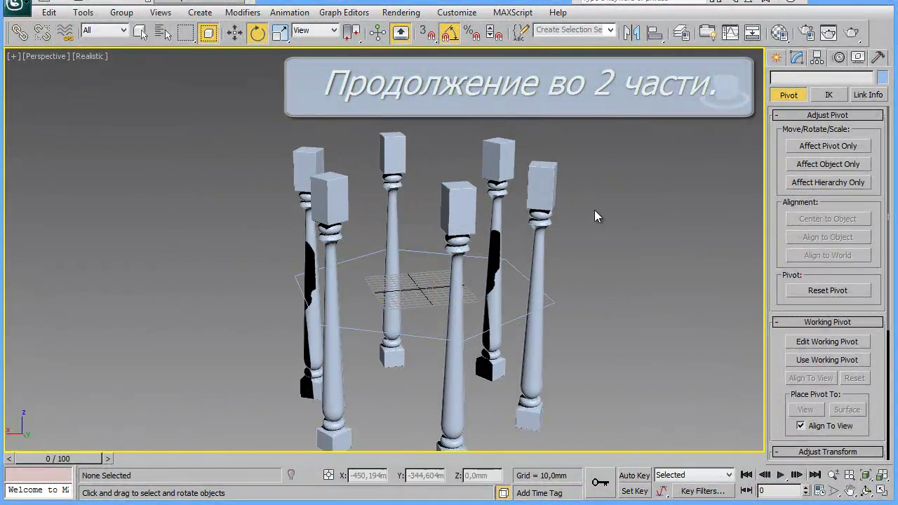